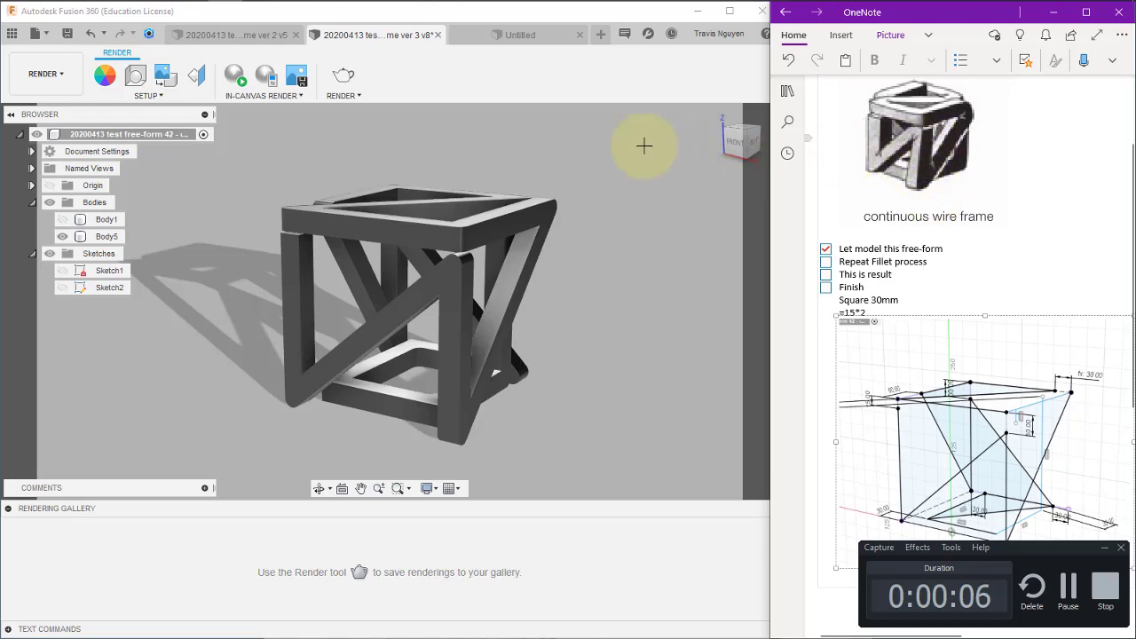
Switch to the blank Untitled design document
click(506, 35)
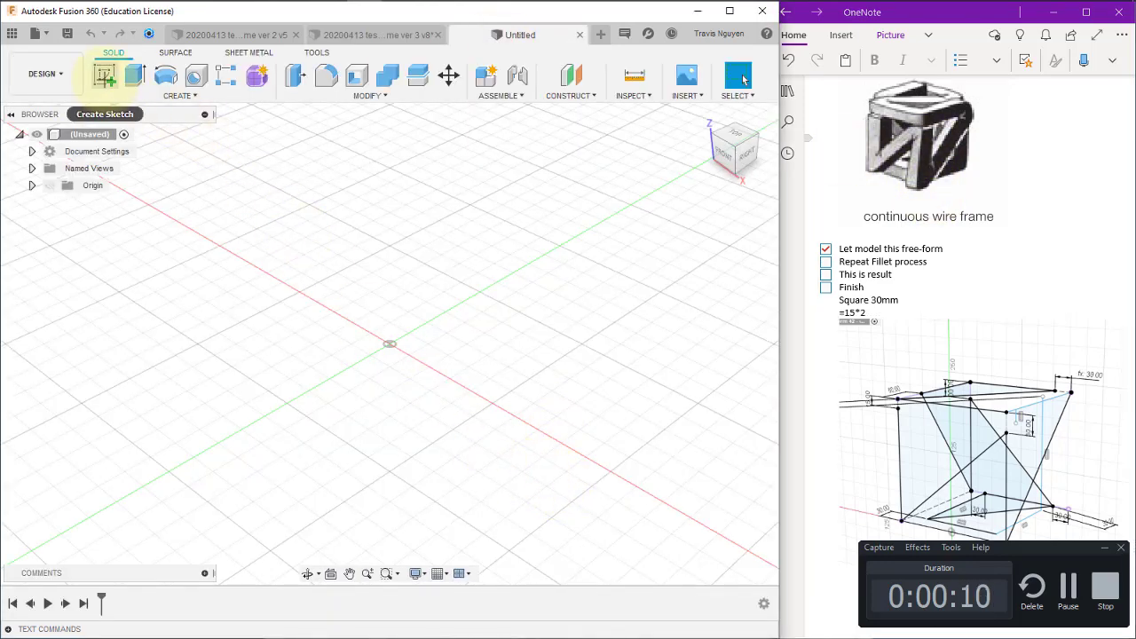
Sketch a 200 × 200 mm center rectangle at the origin on the XY plane and finish the sketch
click(104, 75)
click(392, 342)
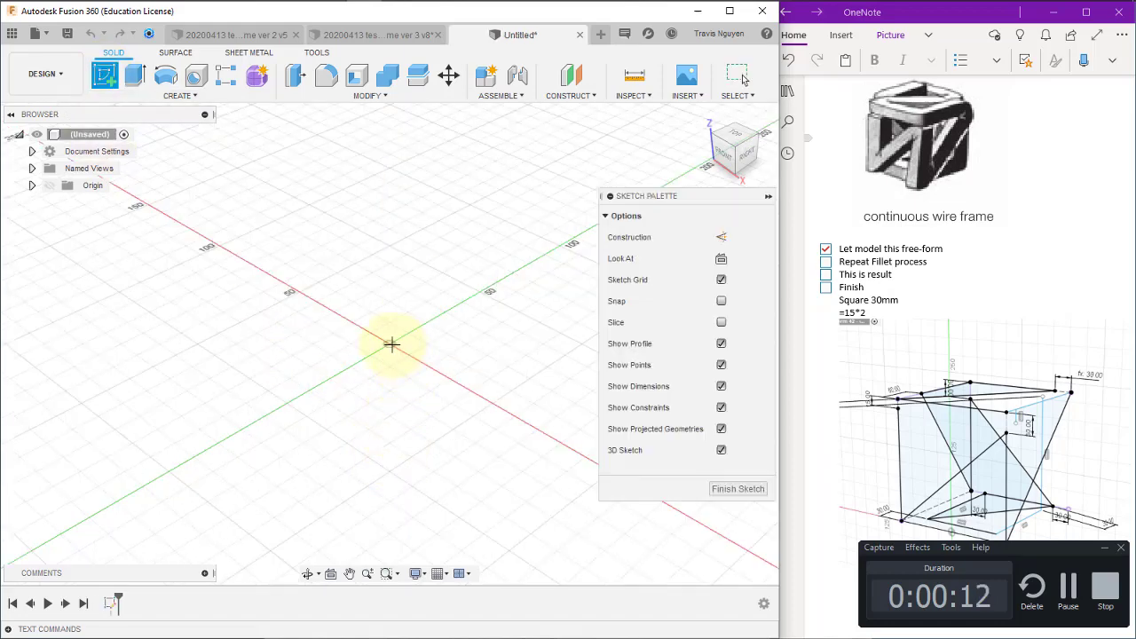
click(135, 78)
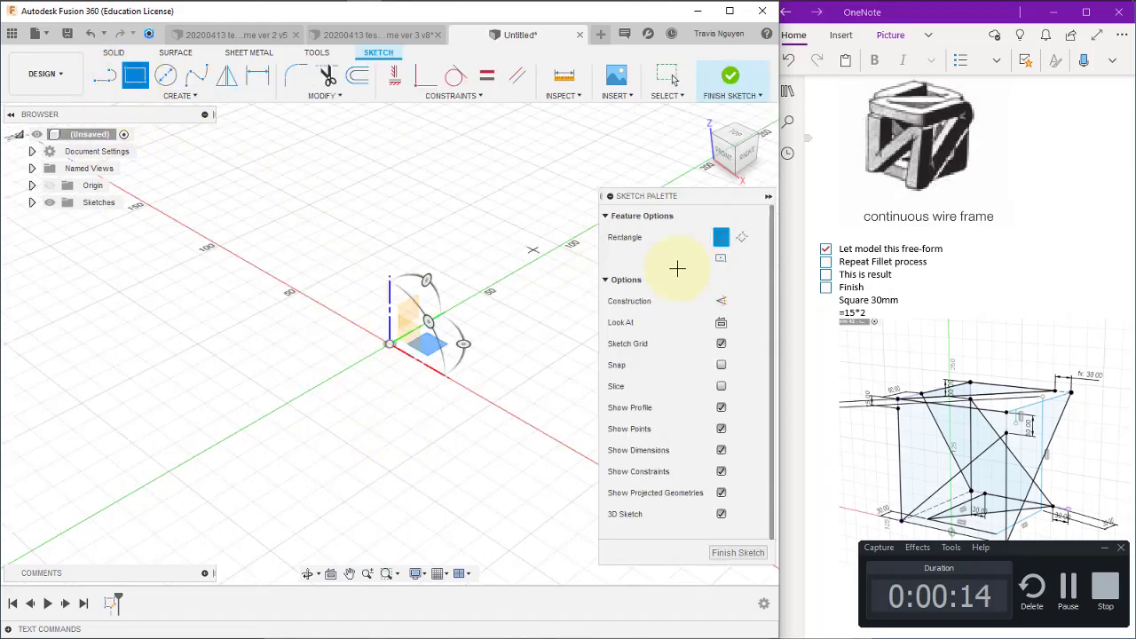
click(391, 345)
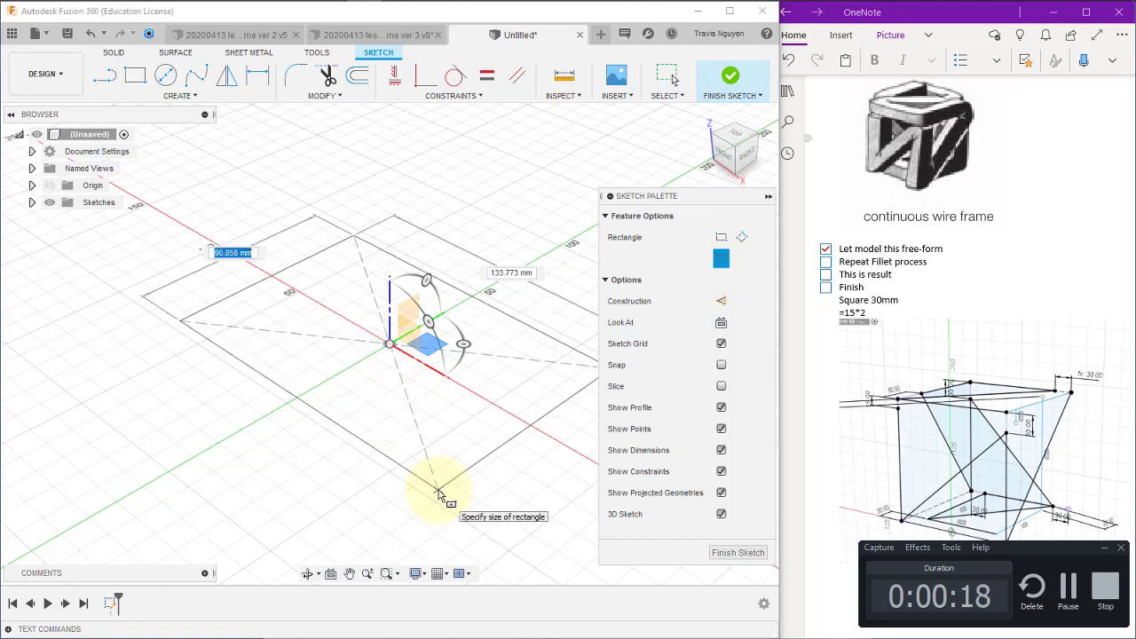
key(Tab)
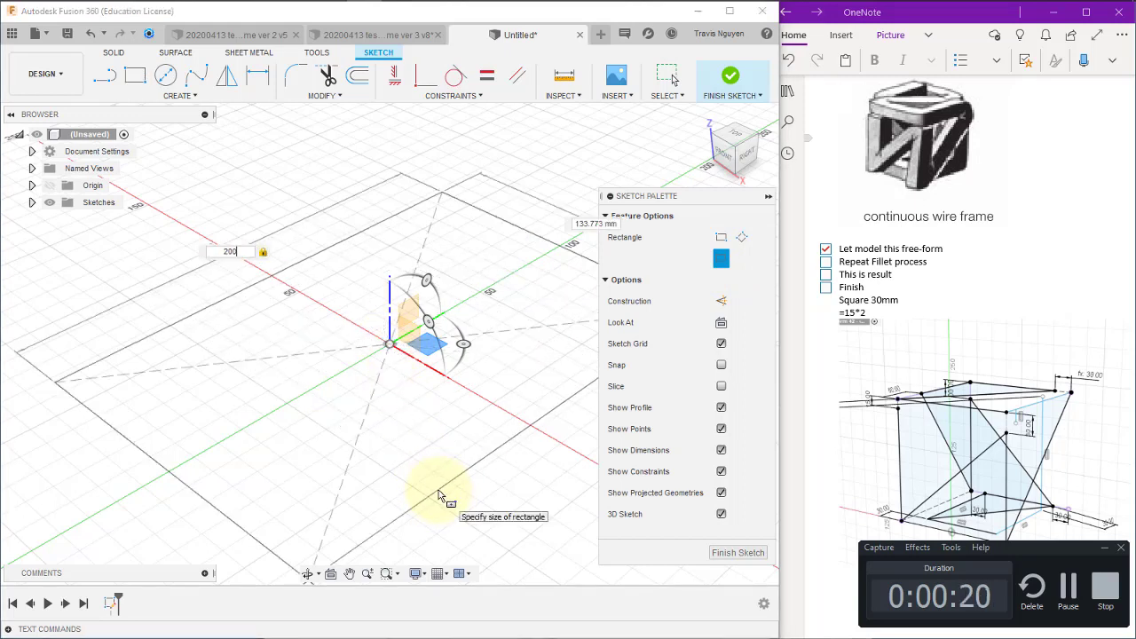
key(Tab)
text(200)
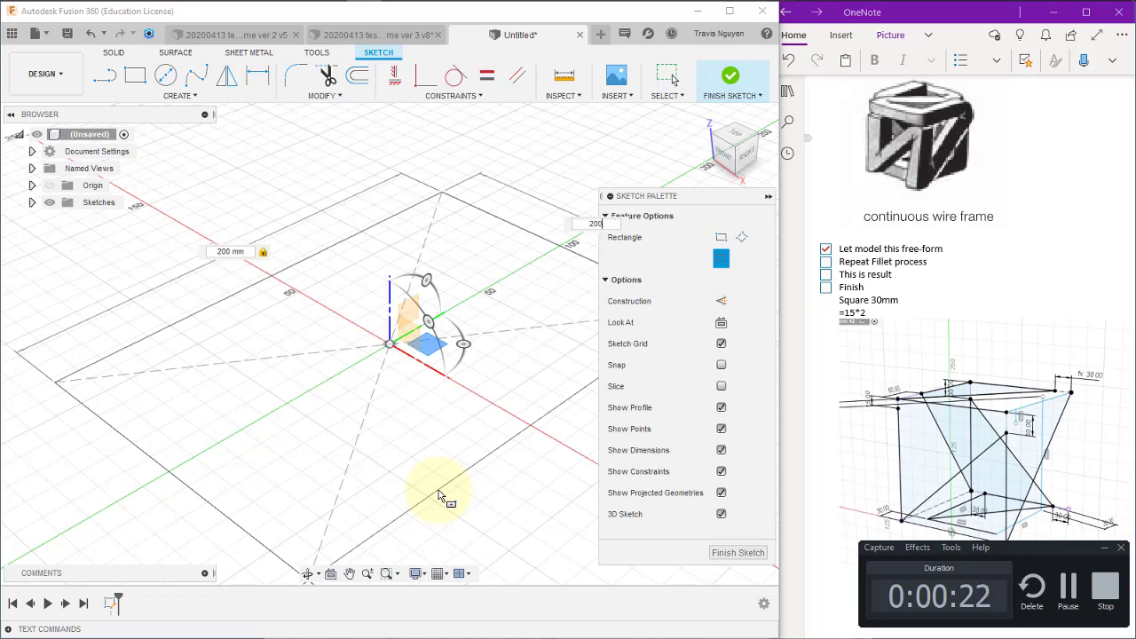
key(Return)
key(Escape)
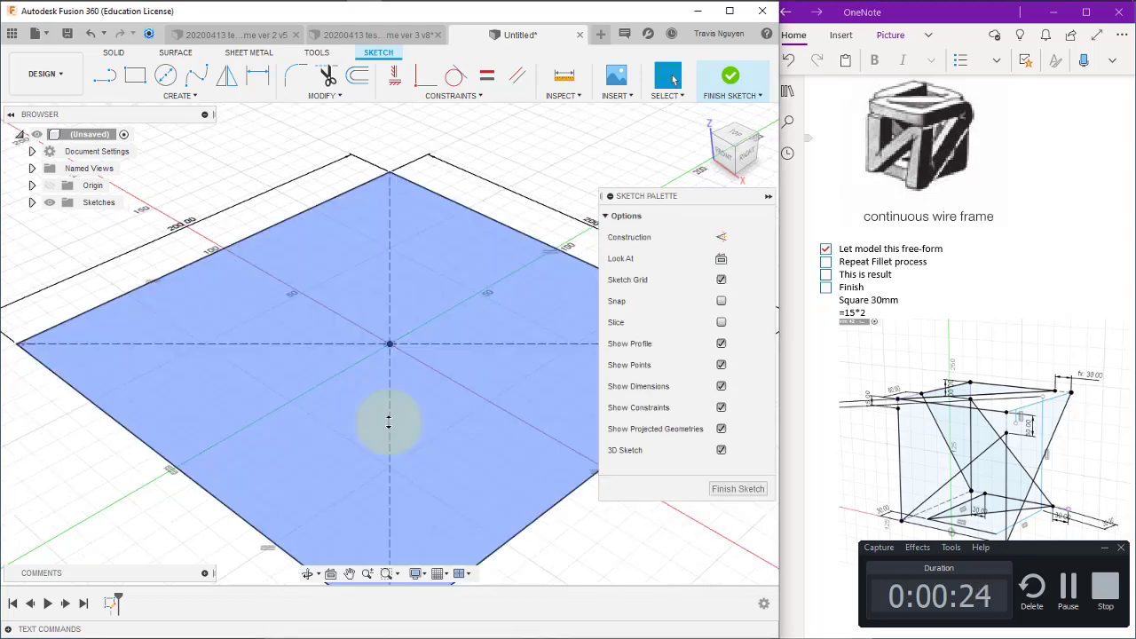
scroll(388, 423, down, 3)
mouse_move(361, 394)
shift+middle_down()
mouse_move(444, 500)
mouse_move(548, 263)
shift+middle_up()
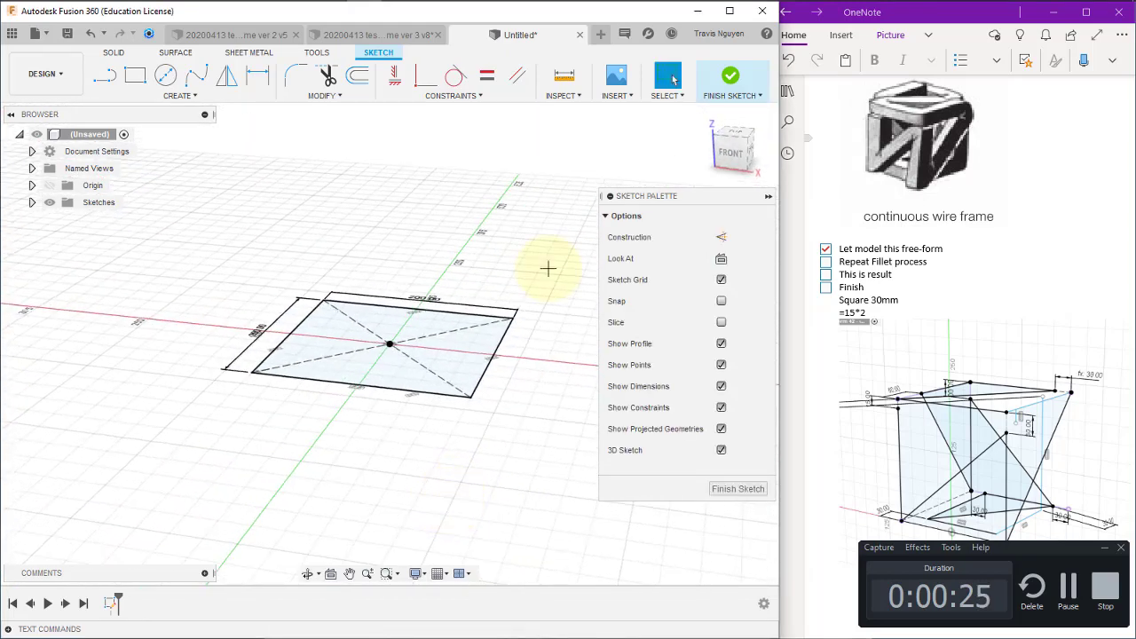
click(728, 78)
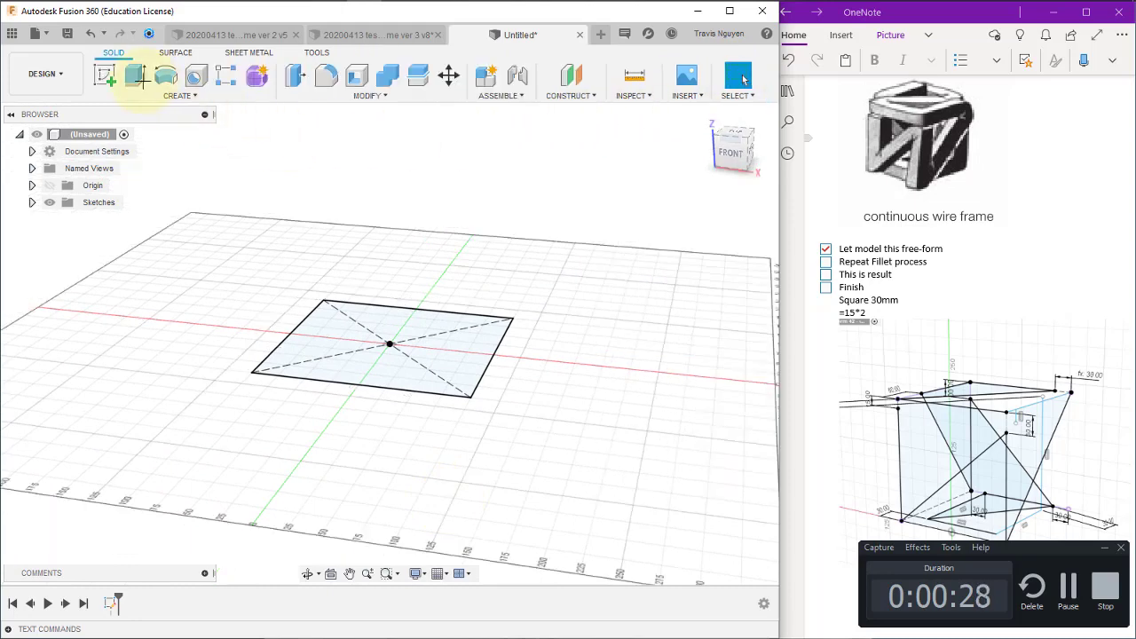
Extrude the square 200 mm into Body1 and set its opacity to 30%
click(135, 76)
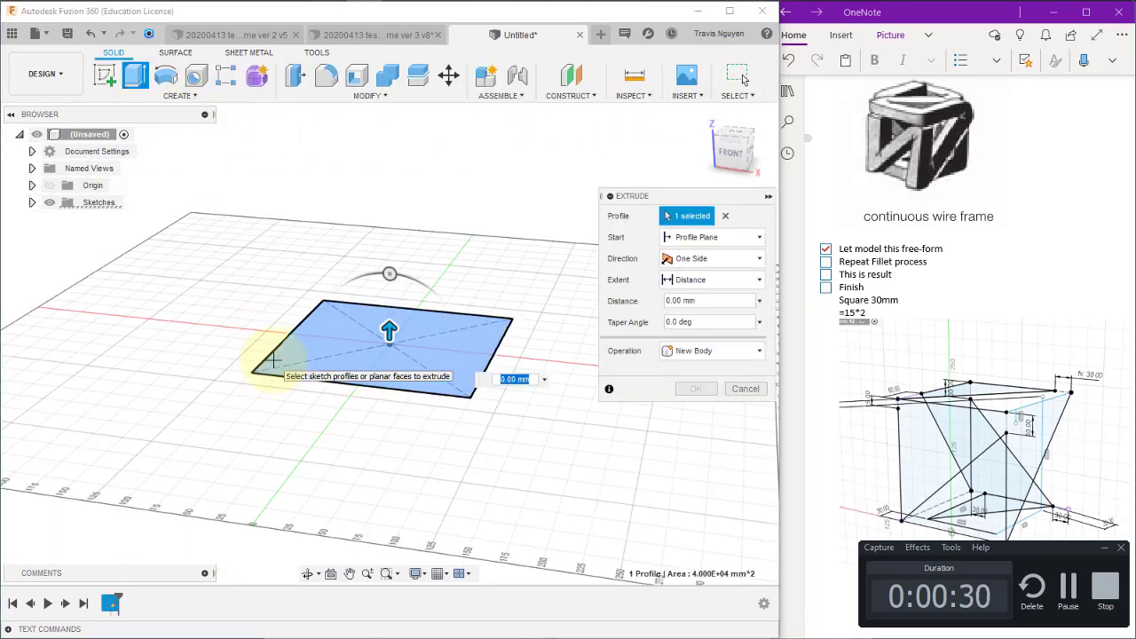
key(Return)
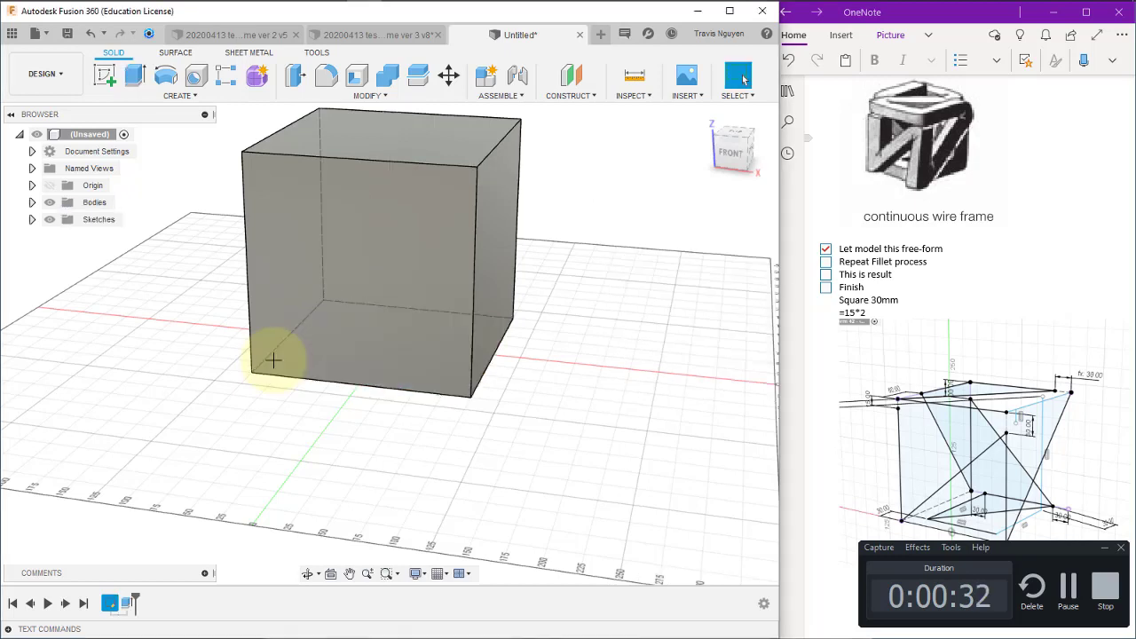
click(31, 203)
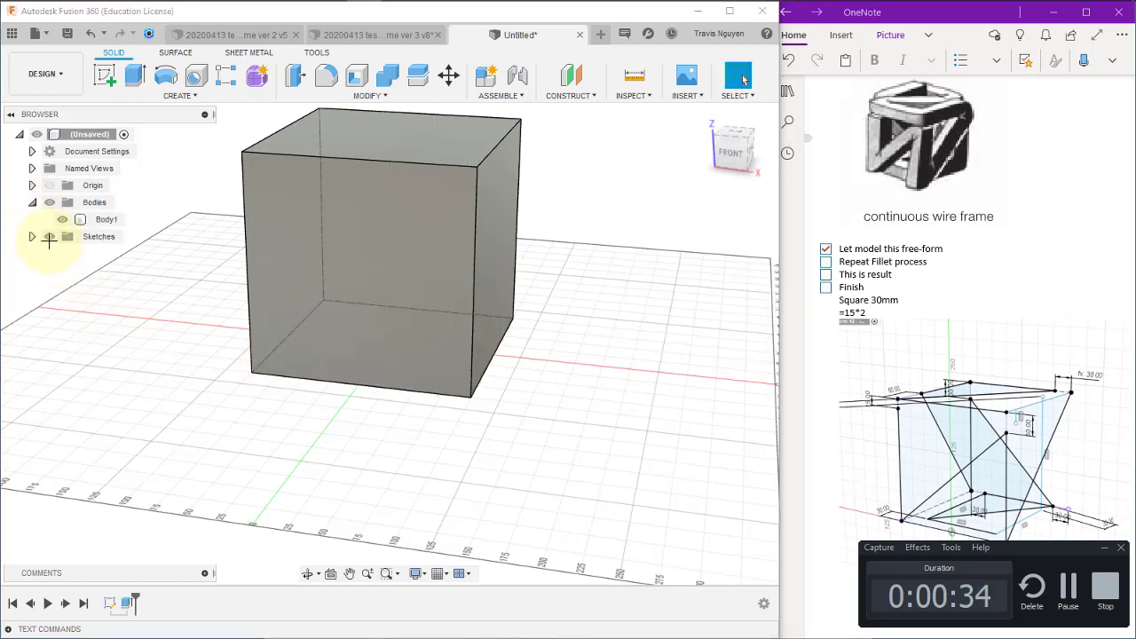
click(97, 219)
right_click(98, 219)
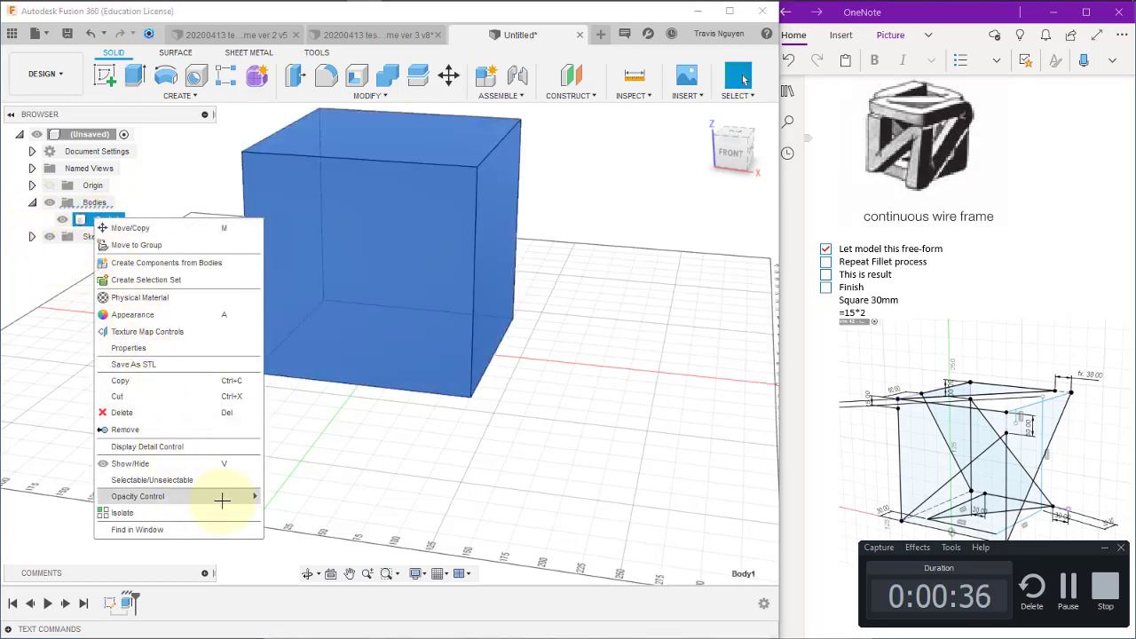
mouse_move(138, 496)
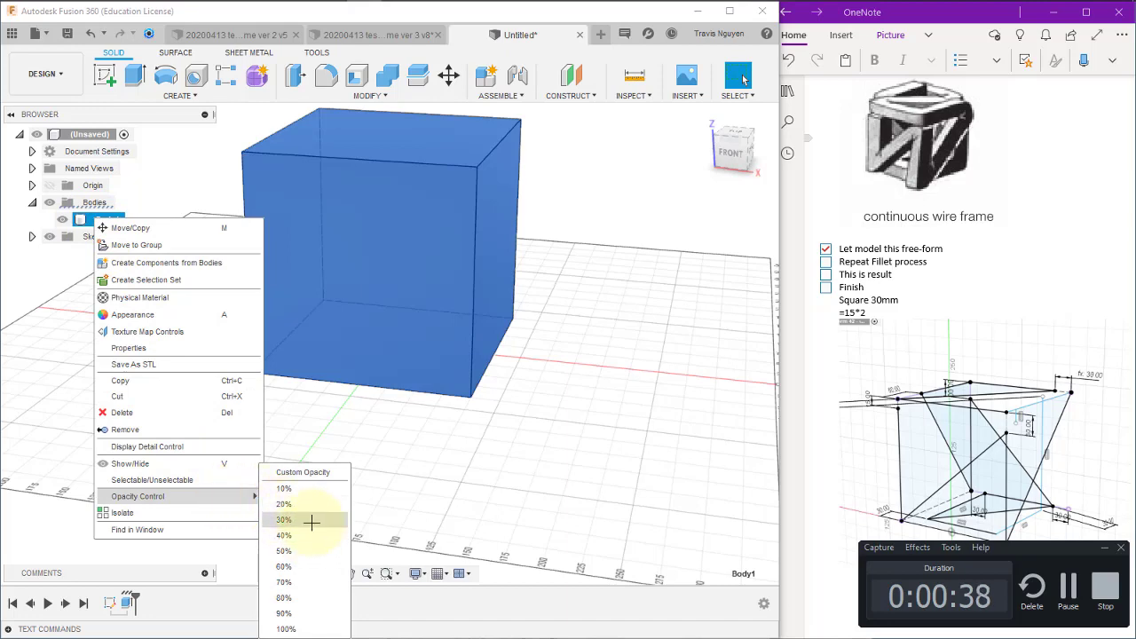
click(306, 518)
click(646, 474)
scroll(603, 502, down, 2)
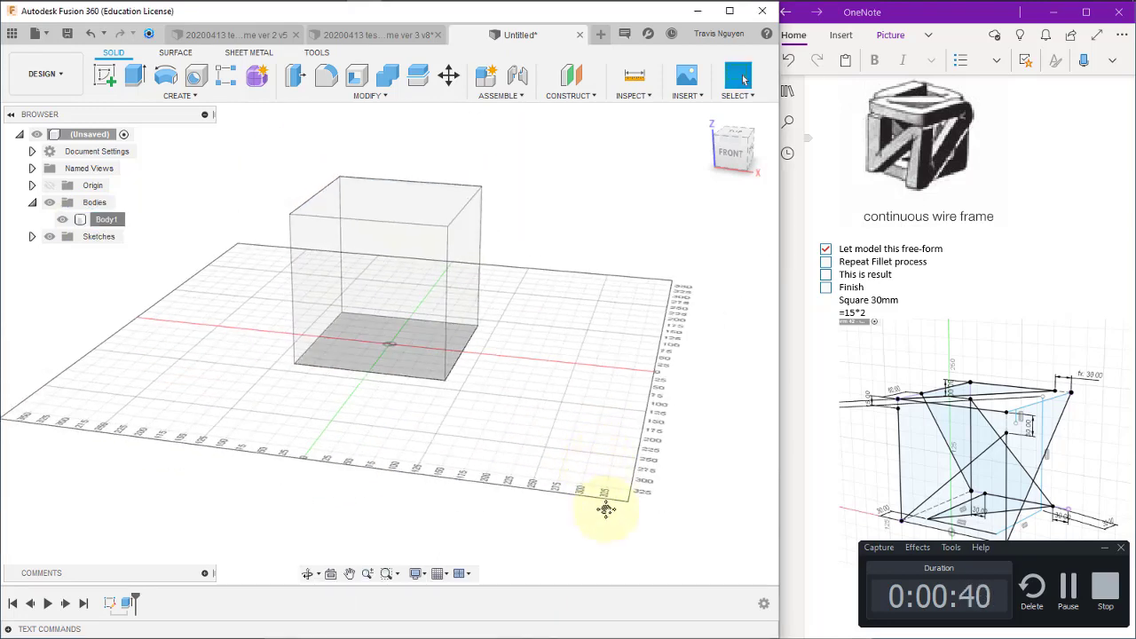
scroll(607, 518, down, 2)
scroll(532, 444, up, 3)
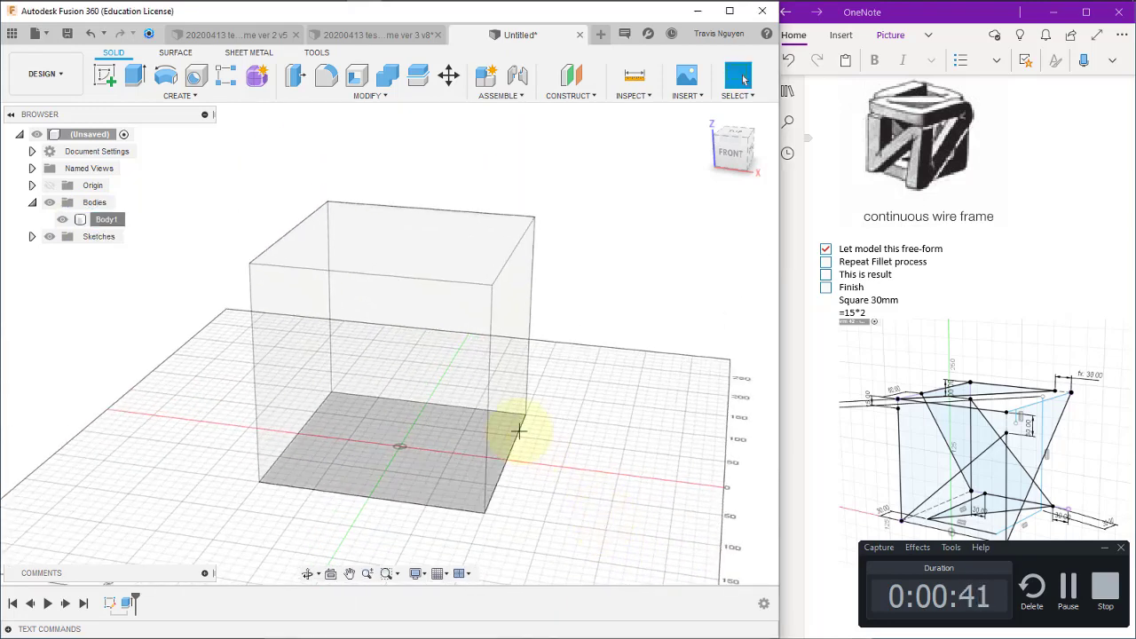
click(105, 76)
Draw a sketch line up the cube's front-left edge from the bottom-left corner
click(293, 340)
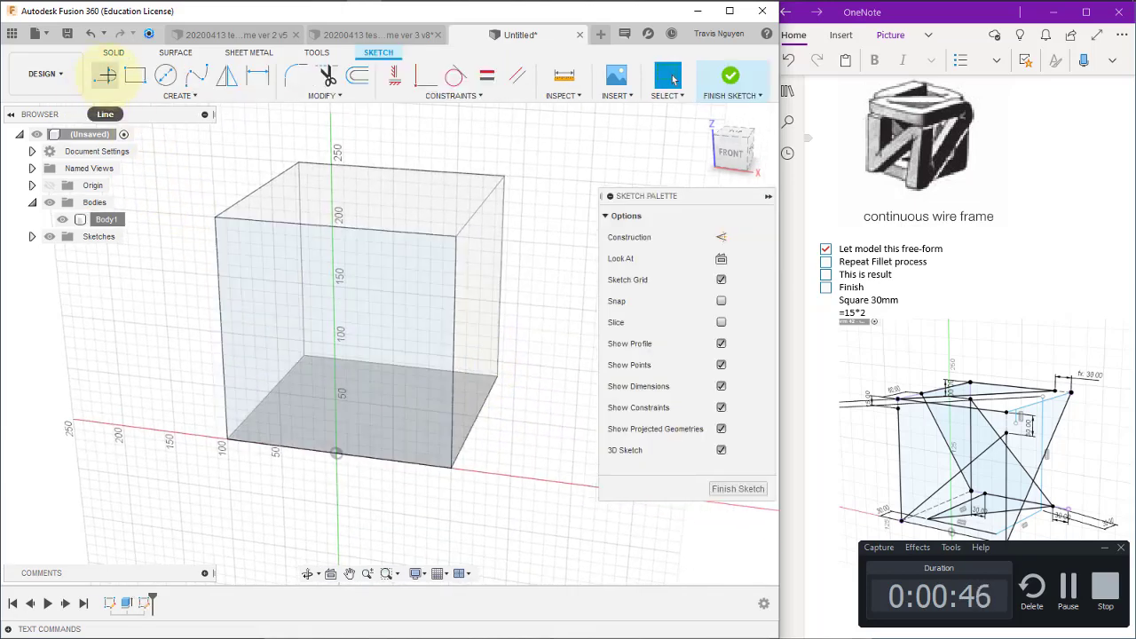
click(104, 76)
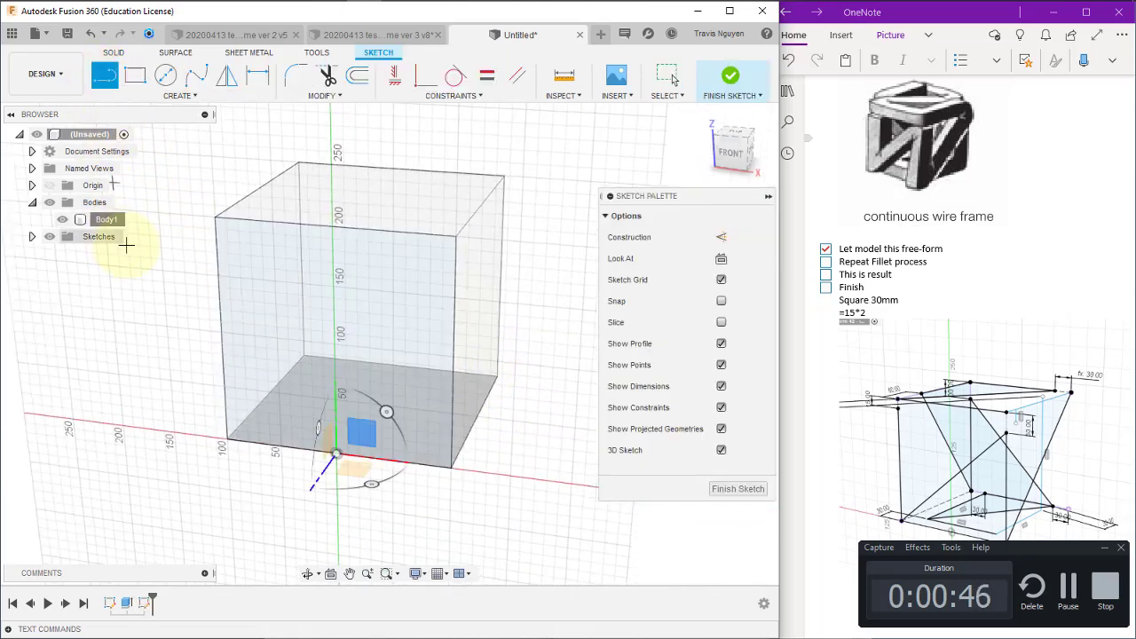
click(217, 257)
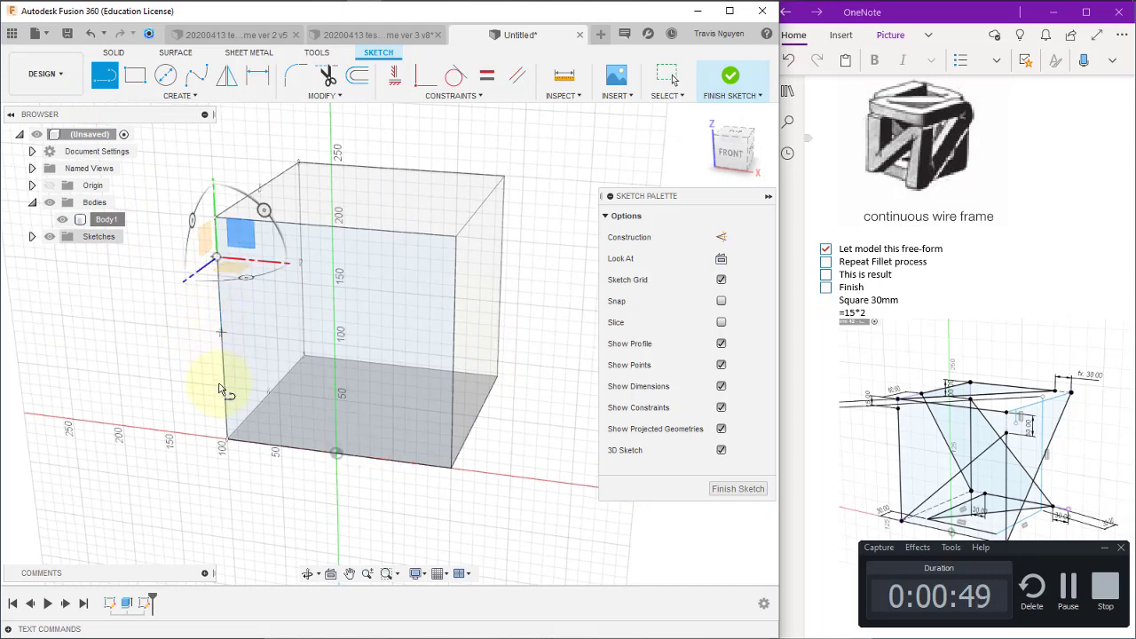
click(221, 439)
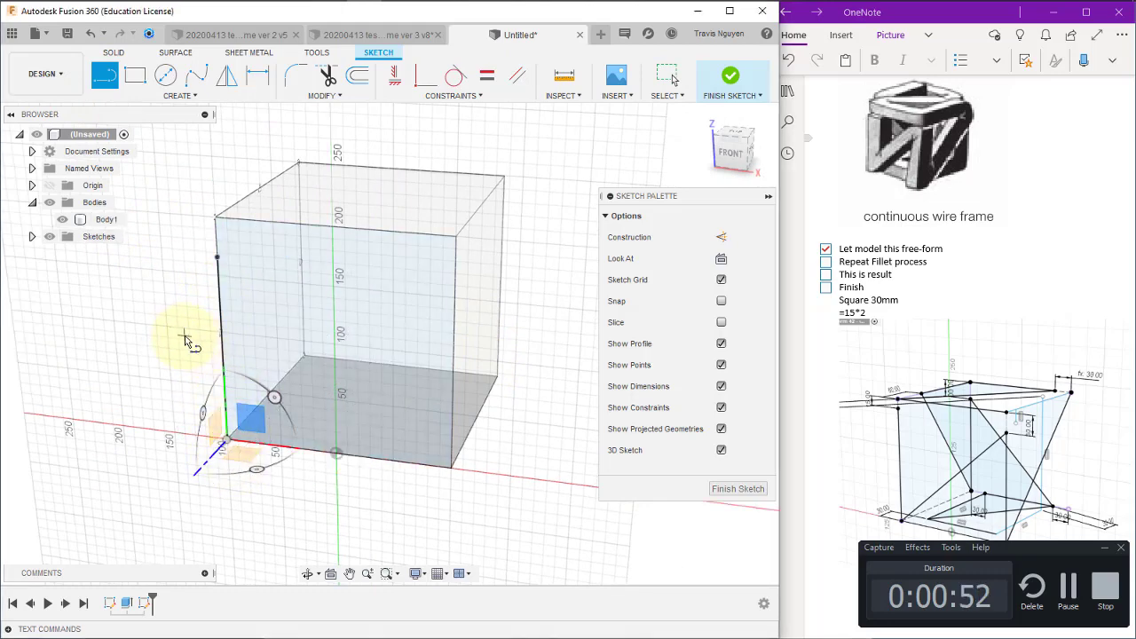
key(Escape)
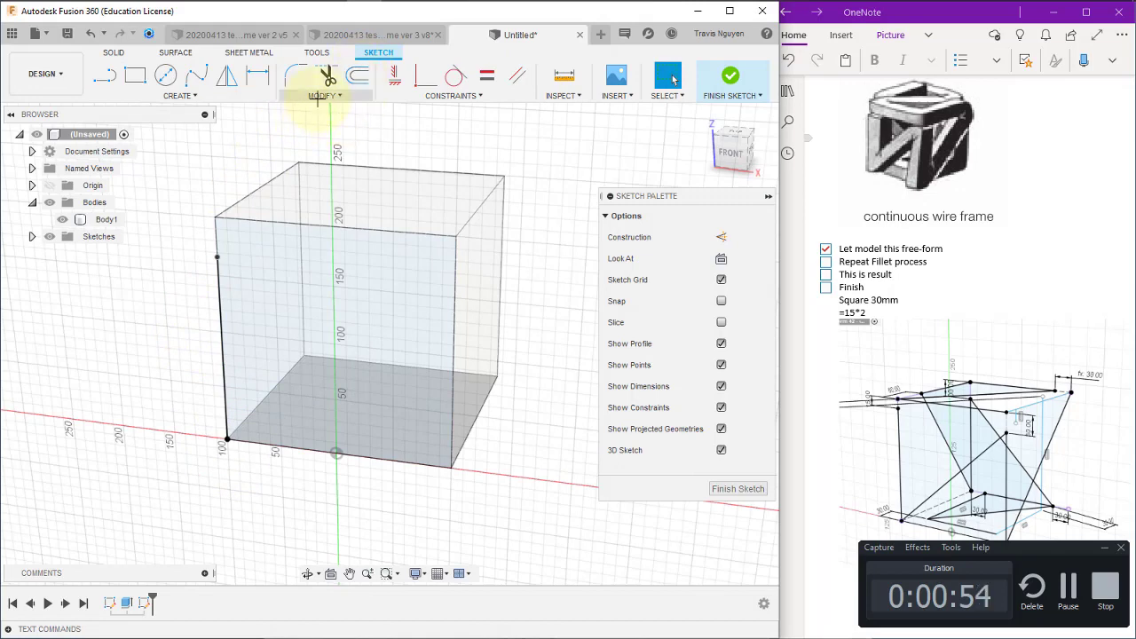
Dimension the line's upper end 15 mm below the top front-left corner
click(320, 95)
click(178, 95)
click(225, 215)
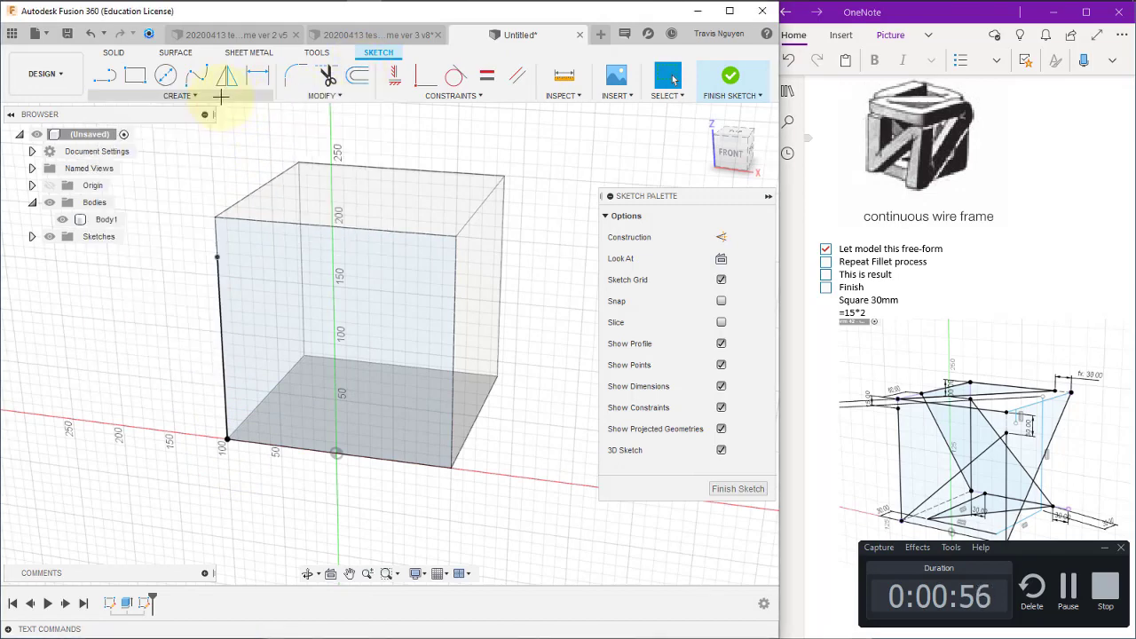
key(d)
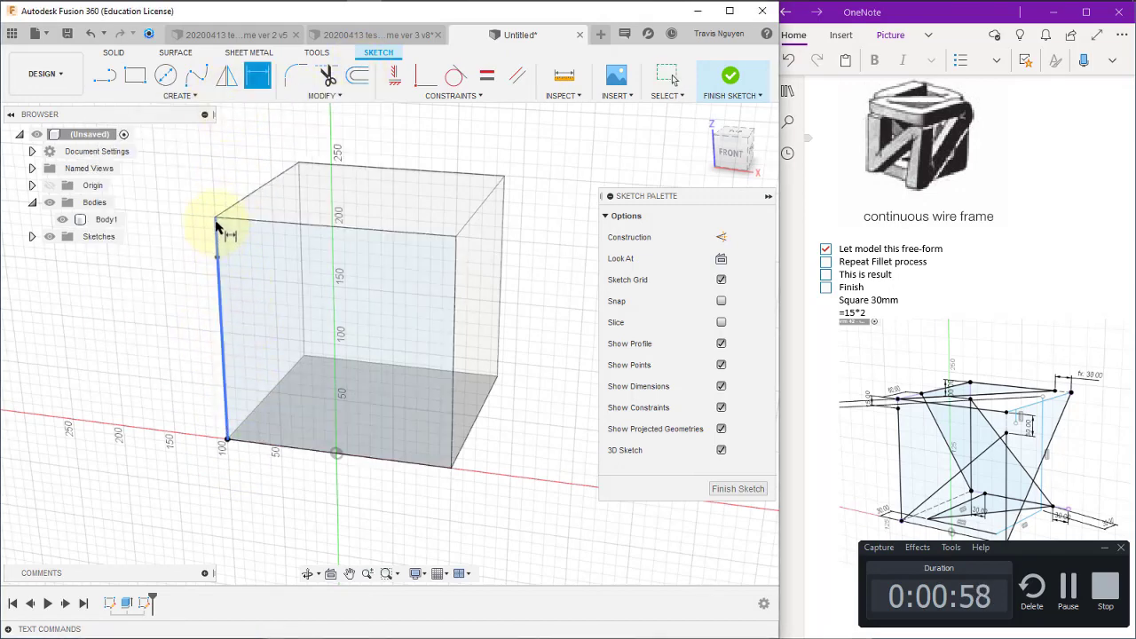
click(204, 256)
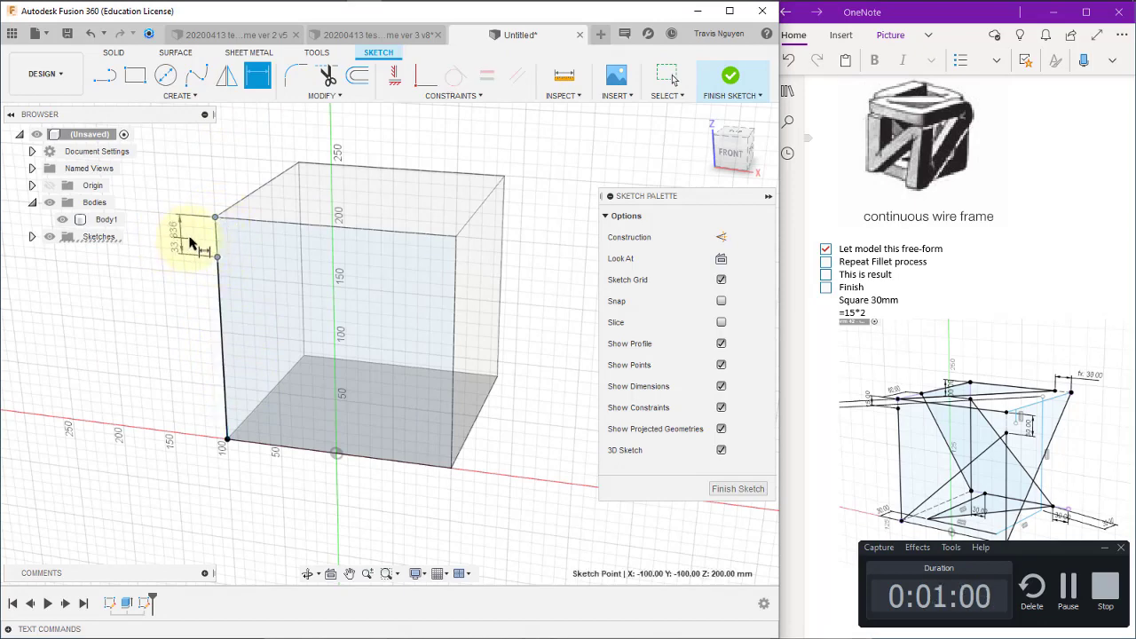
click(185, 248)
text(15)
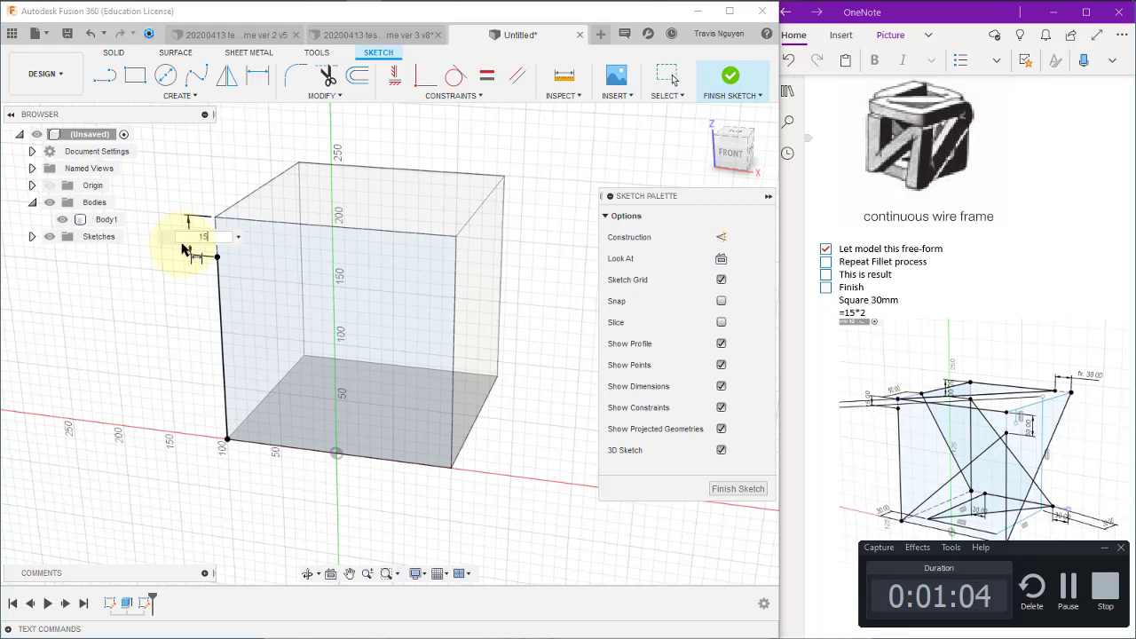
key(Return)
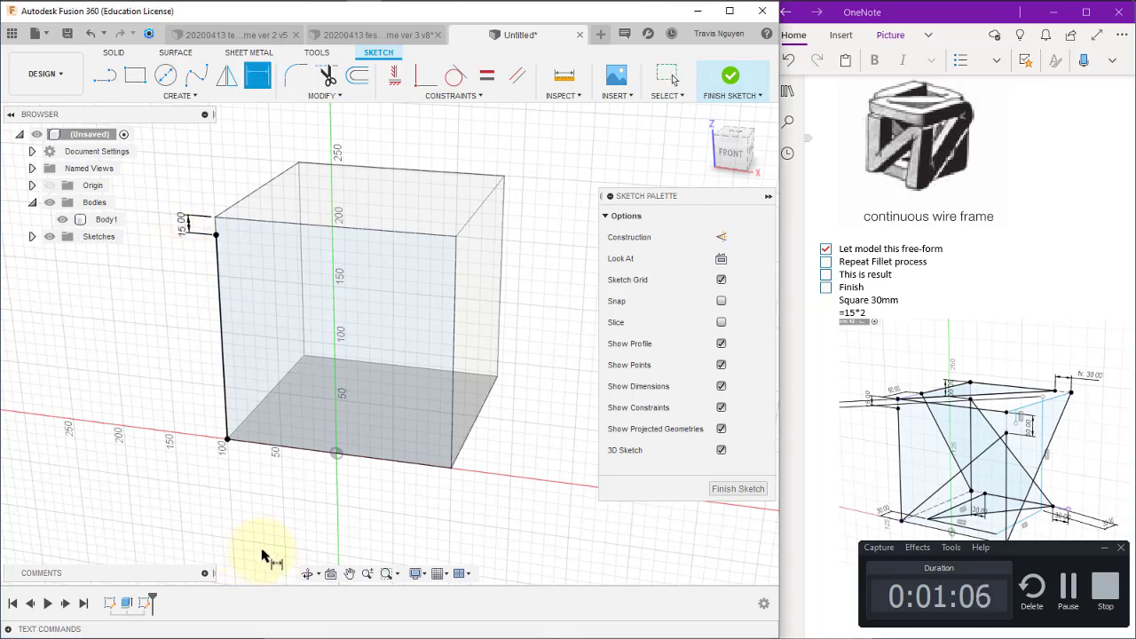
Draw a diagonal line from the bottom-left corner to the cube's front-right edge
click(103, 75)
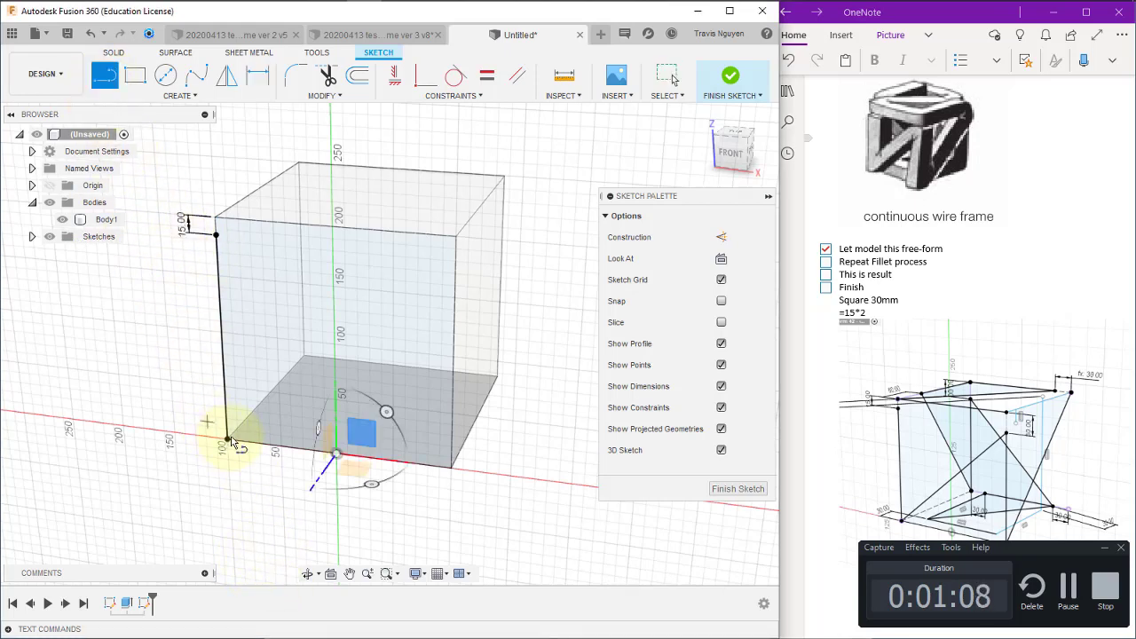
click(229, 440)
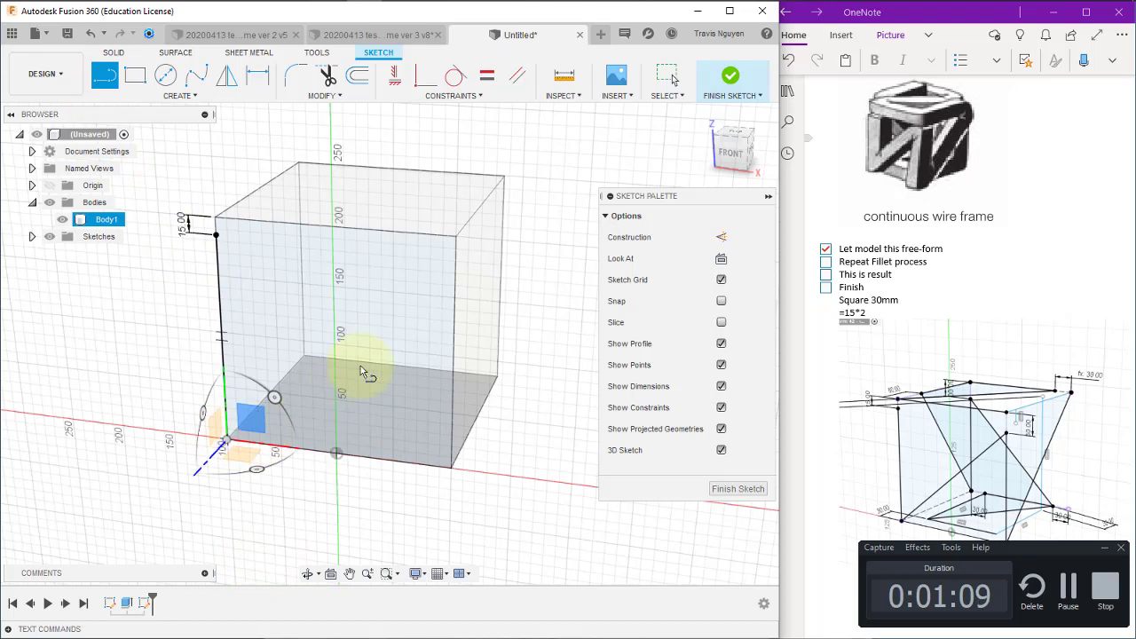
click(454, 277)
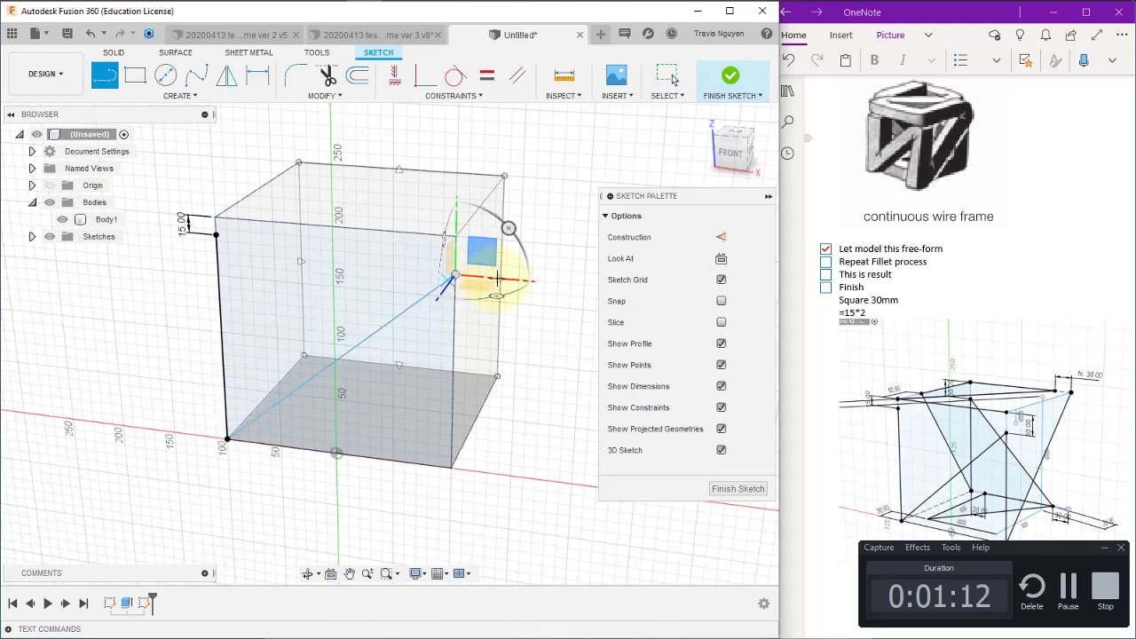
key(Escape)
Fix the diagonal's end 30 mm below the top-right corner, then draw a line down to the bottom corner
key(d)
click(455, 239)
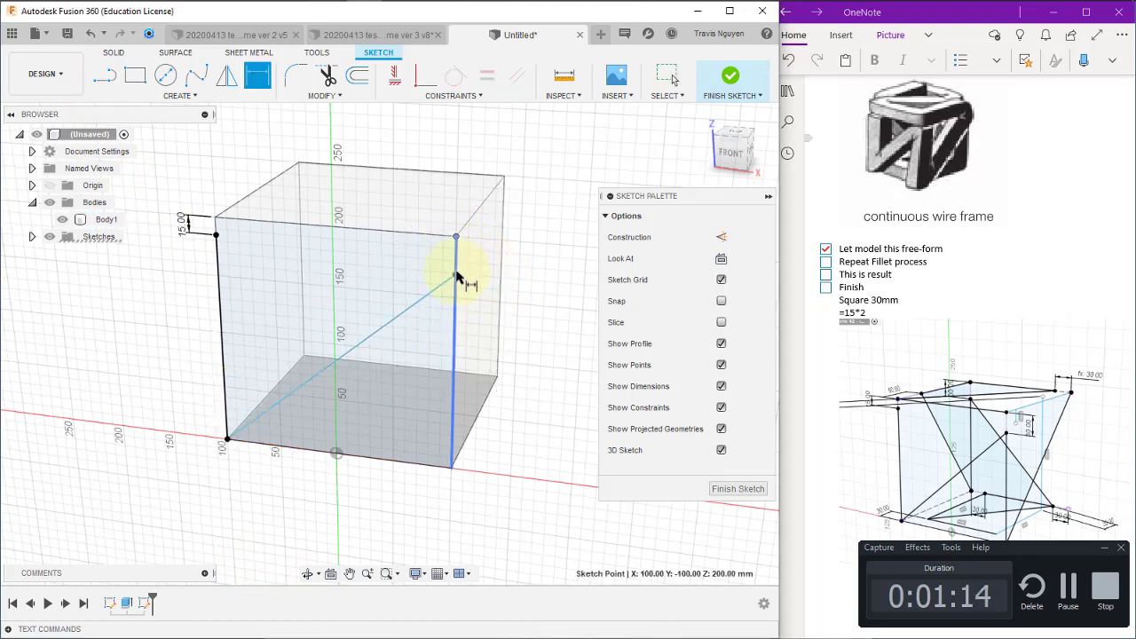
click(454, 276)
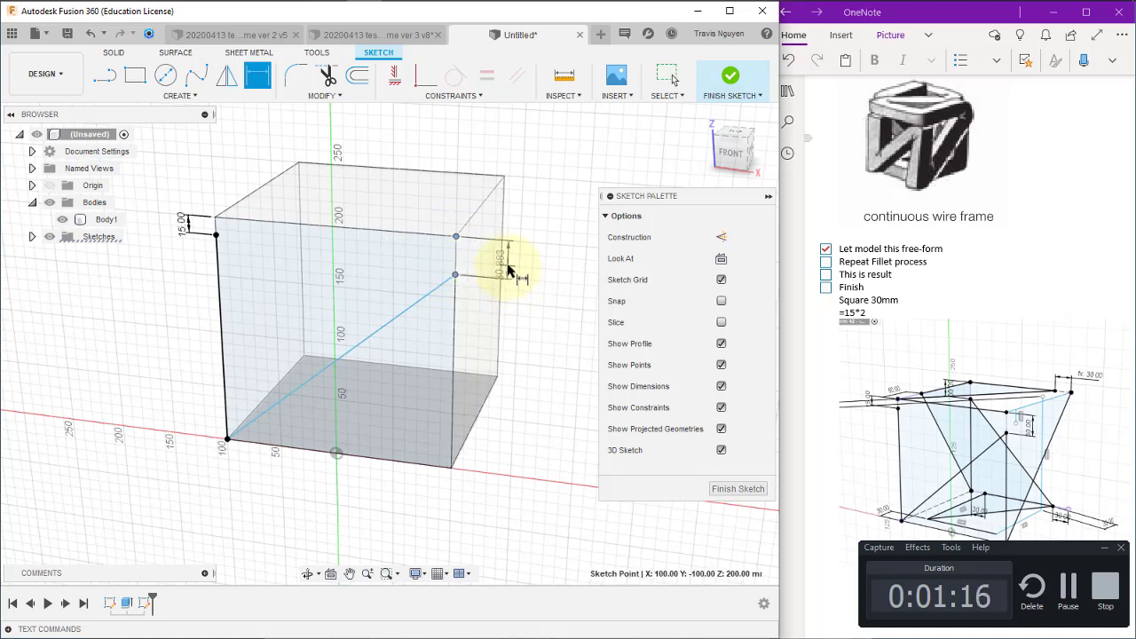
click(507, 272)
text(30)
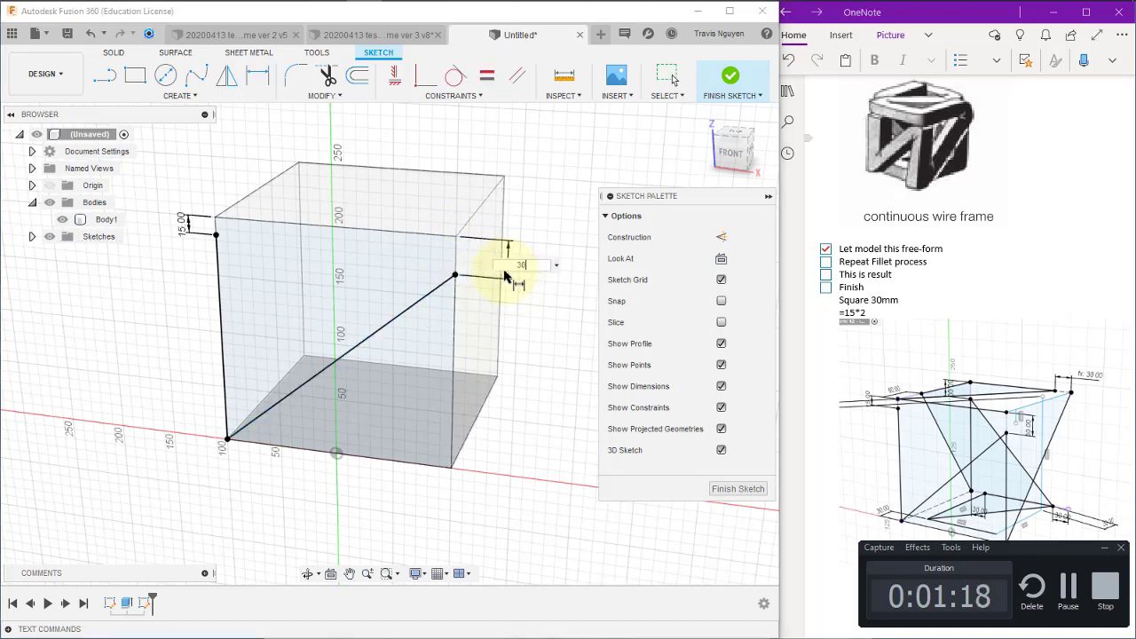
key(Return)
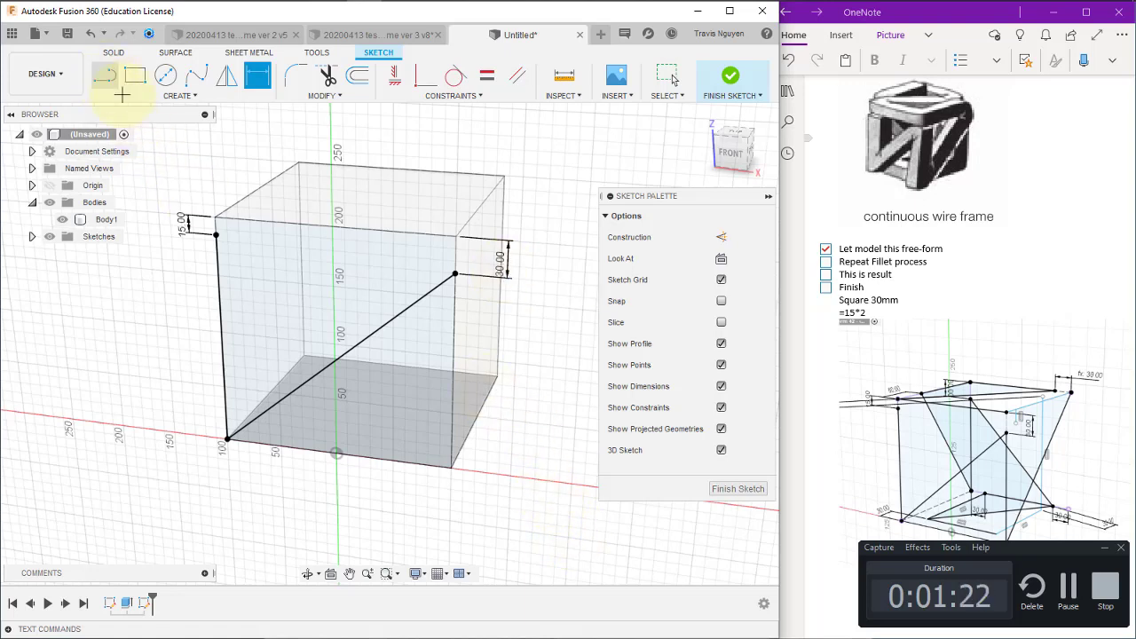
key(l)
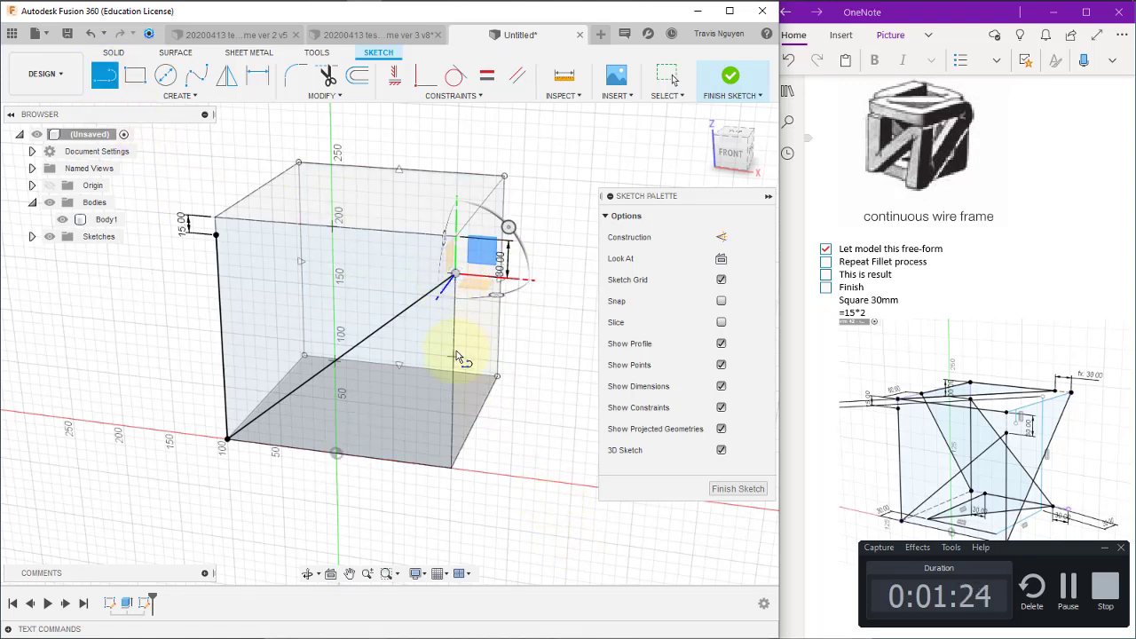
click(450, 467)
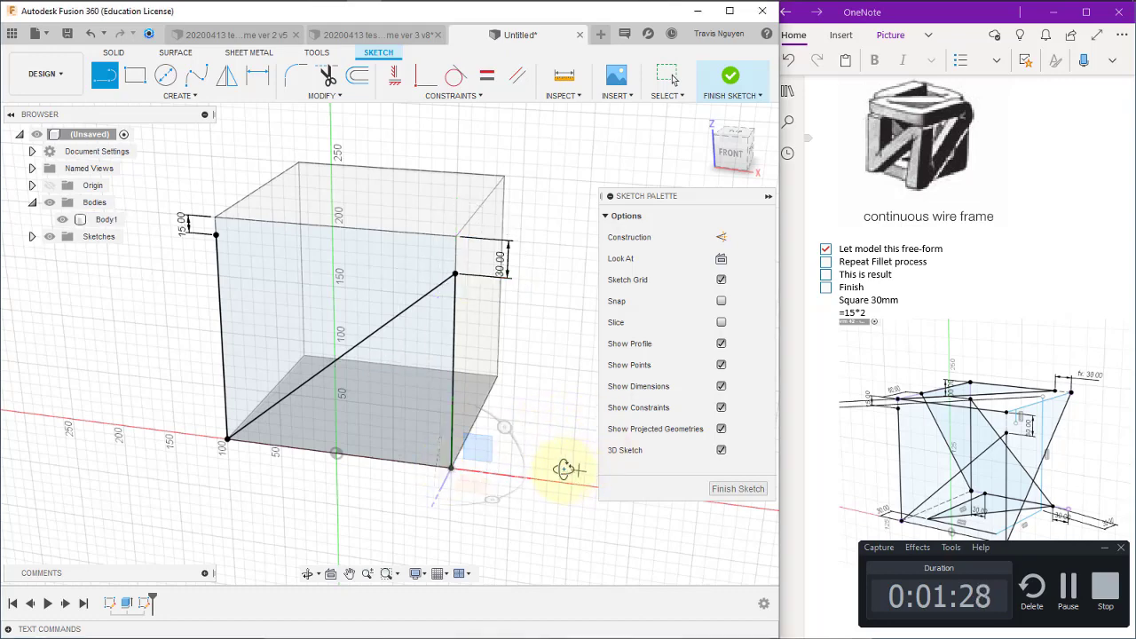
Draw lines from the bottom corner up to the top back corner, then down to a point on a vertical edge
shift+middle_drag(568, 469, 361, 364)
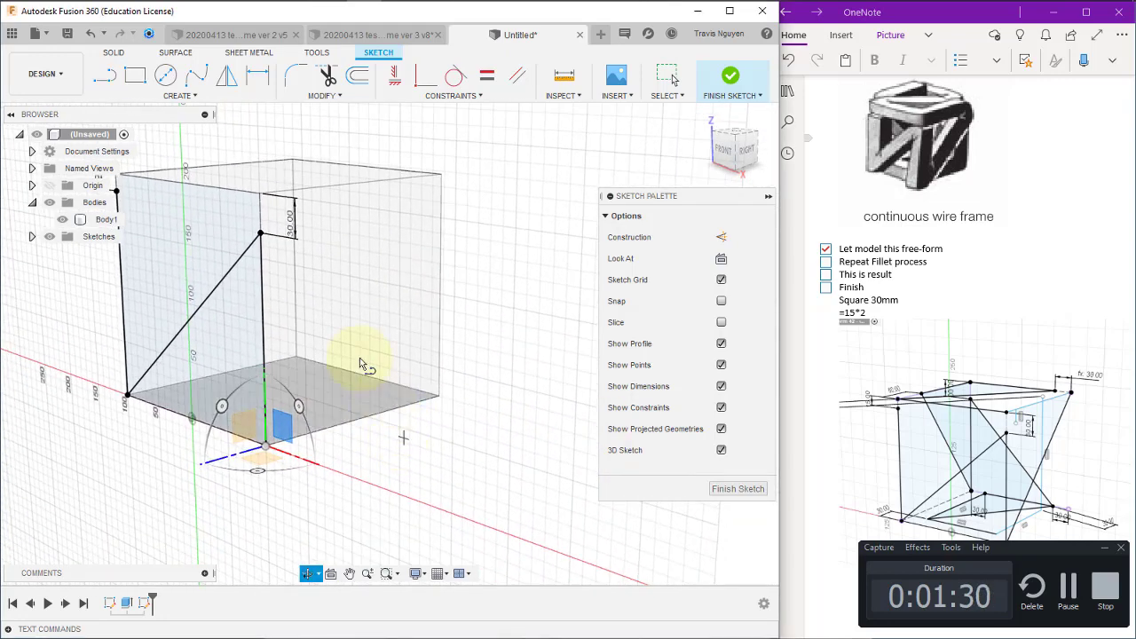
key(l)
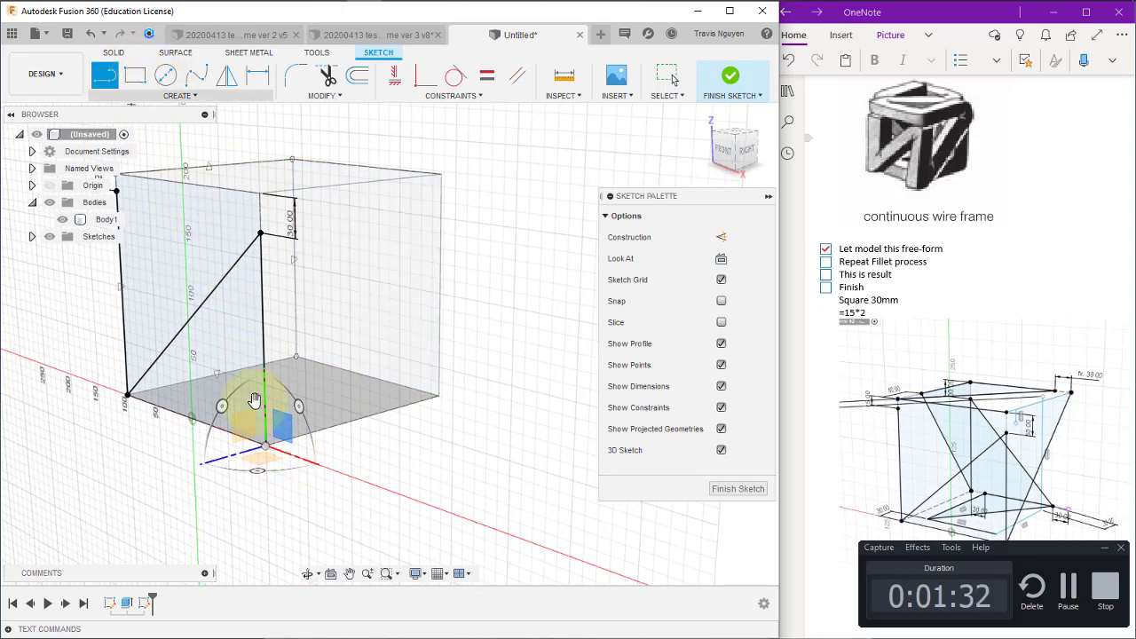
click(264, 448)
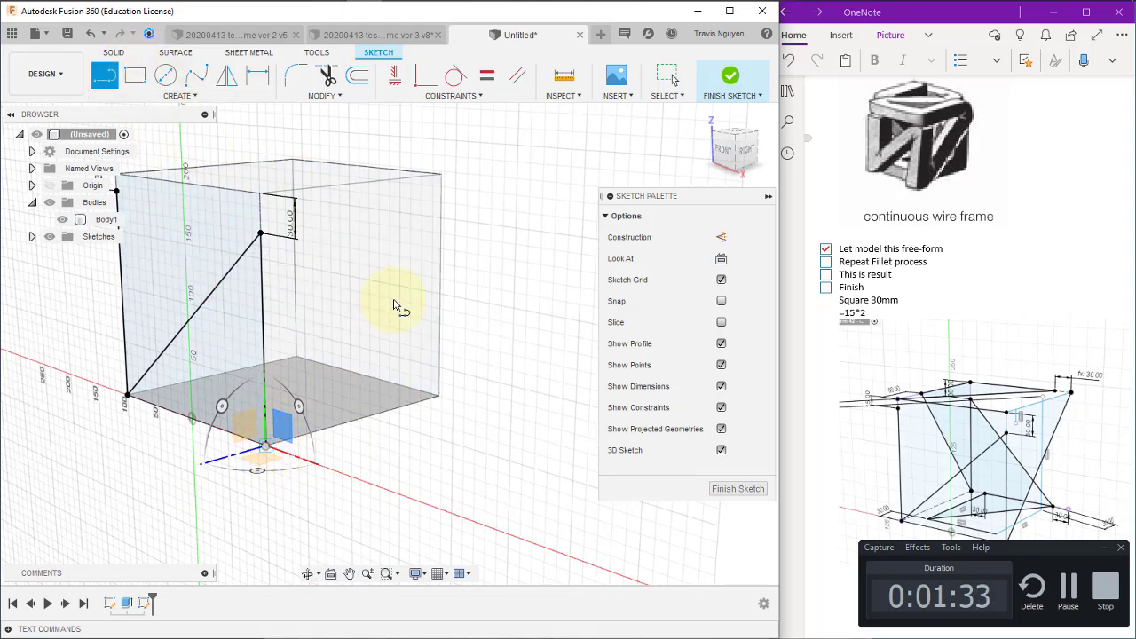
click(442, 178)
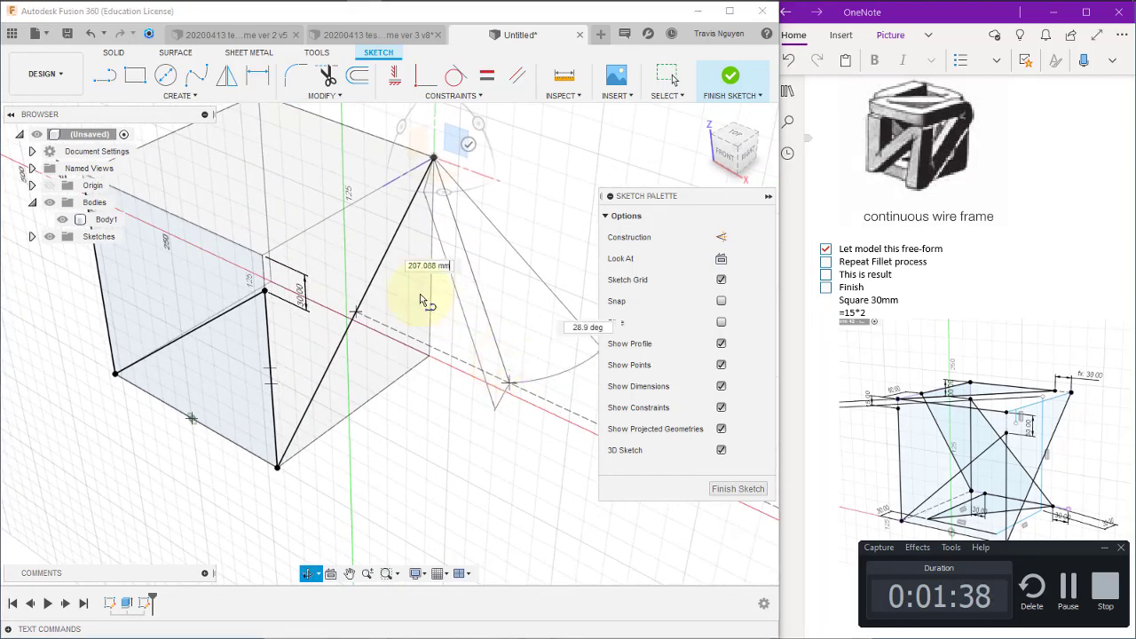
shift+middle_drag(503, 355, 306, 243)
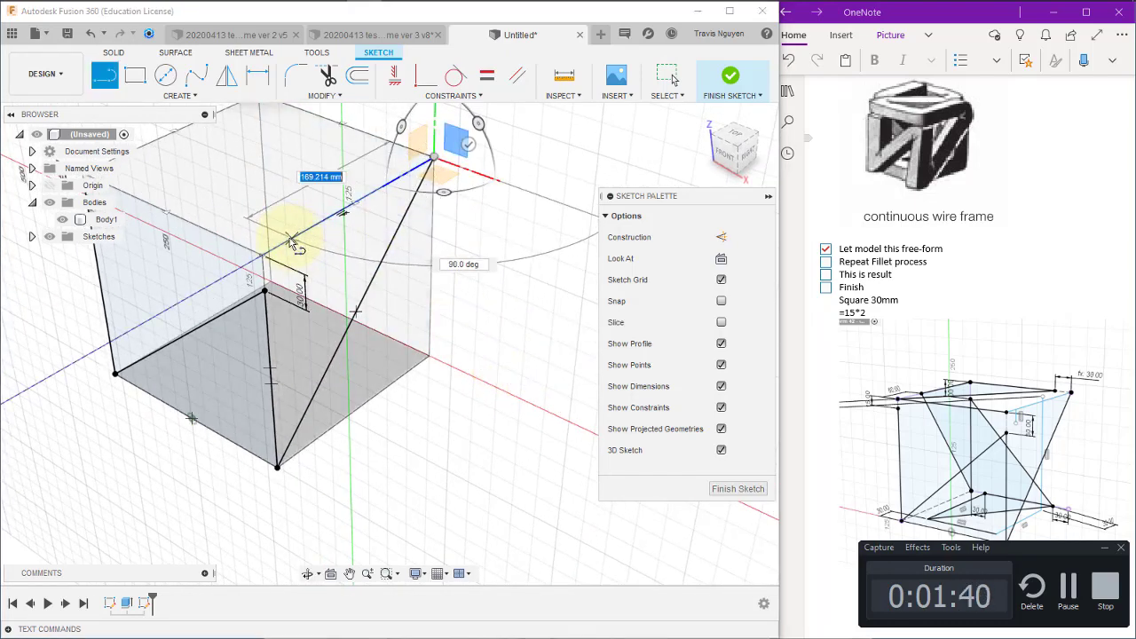
click(264, 257)
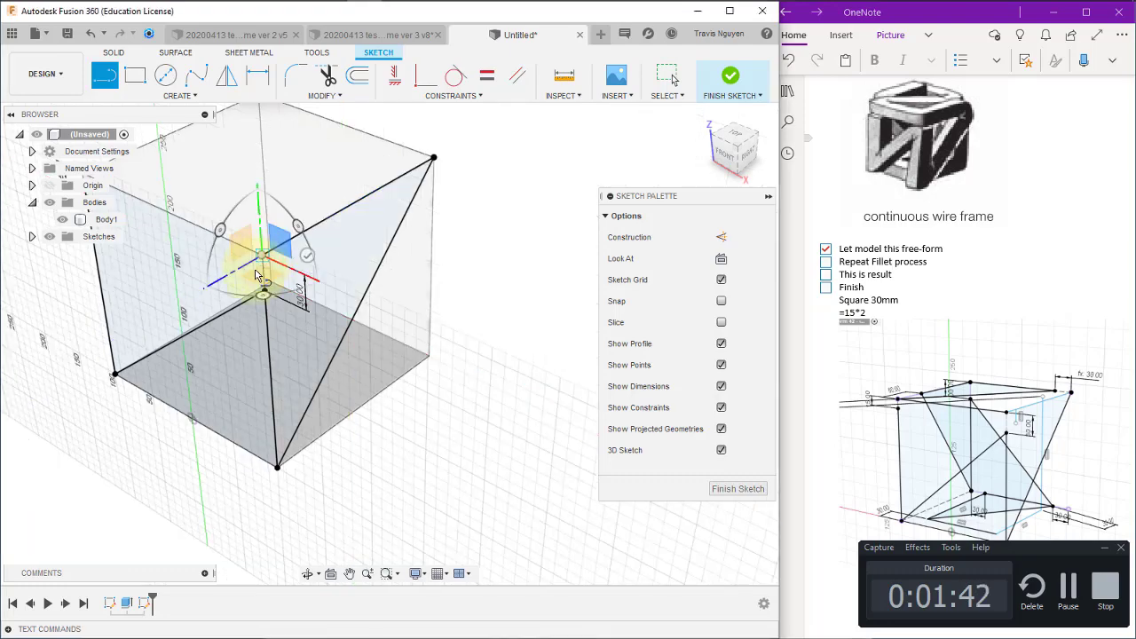
mouse_move(386, 433)
shift+middle_down()
mouse_move(550, 512)
mouse_move(510, 491)
shift+middle_up()
Draw a line across the cube to the left 15 mm point, then up to the top edge
click(106, 80)
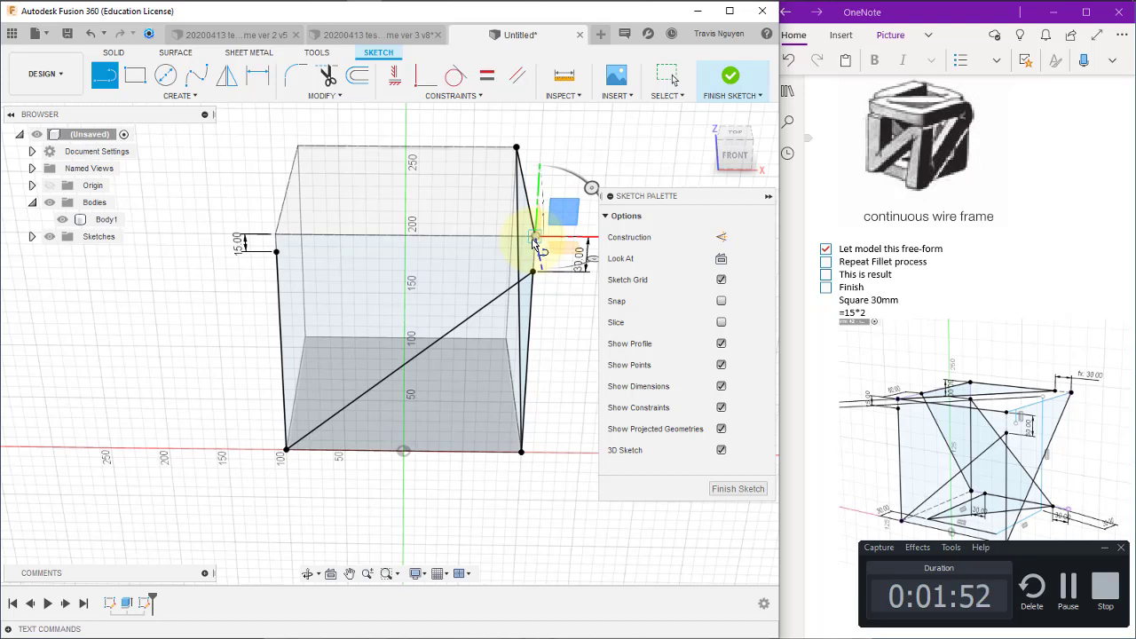
click(534, 238)
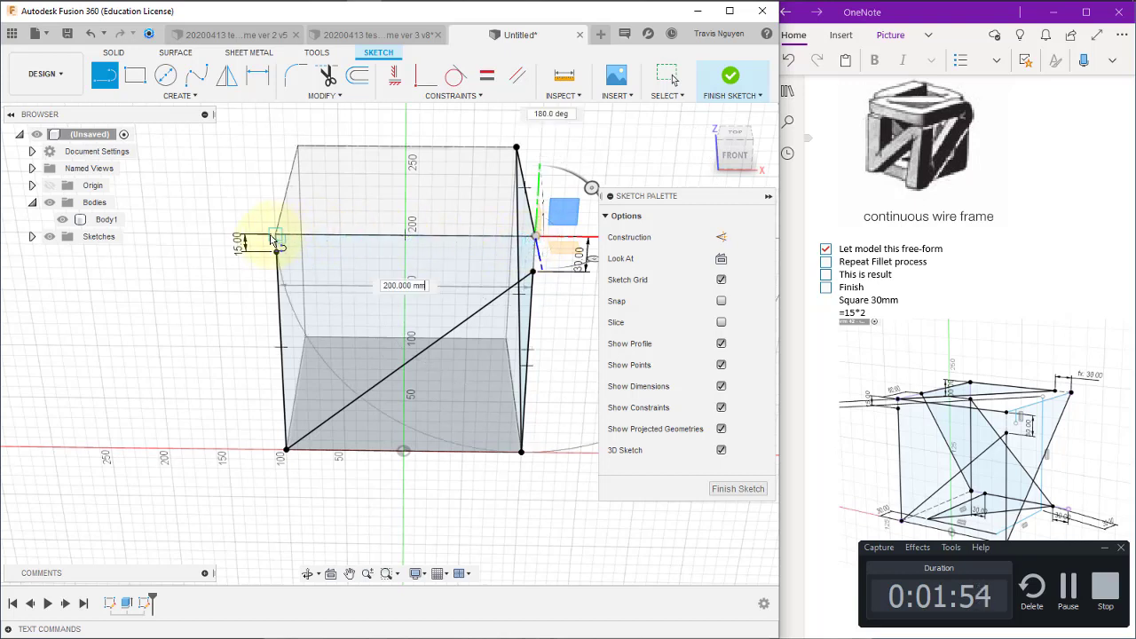
click(273, 238)
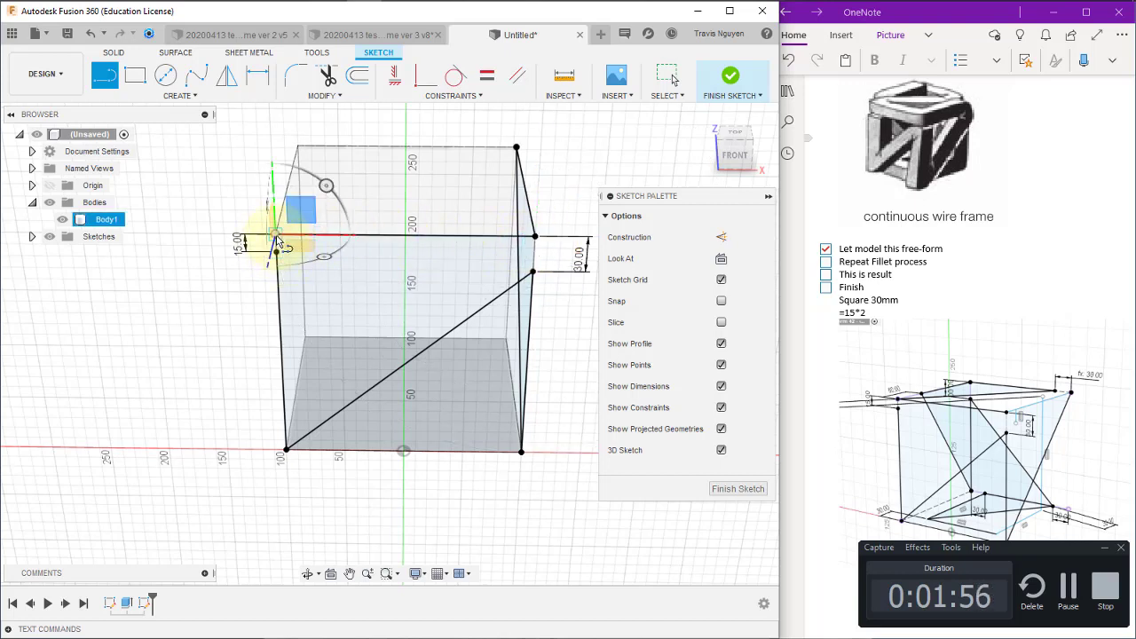
click(277, 239)
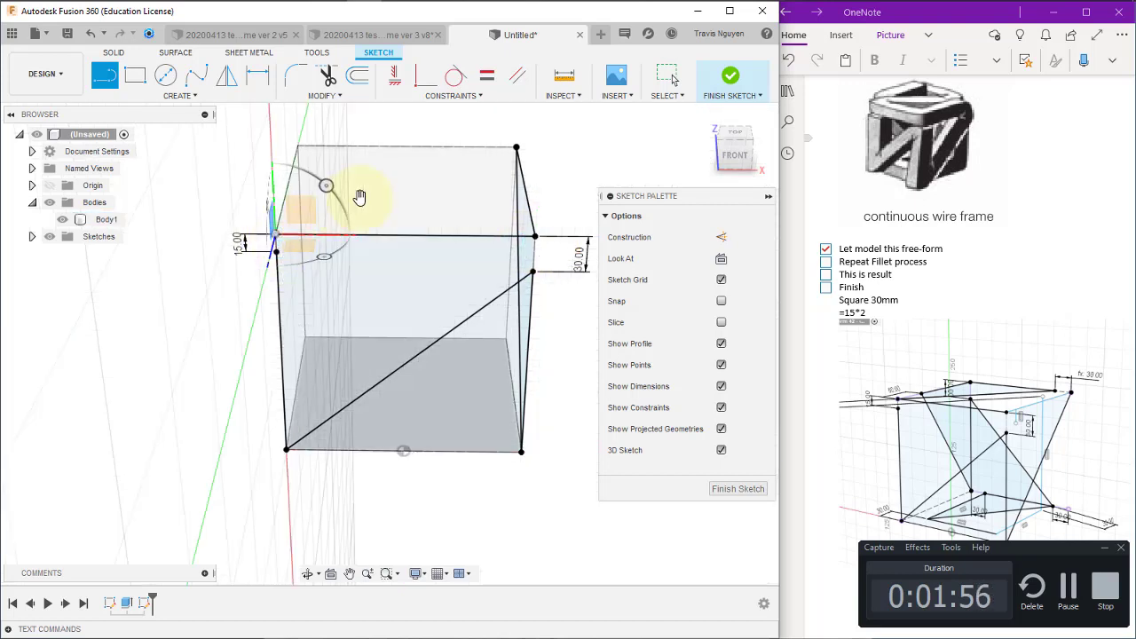
click(277, 240)
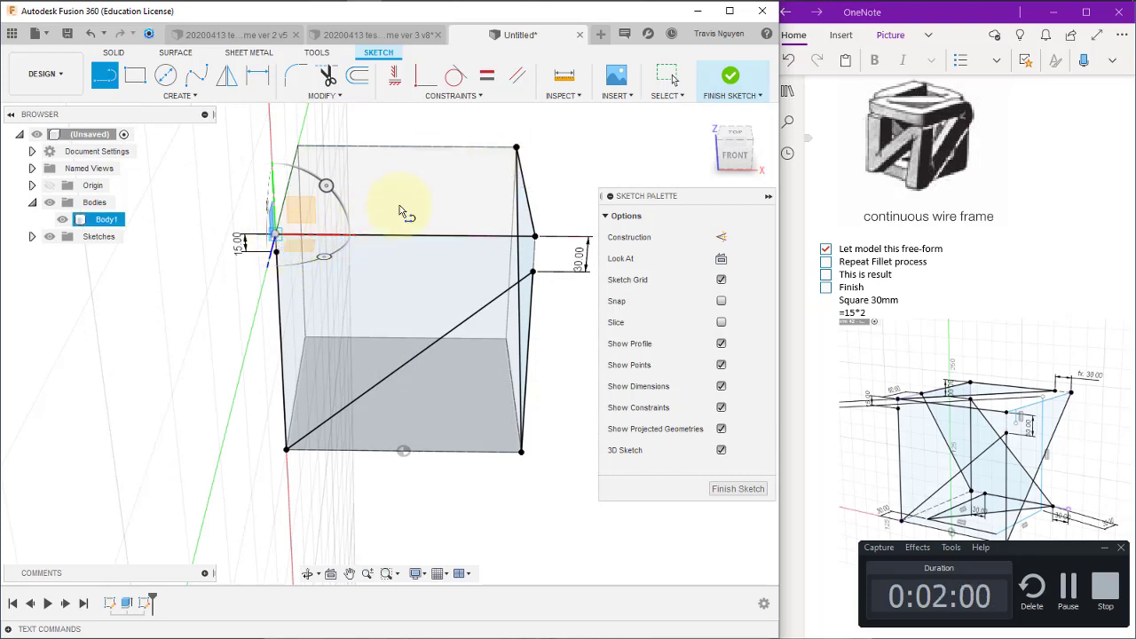
click(487, 147)
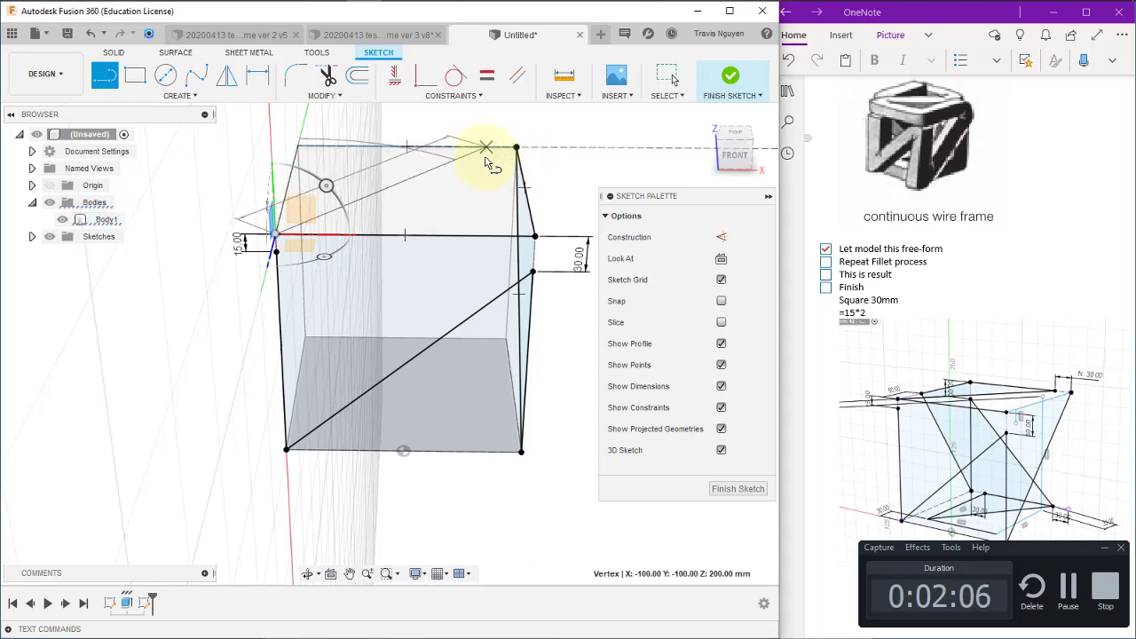
Dimension the line's top-edge end 30 mm from the corner
key(Escape)
scroll(490, 433, up, 2)
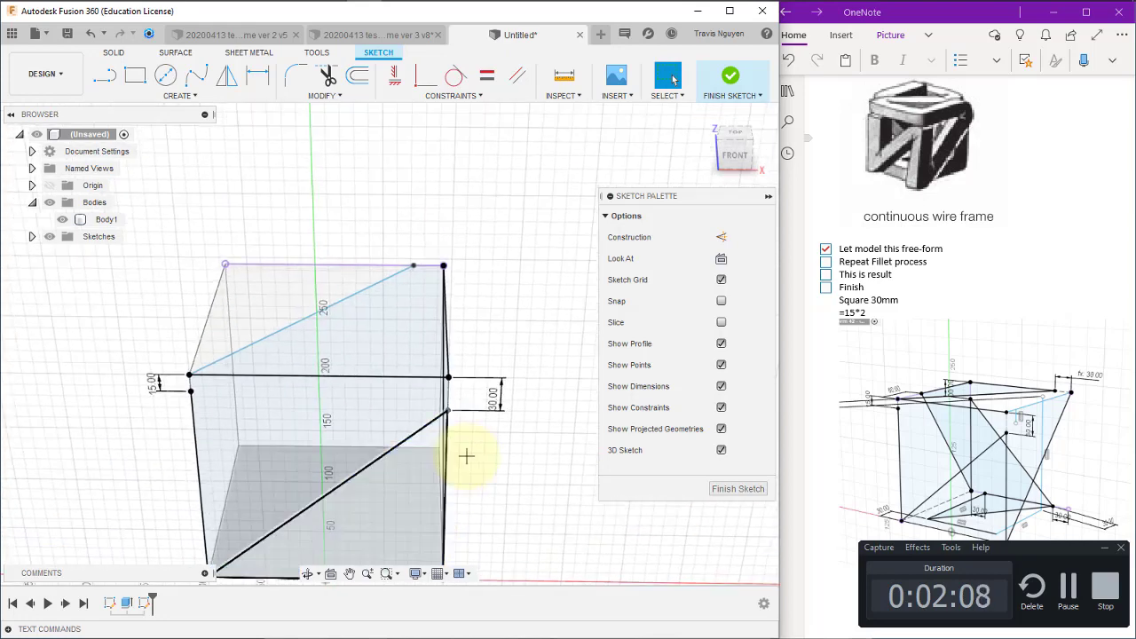
scroll(497, 380, up, 2)
key(d)
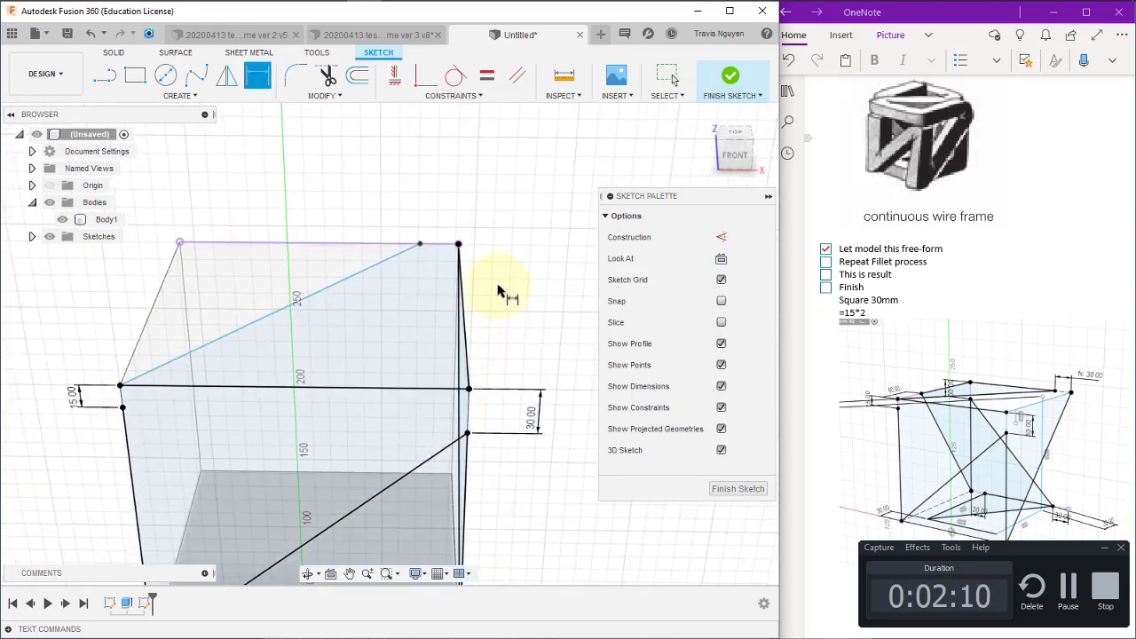
click(420, 245)
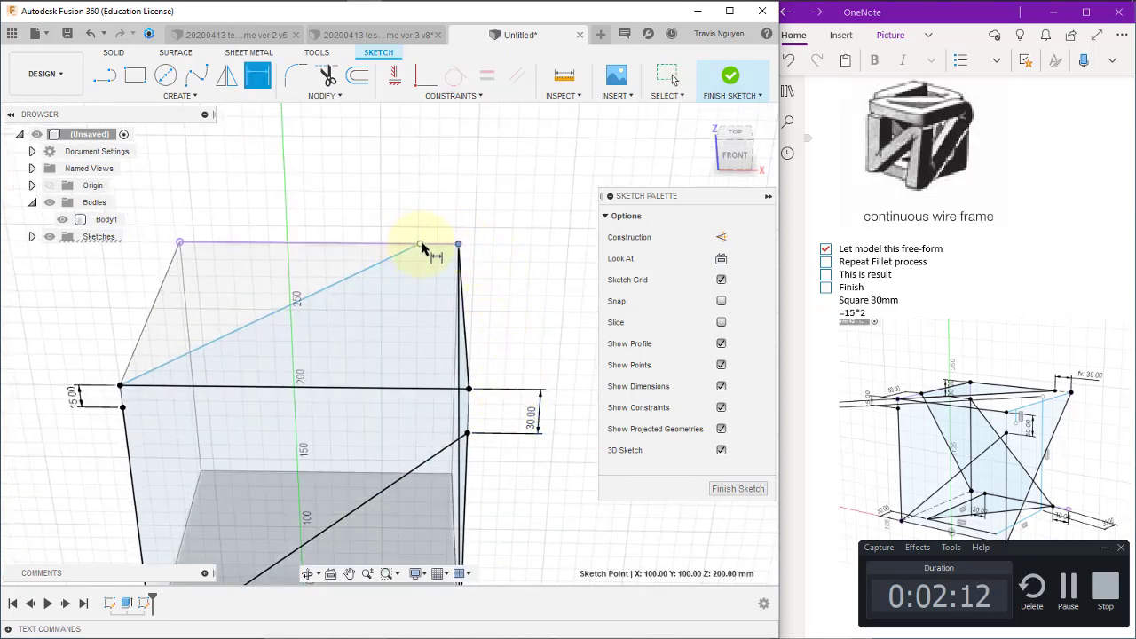
click(434, 224)
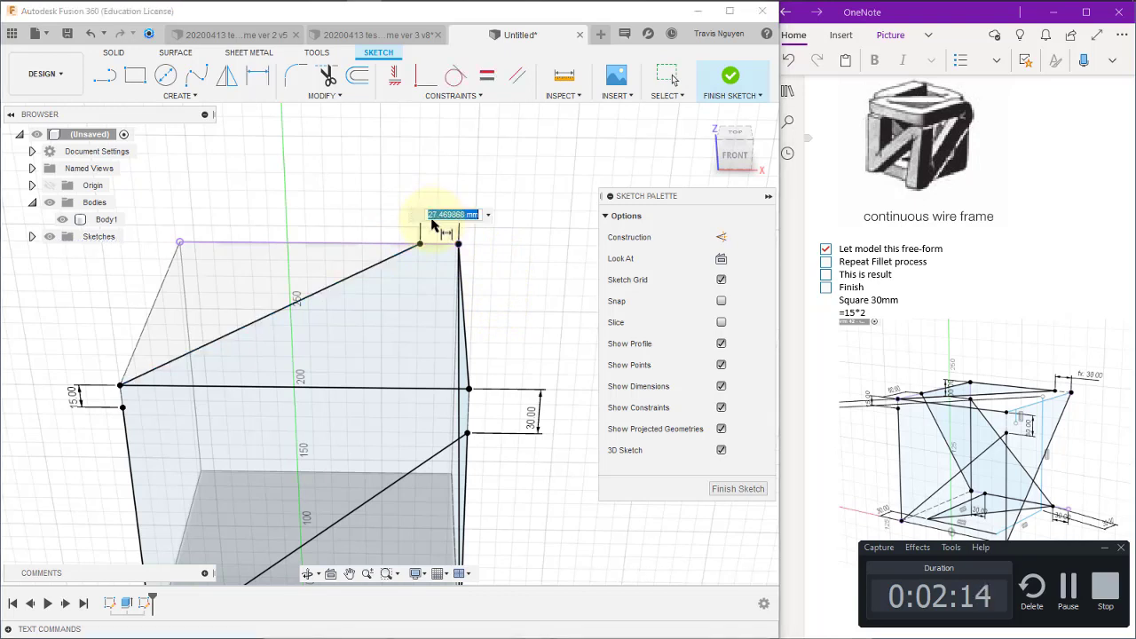
text(0)
key(Return)
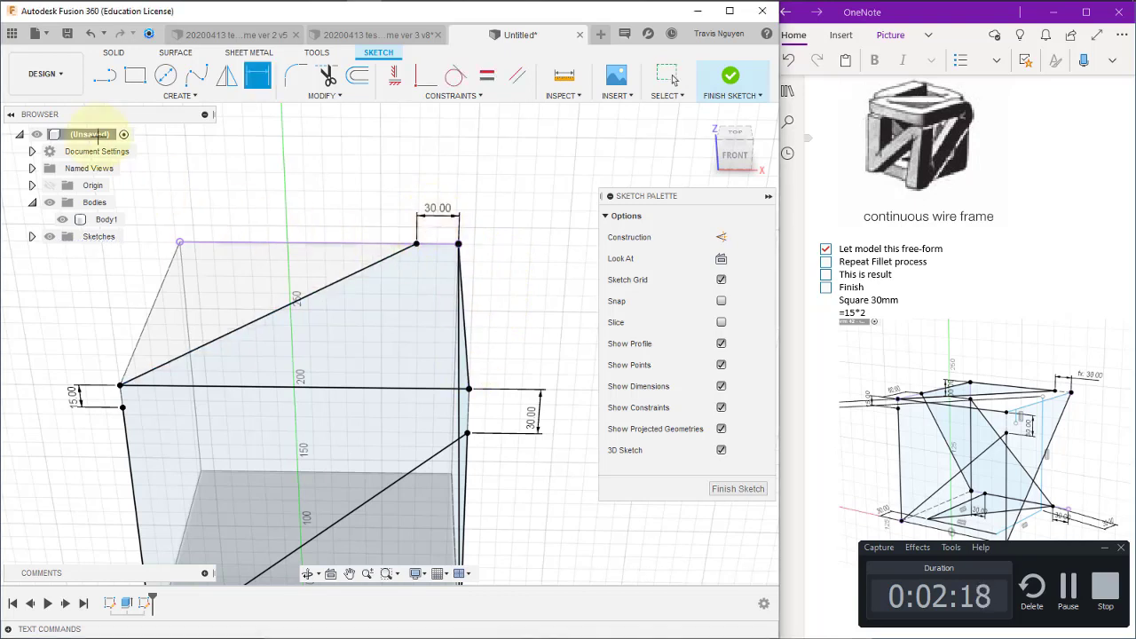
Draw lines from the 30 mm point to the top-left corner and a short leg down, then dimension that leg
click(106, 75)
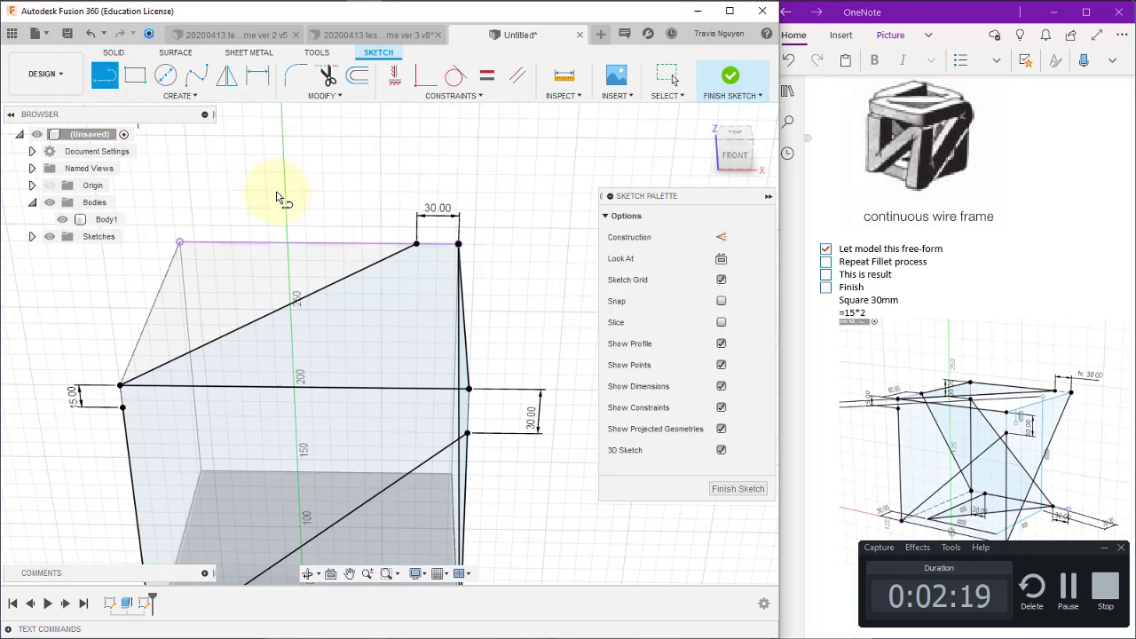
click(415, 244)
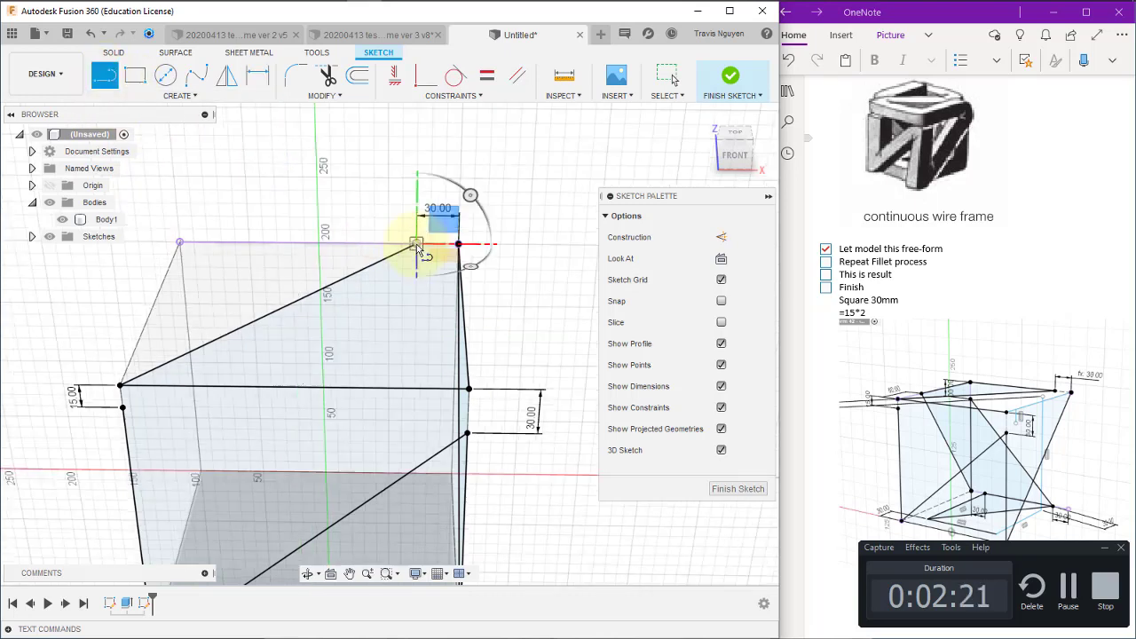
click(180, 244)
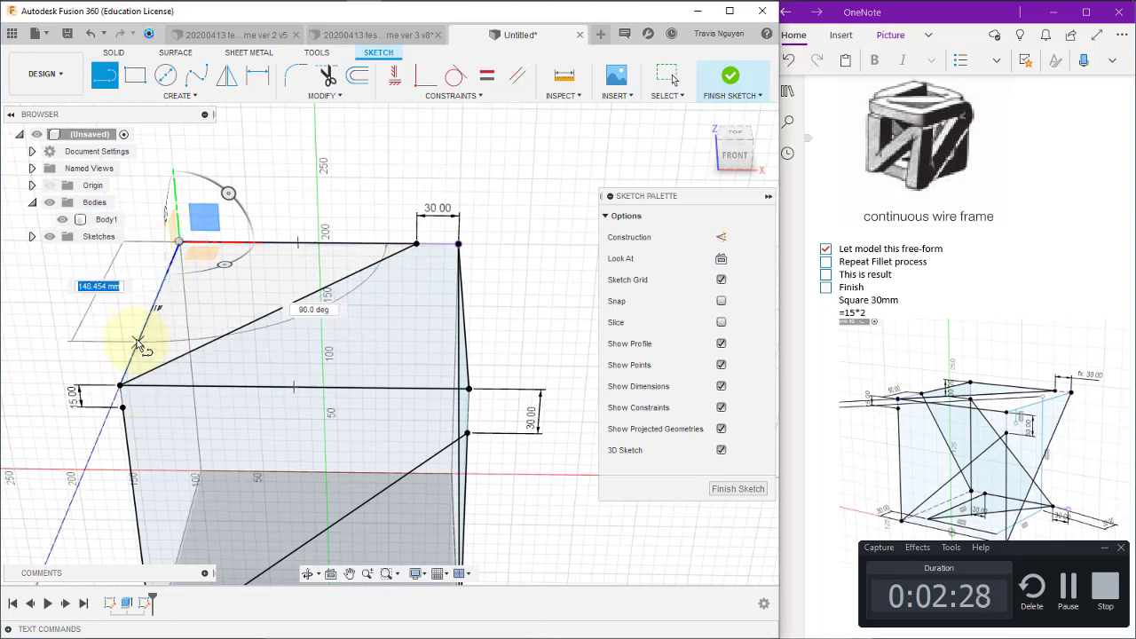
click(133, 341)
key(d)
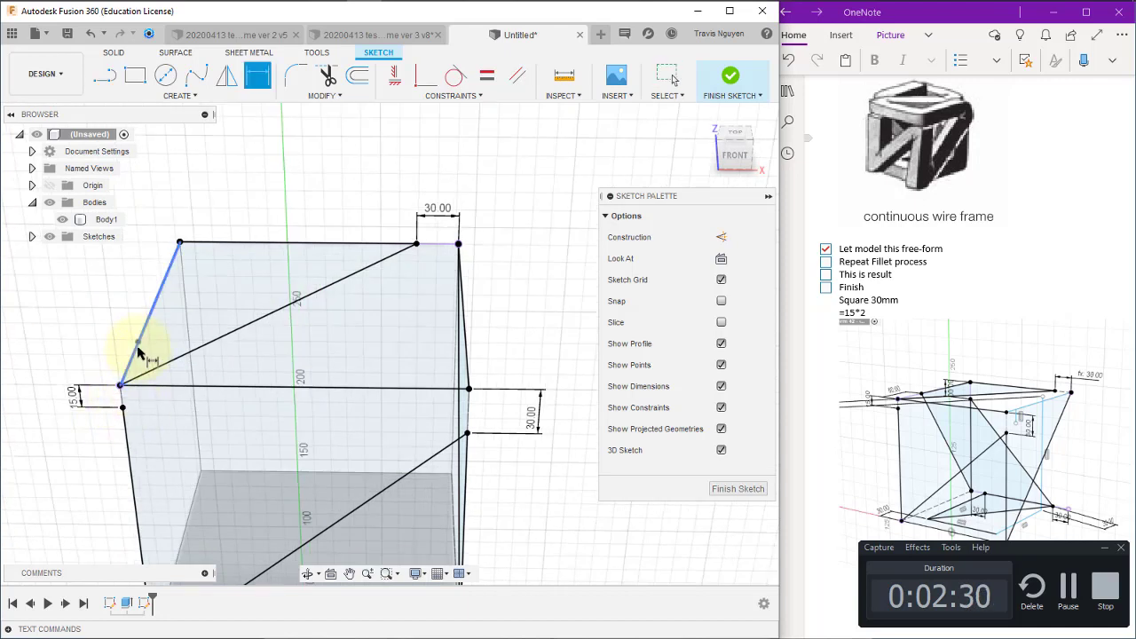
click(137, 343)
click(120, 384)
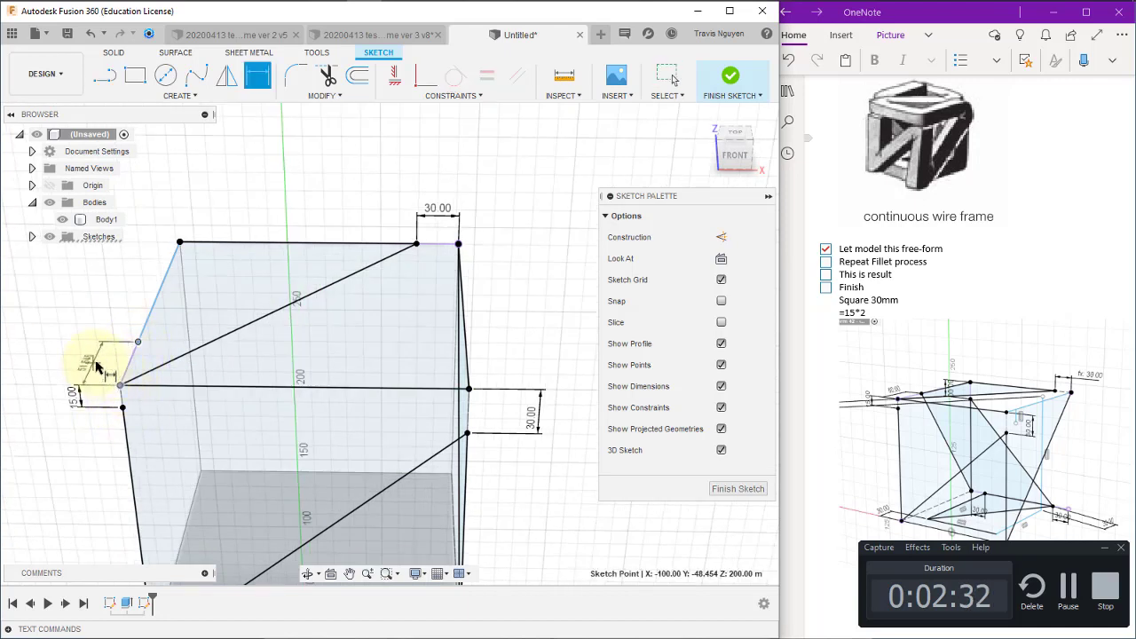
click(93, 370)
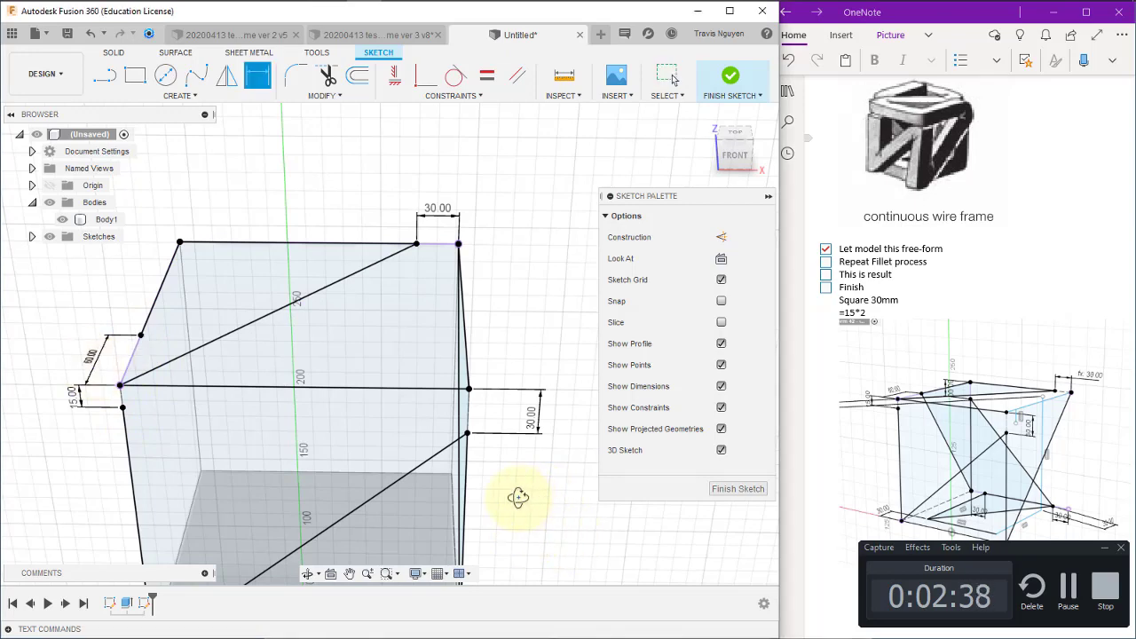
Draw two more line segments from the short leg's end down to the cube's bottom edge
shift+middle_drag(518, 497, 431, 418)
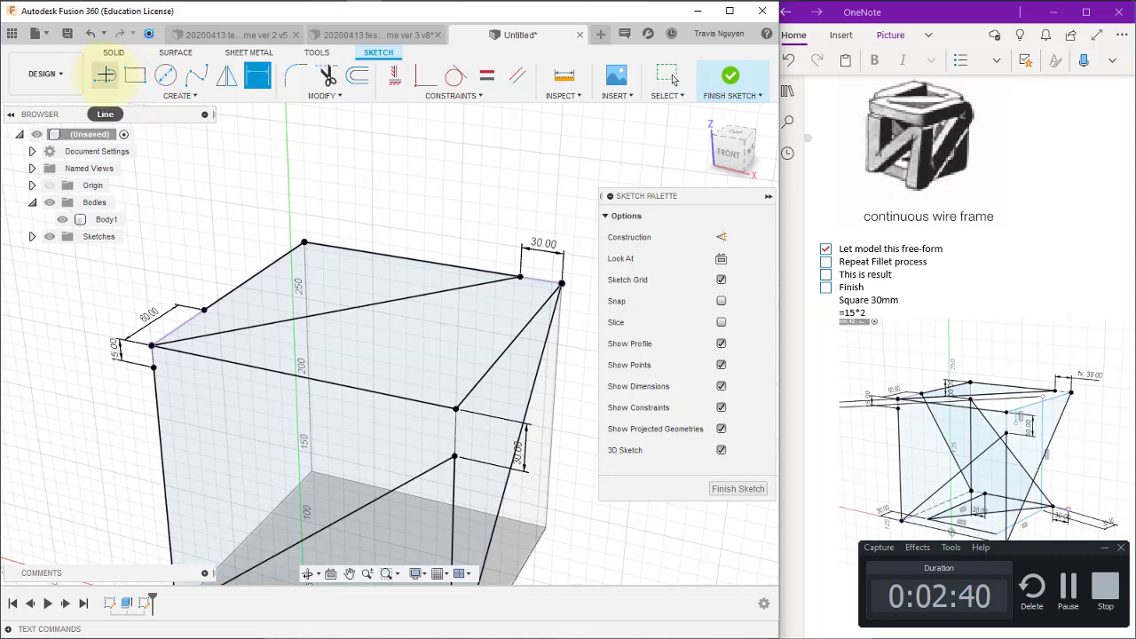
click(105, 76)
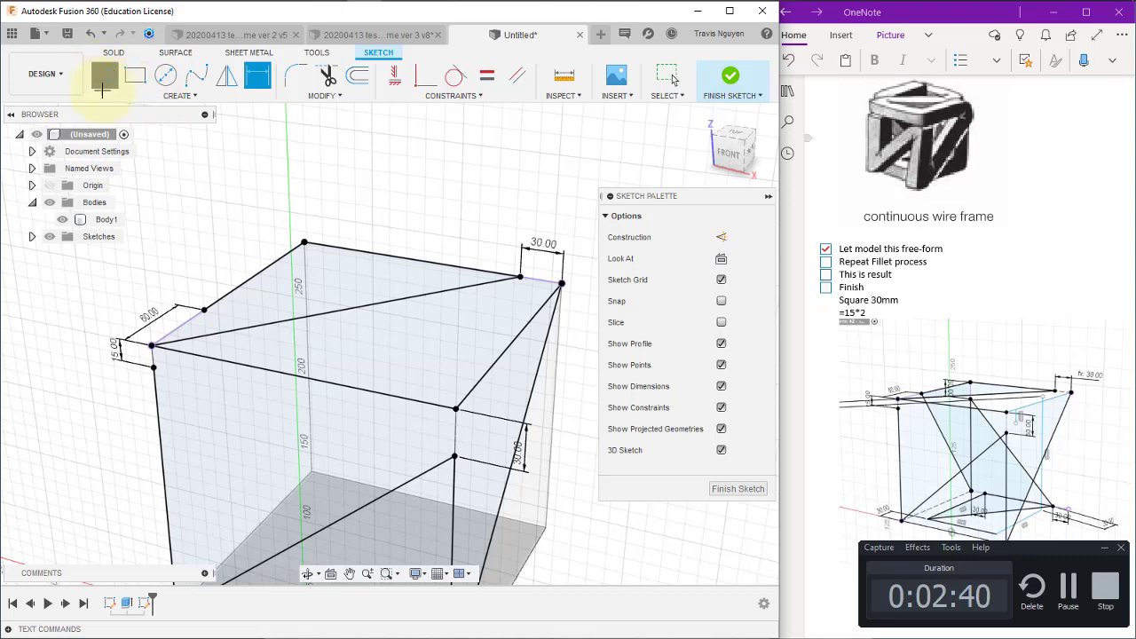
click(204, 311)
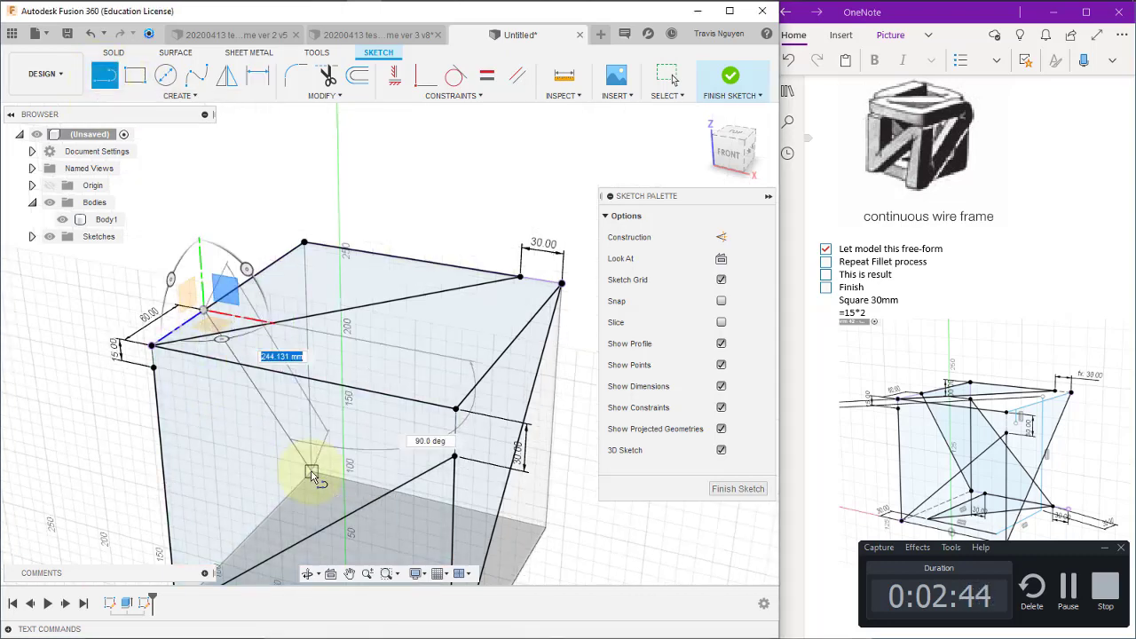
click(311, 473)
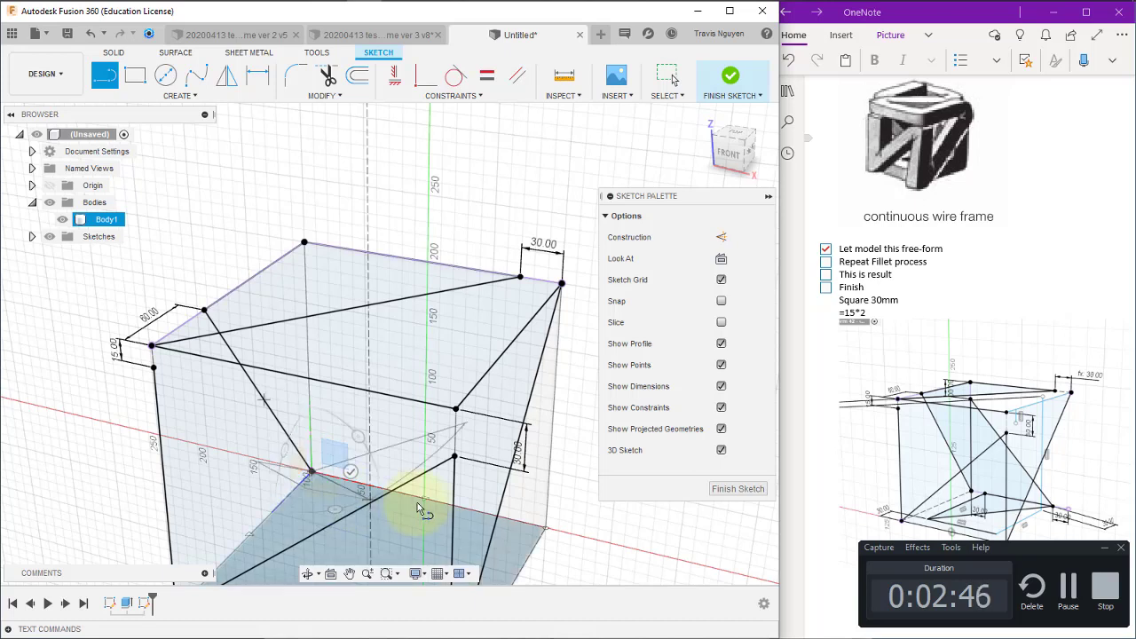
click(486, 516)
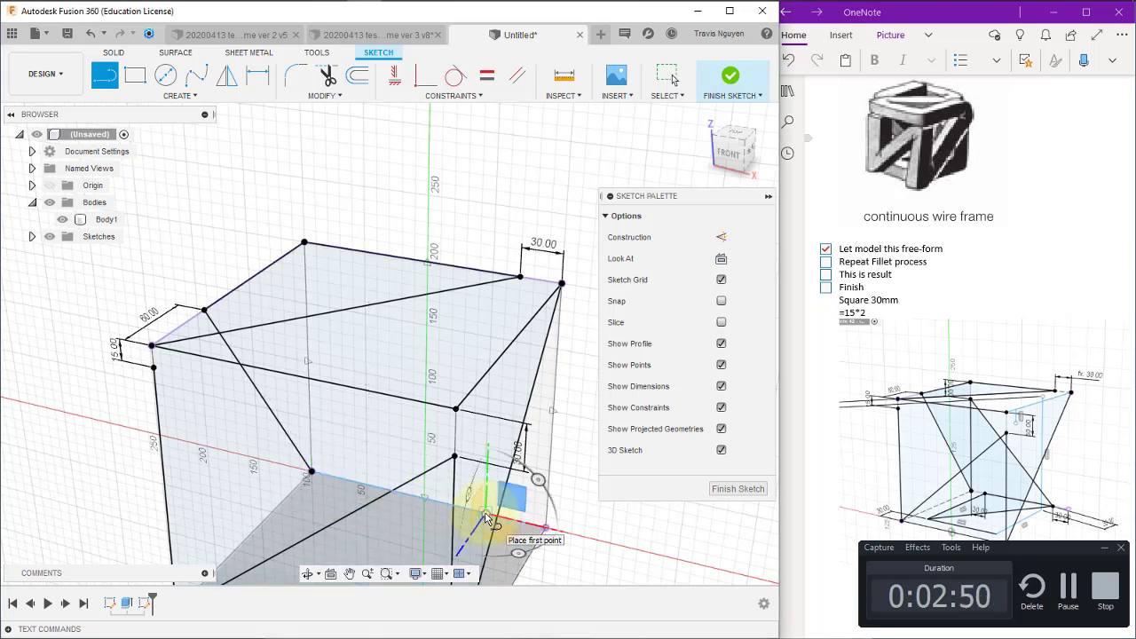
key(Escape)
Dimension the bottom-edge segment to 30 mm from the corner
shift+middle_drag(538, 512, 437, 428)
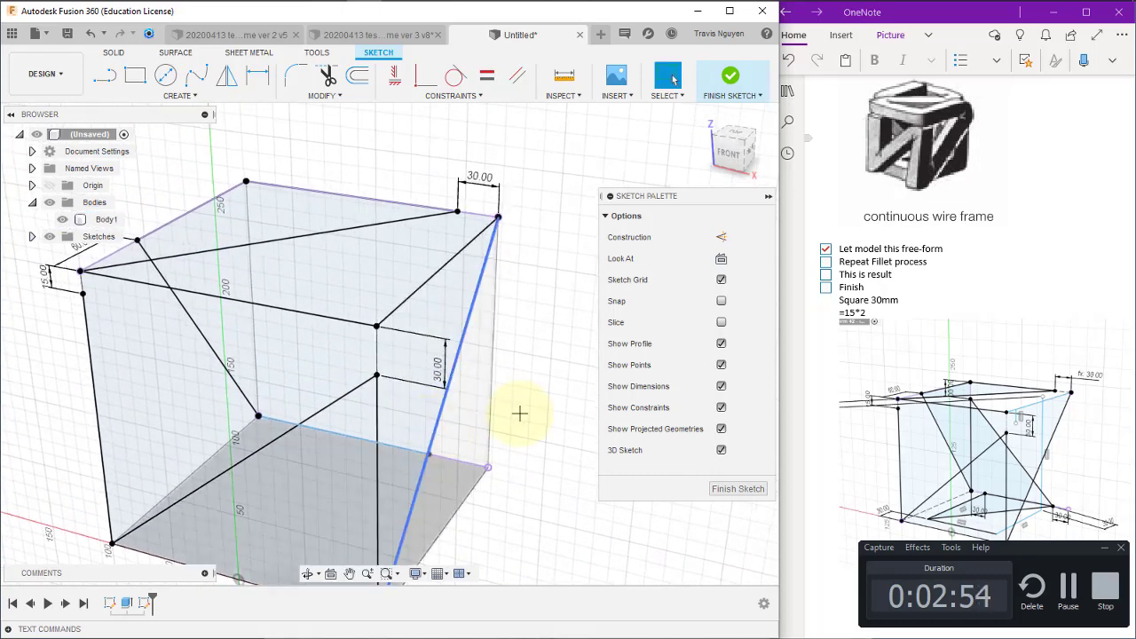
shift+middle_drag(524, 456, 520, 487)
key(d)
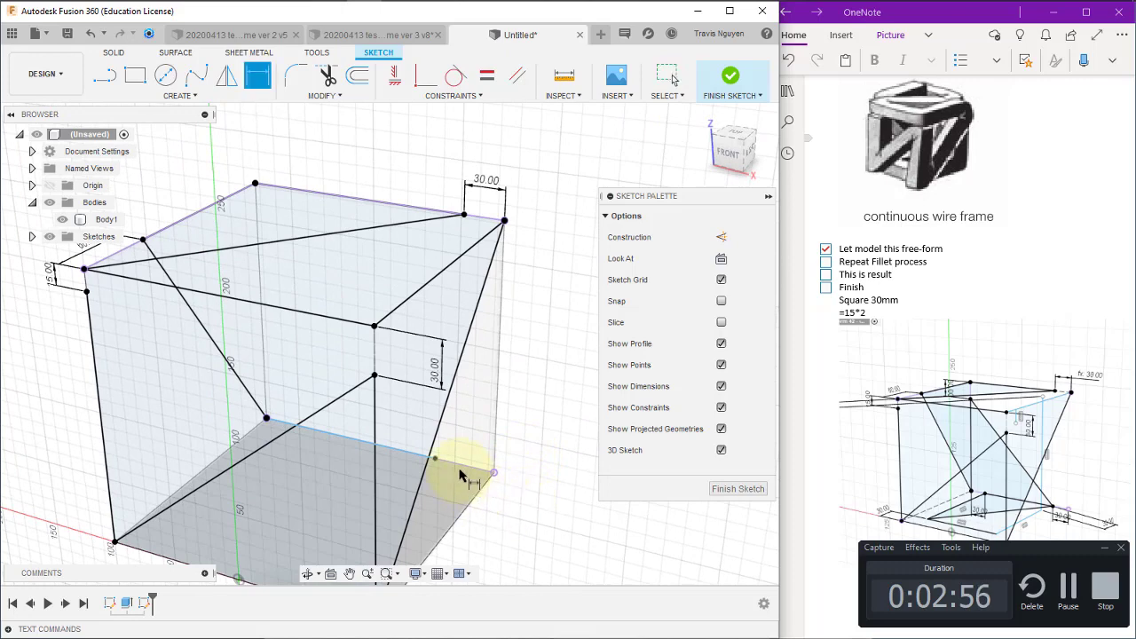
click(487, 471)
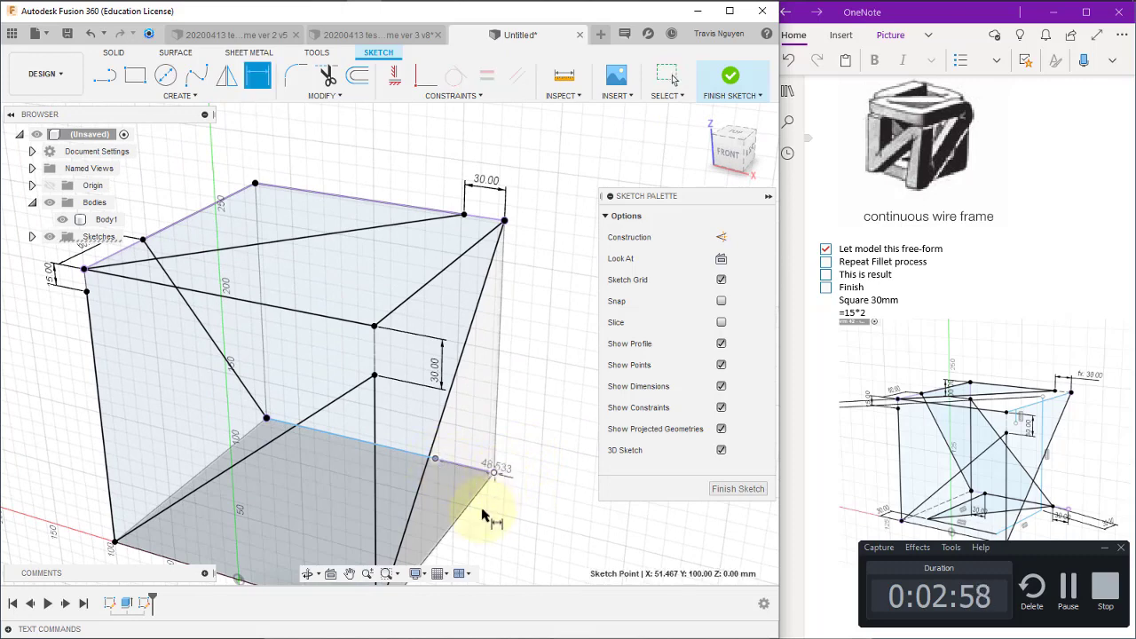
click(490, 526)
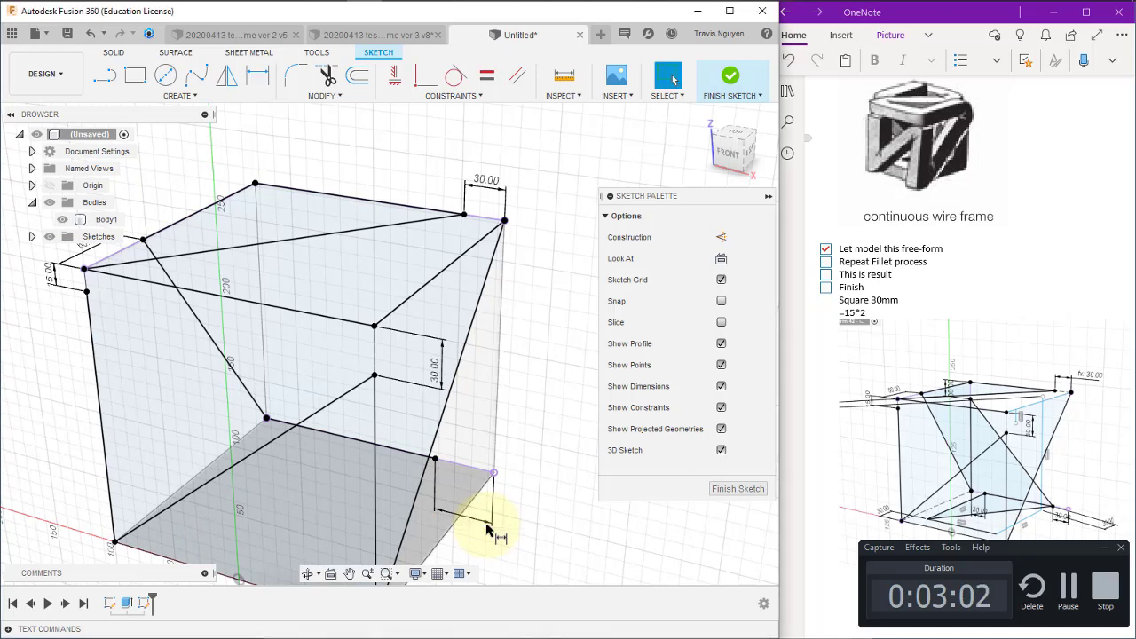
key(Return)
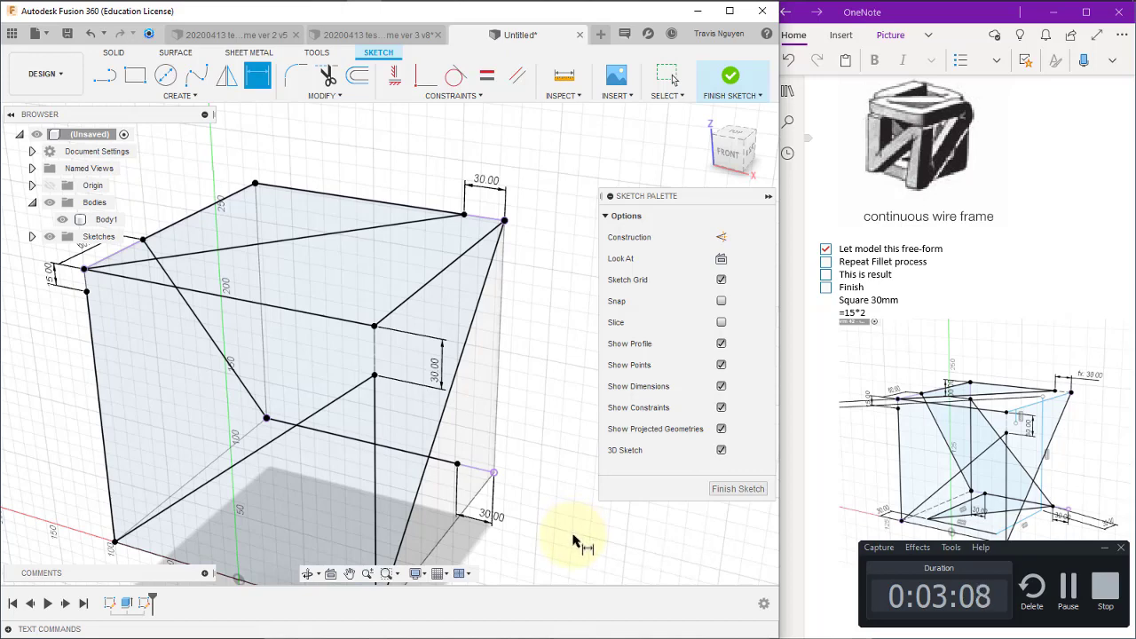
shift+middle_drag(548, 525, 550, 506)
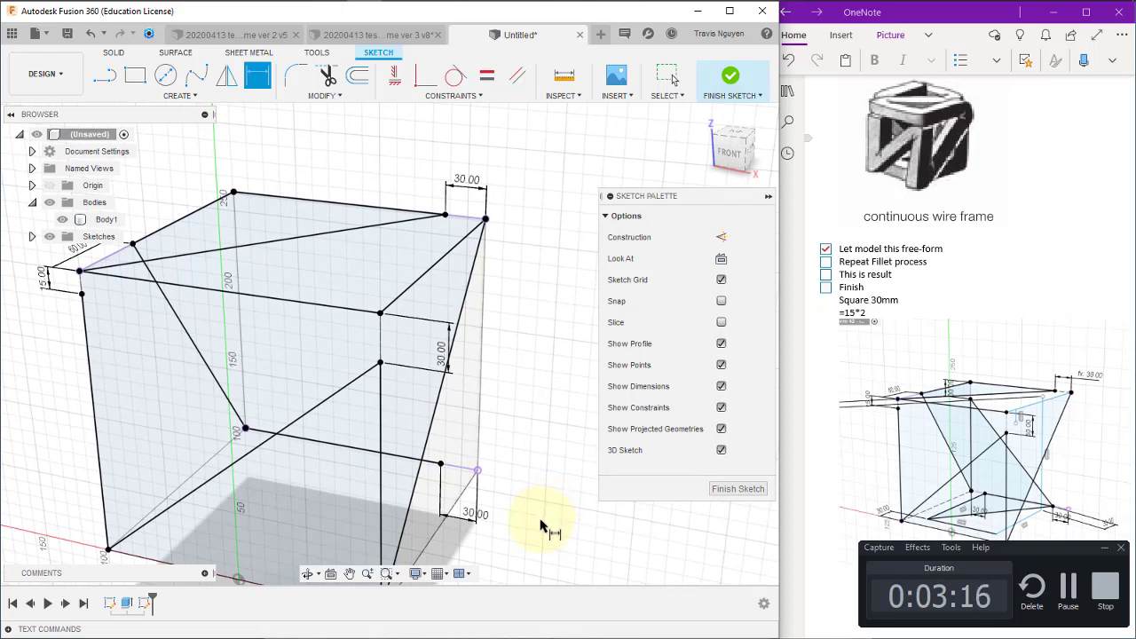
Delete the bottom line from the wireframe
key(Escape)
key(x)
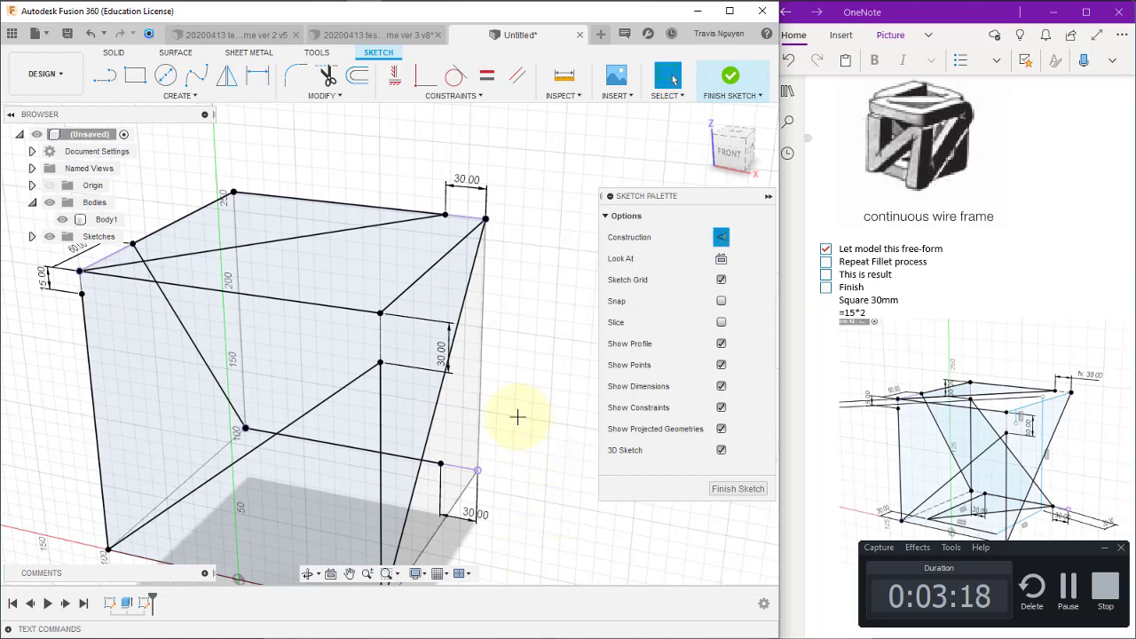
click(367, 456)
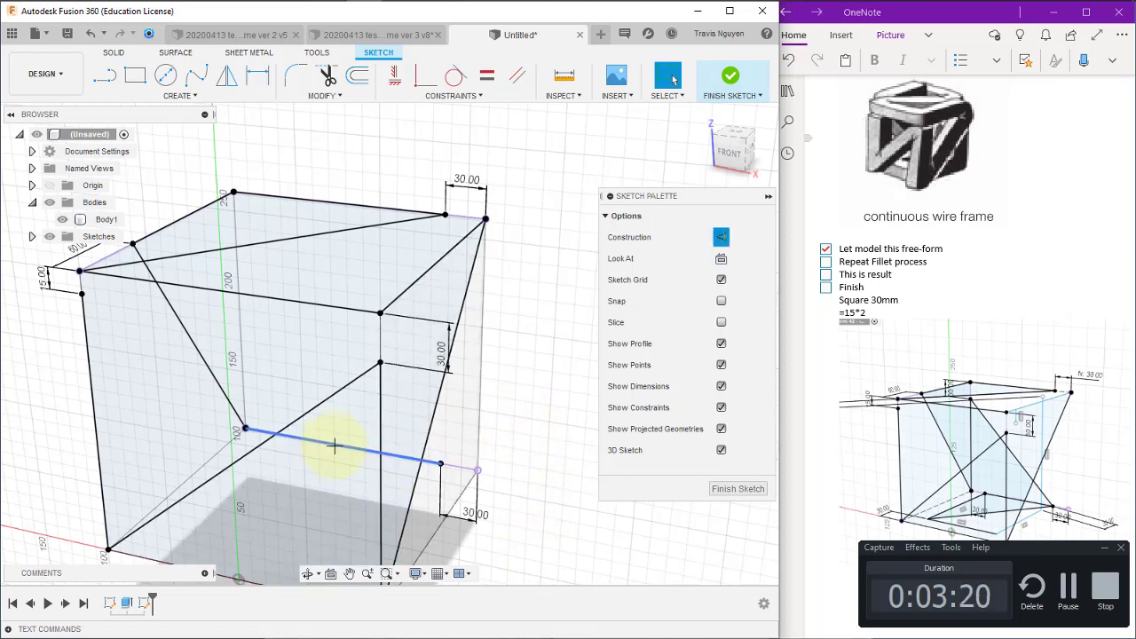
key(Delete)
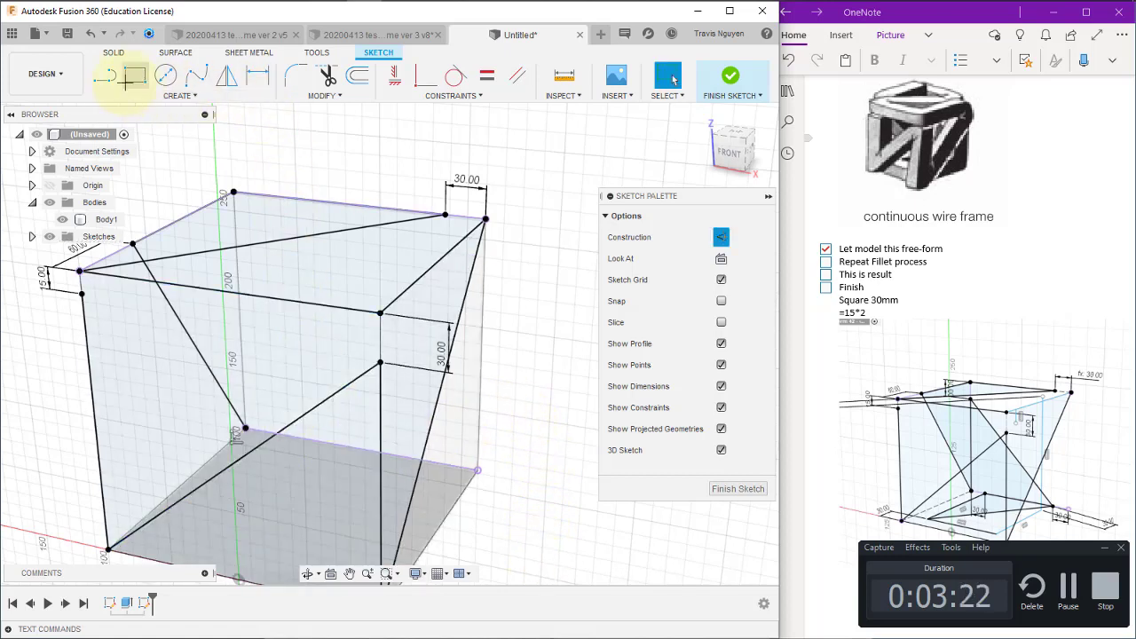
Draw a vertical line from the bottom inner vertex to the top edge as a regular sketch line
click(104, 74)
click(245, 429)
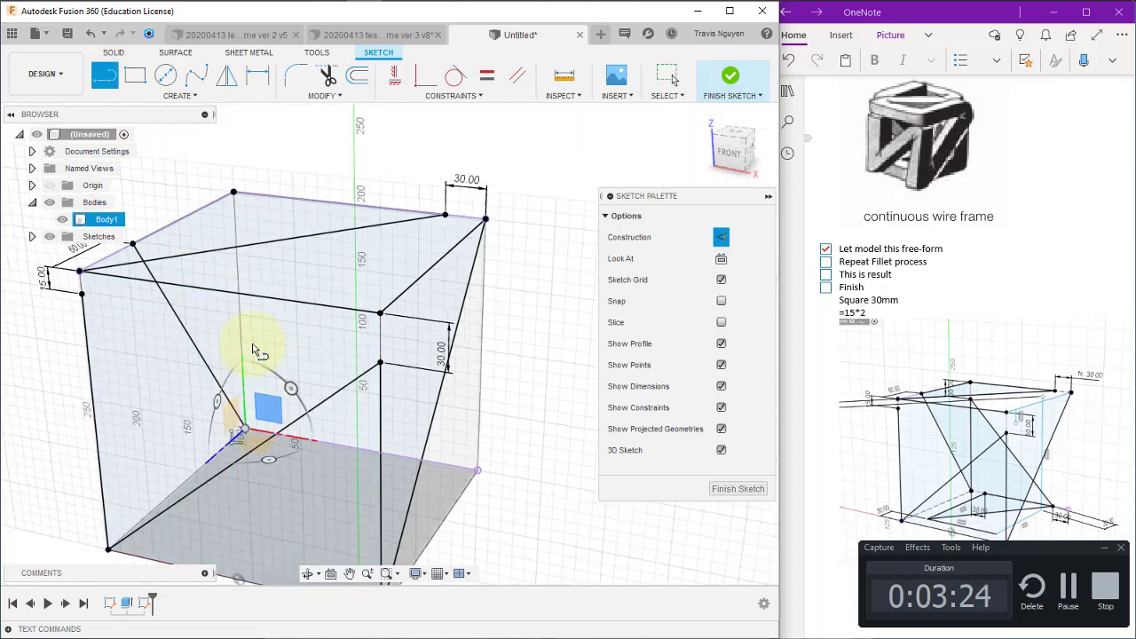
click(236, 230)
key(Escape)
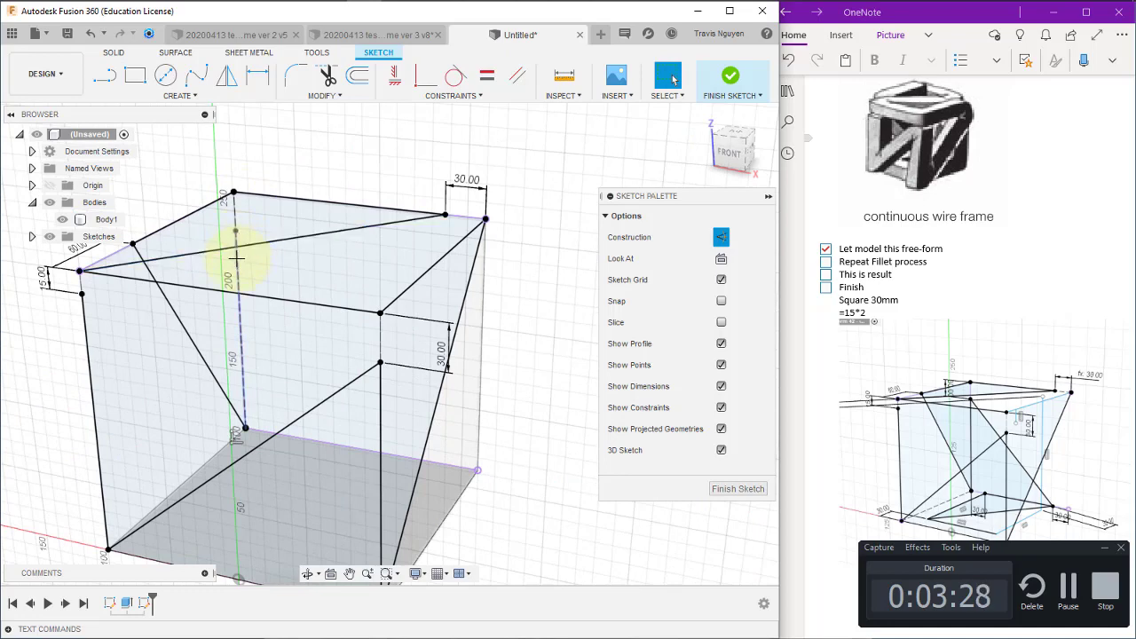
click(720, 237)
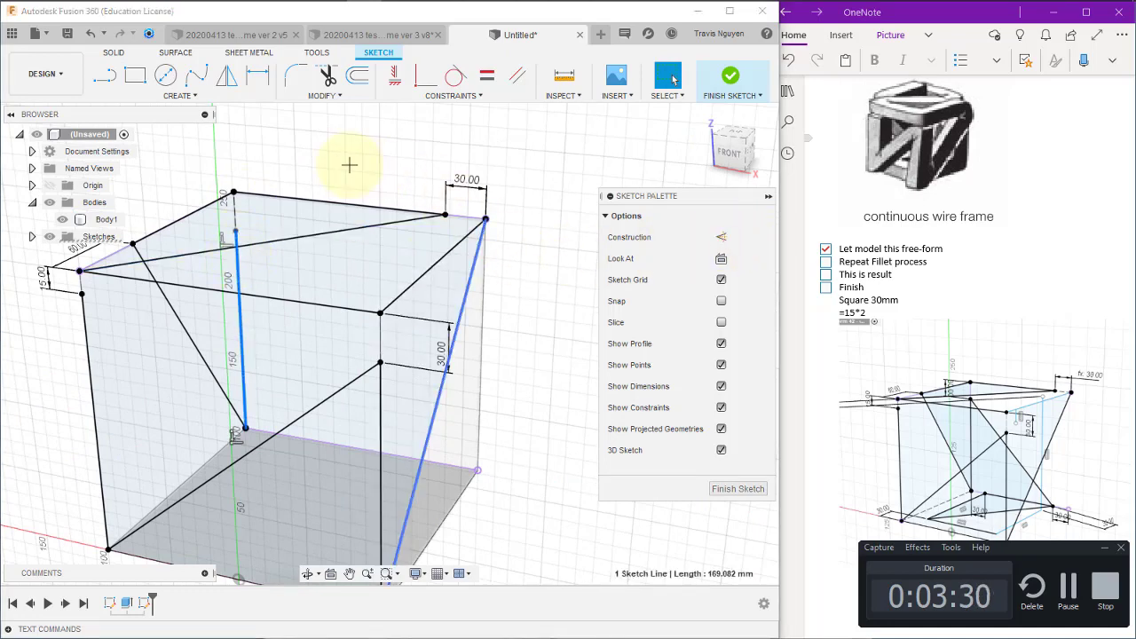
key(l)
Dimension the vertical line's top end 30 mm from the cube's top corner
key(Escape)
click(304, 163)
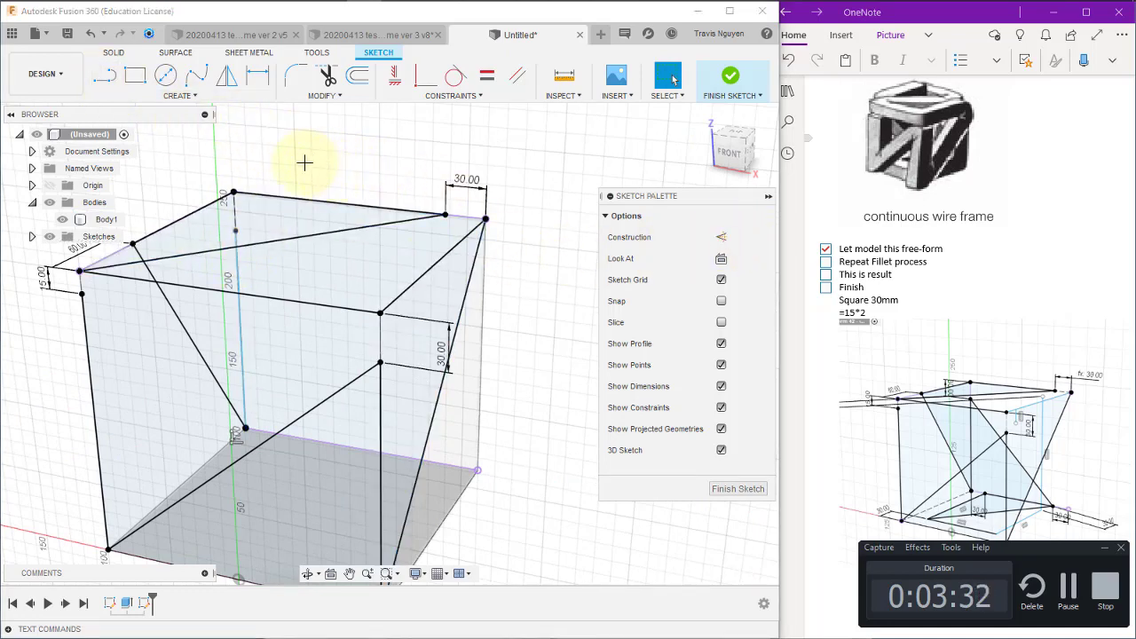
key(d)
click(234, 192)
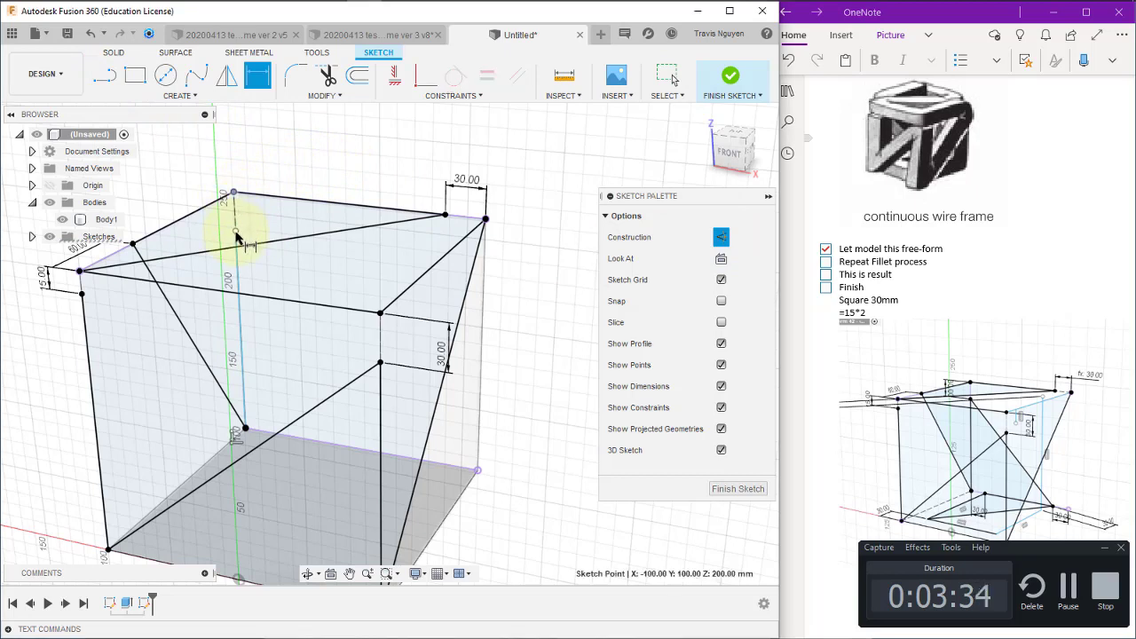
click(235, 230)
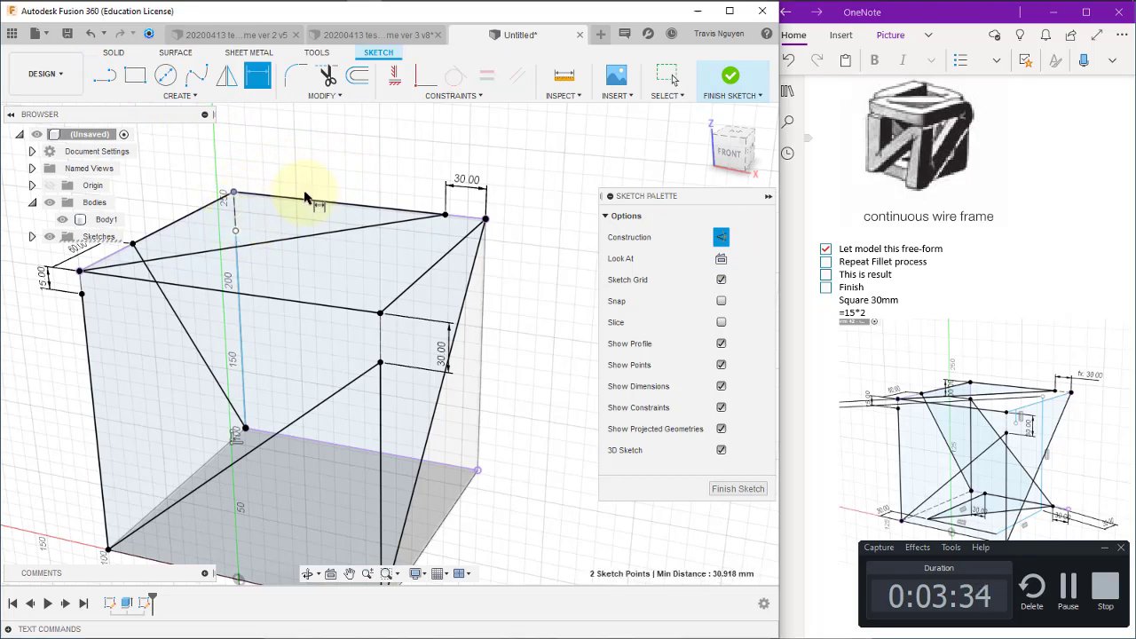
click(175, 195)
text(30)
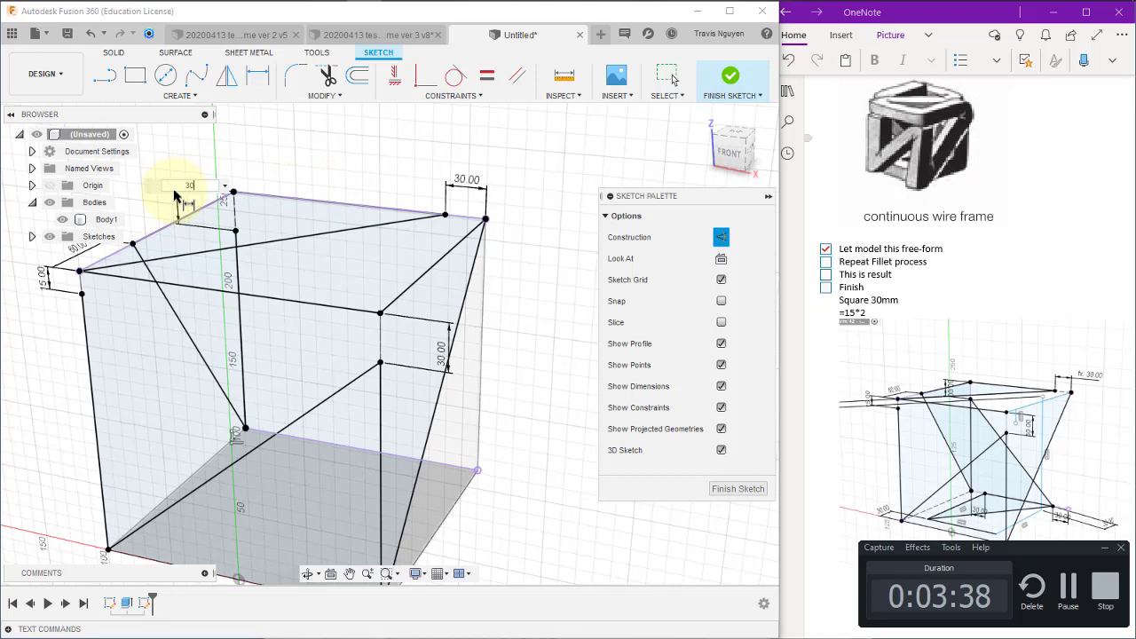
key(Return)
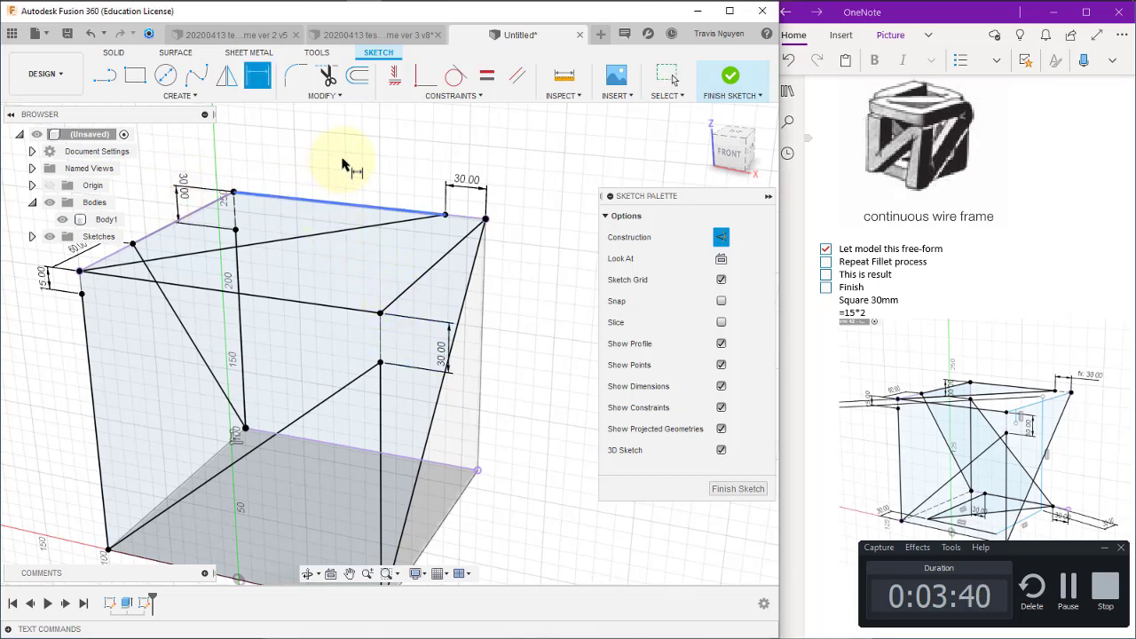
Draw a diagonal from the vertical line's top to the bottom edge as a regular sketch line
key(l)
click(235, 230)
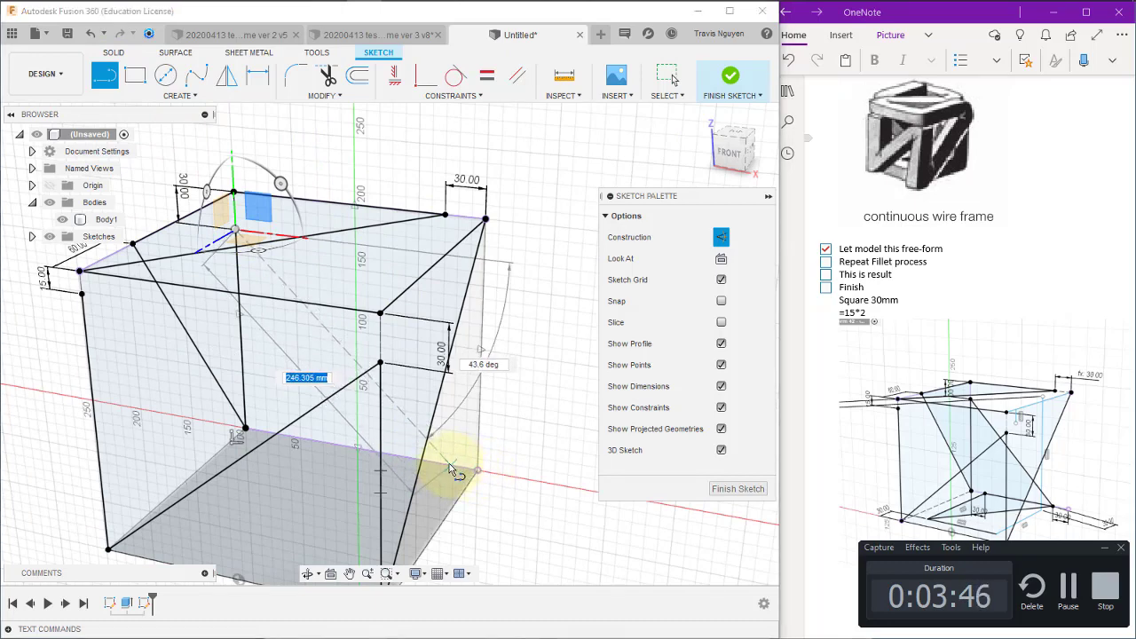
click(448, 464)
key(Escape)
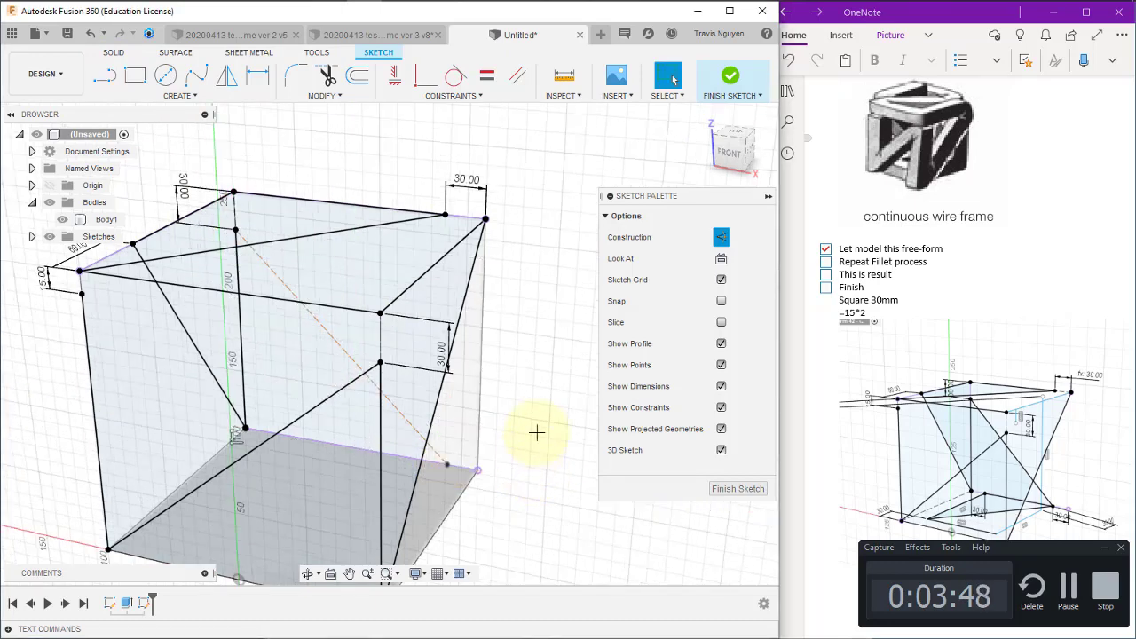
click(340, 346)
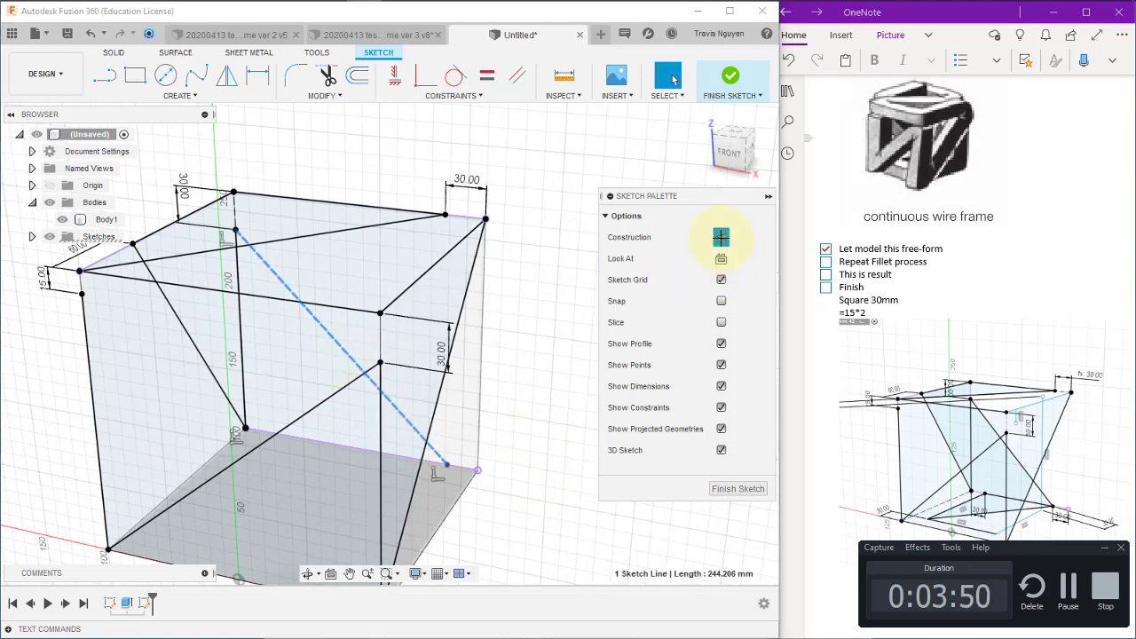
click(721, 237)
click(500, 462)
Dimension the diagonal's lower end 30 mm from the bottom corner
key(d)
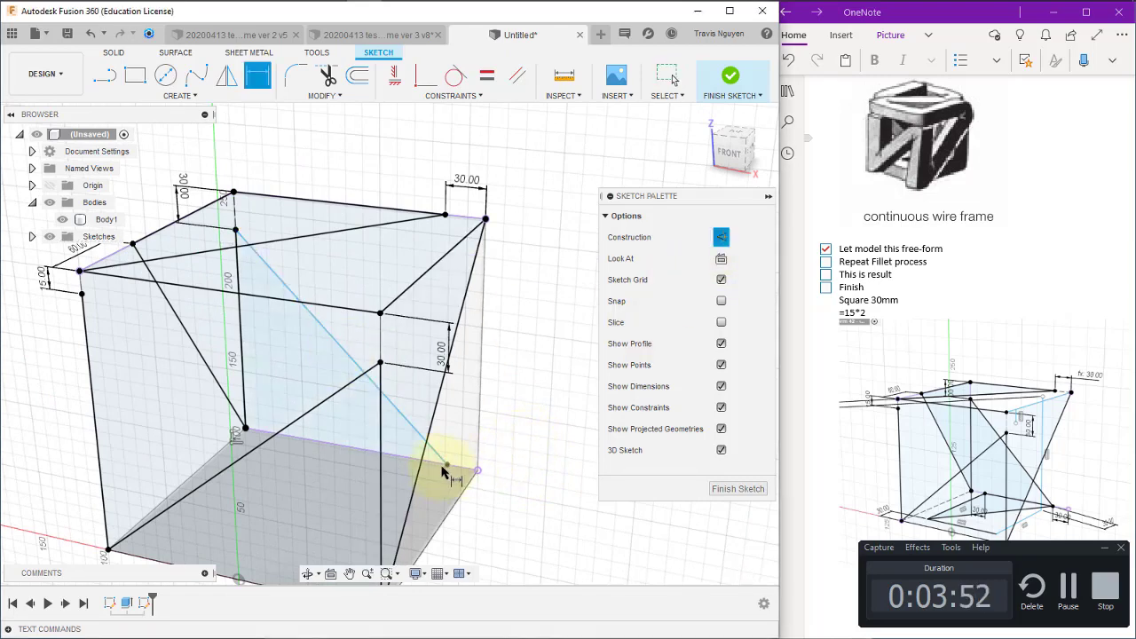
click(447, 465)
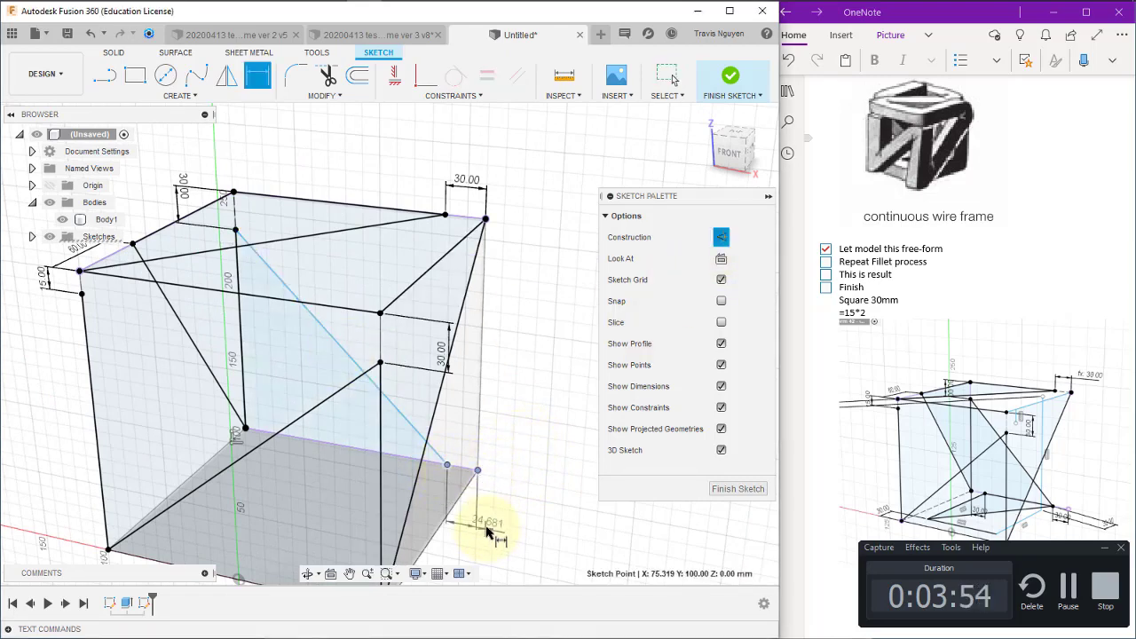
click(485, 535)
text(3)
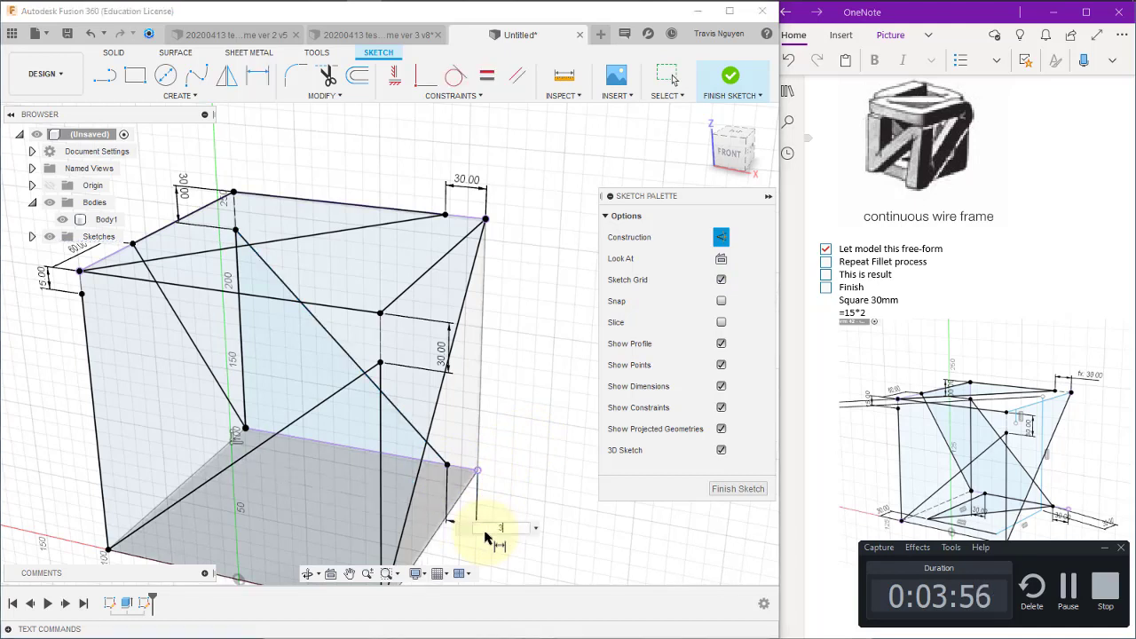
text(0)
key(Return)
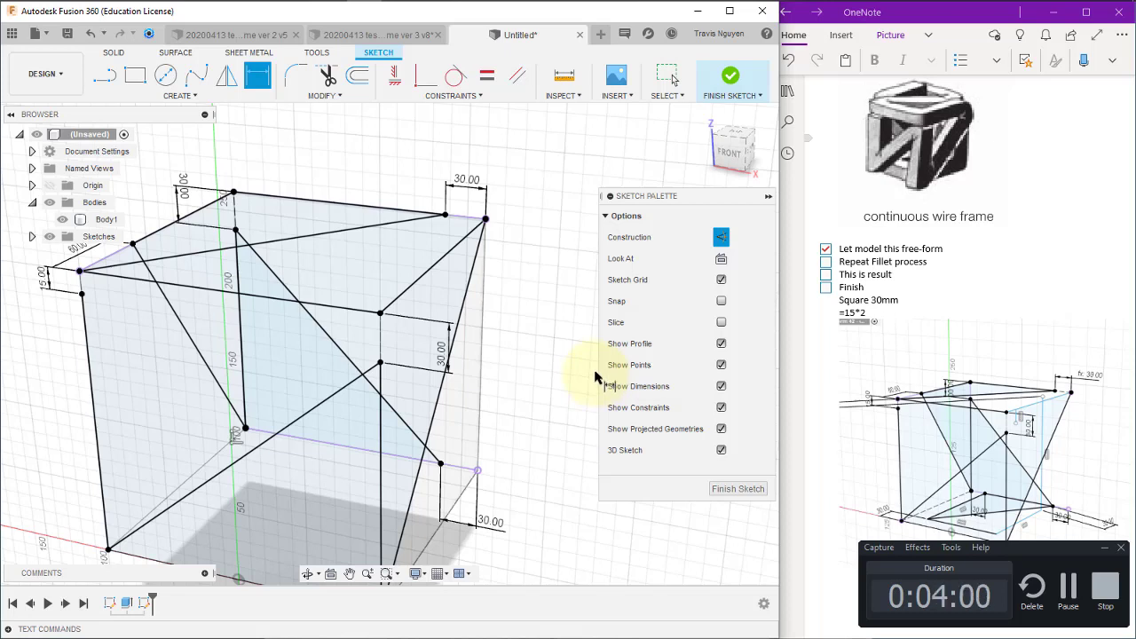
Draw lines from the bottom-edge point to the inner vertex and on to a new point
key(Escape)
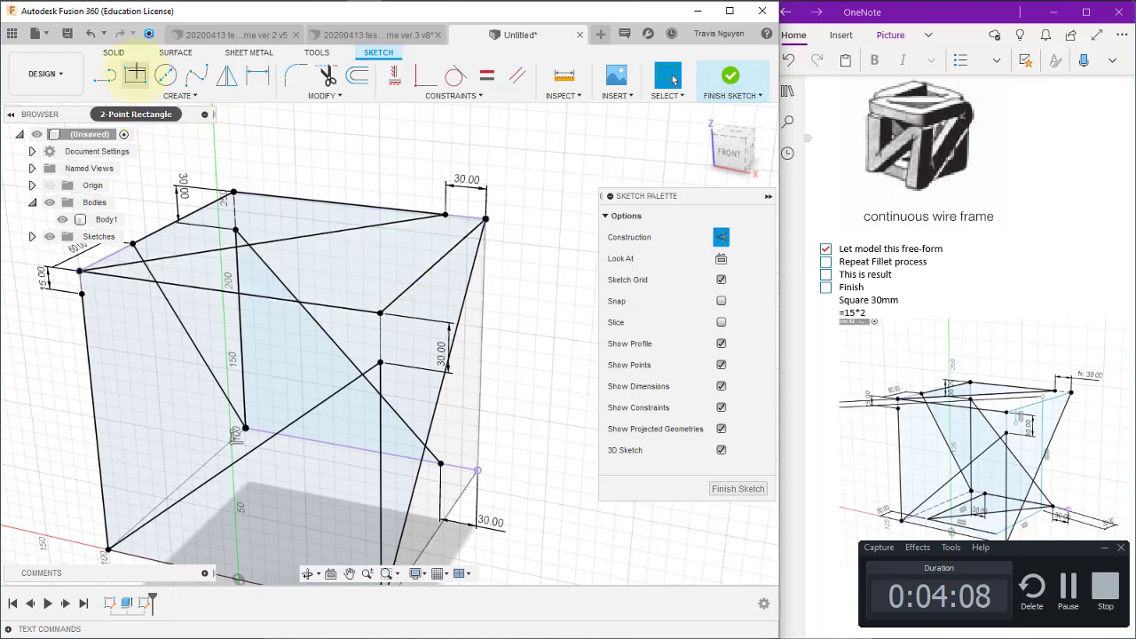
click(104, 76)
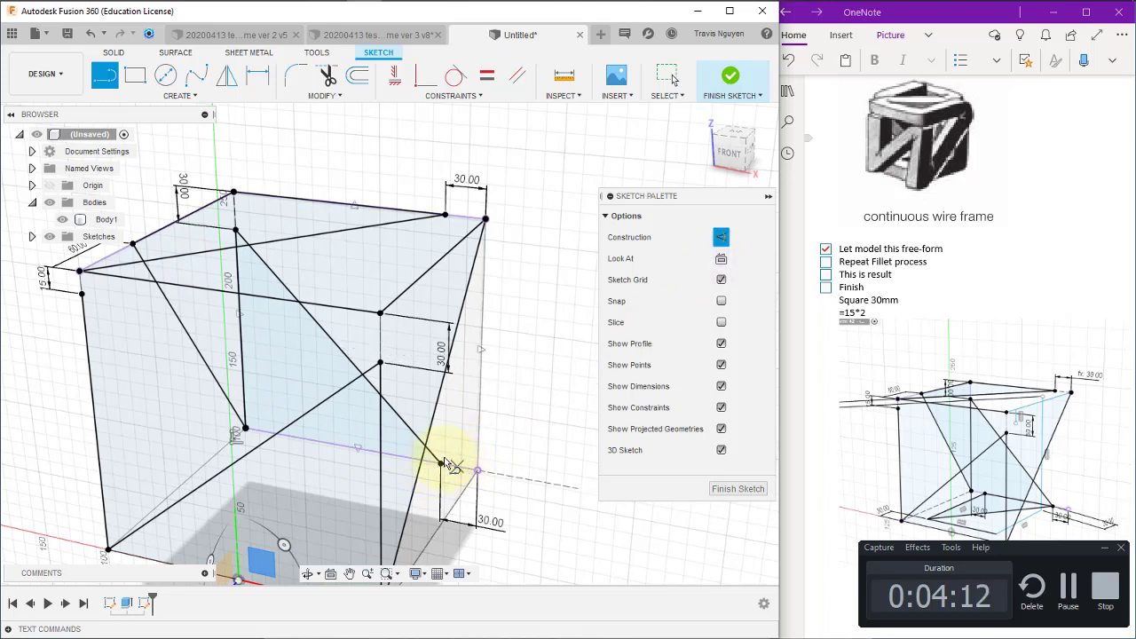
click(440, 463)
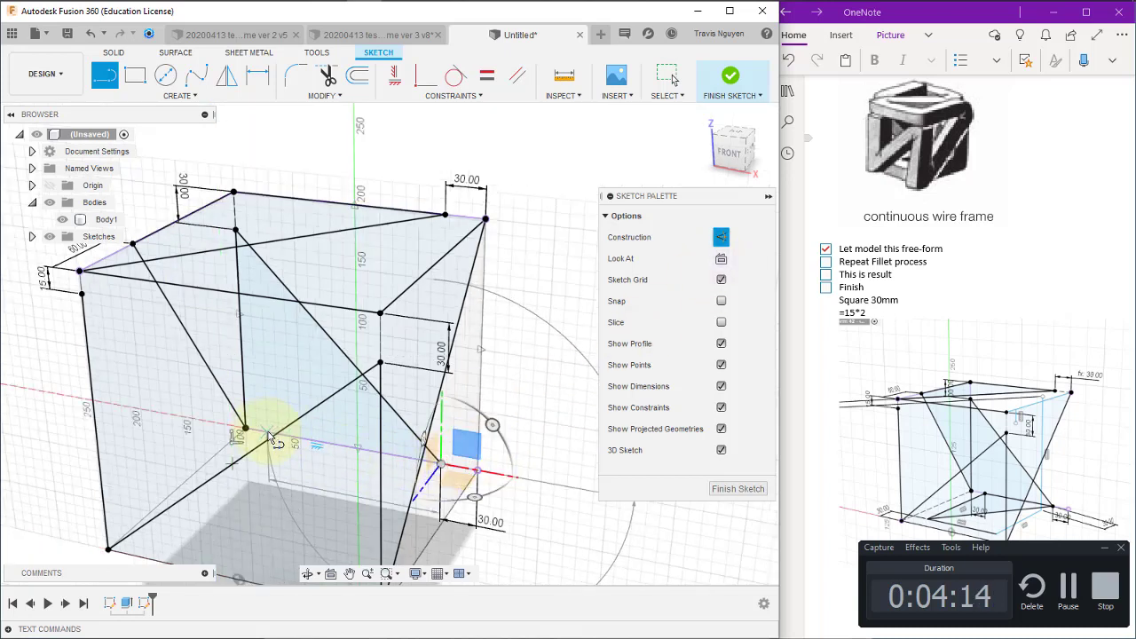
click(269, 440)
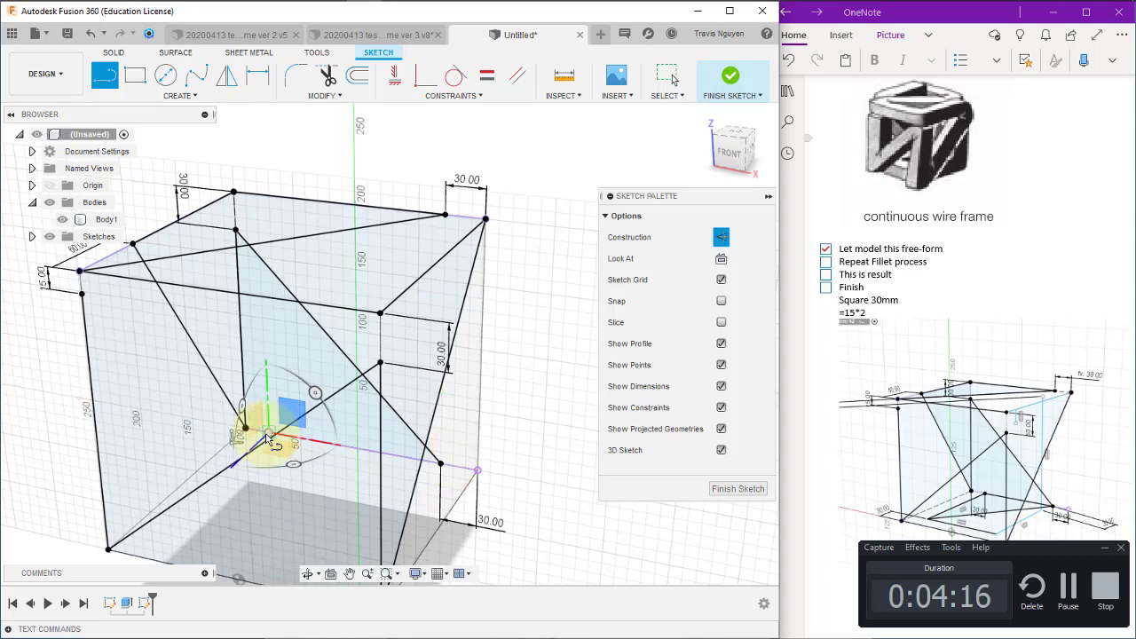
click(161, 535)
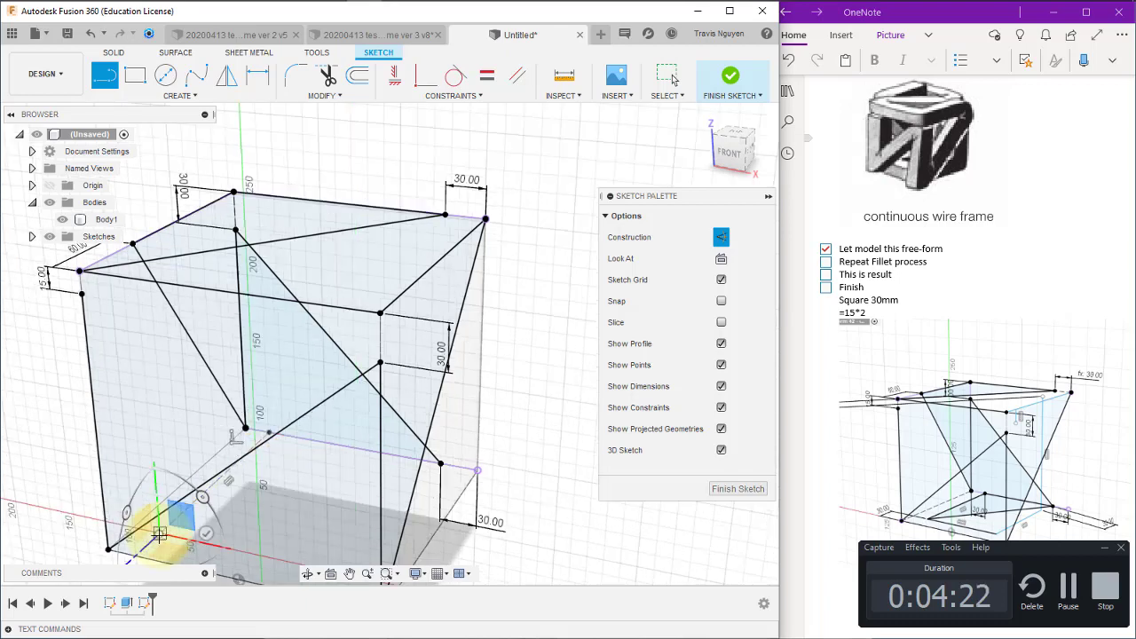
key(Escape)
Dimension the distance between the new points to 30 mm
click(241, 380)
key(d)
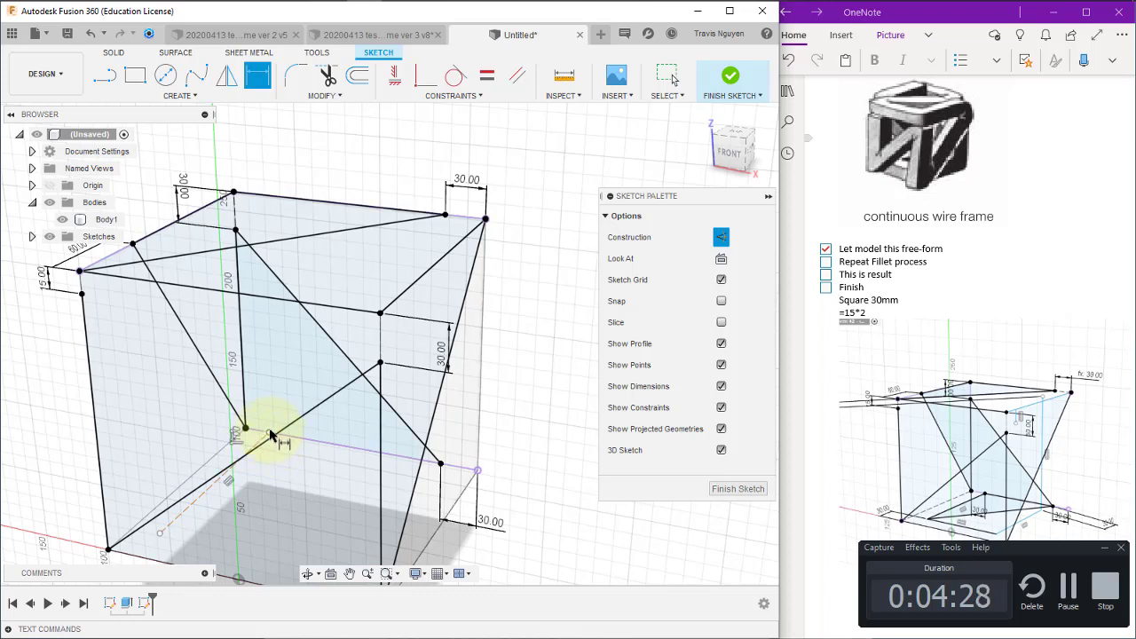
click(226, 441)
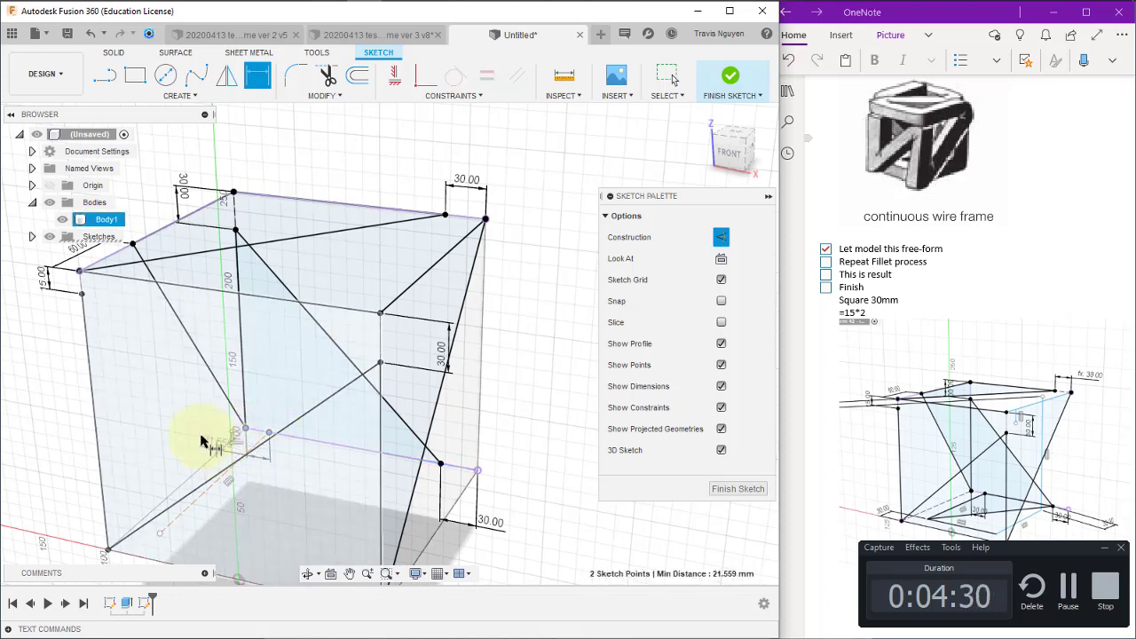
click(176, 432)
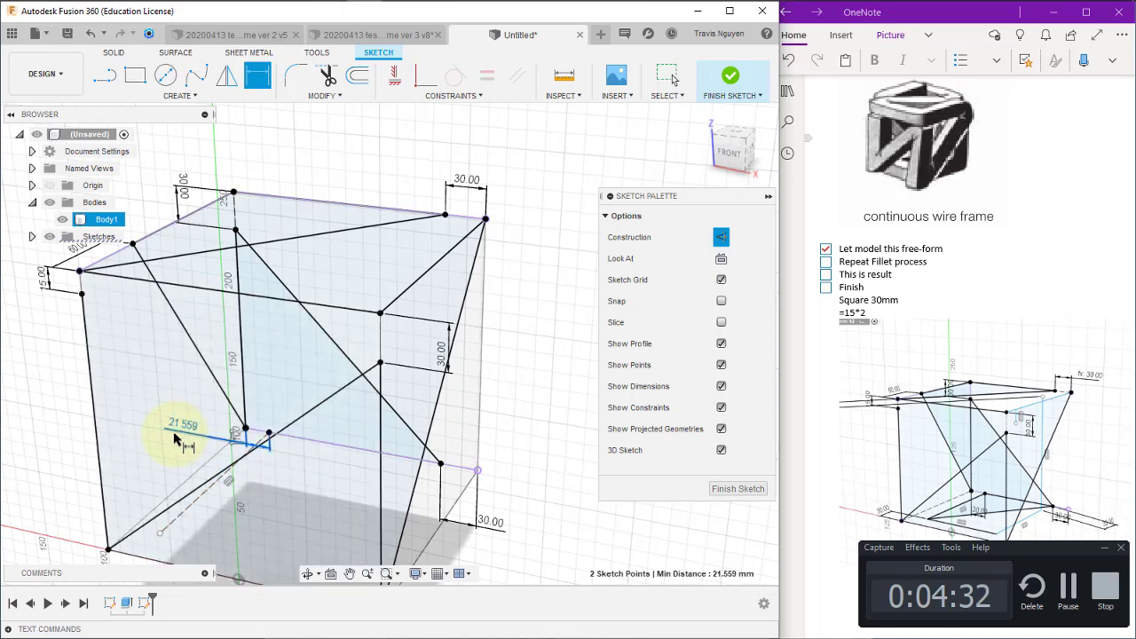
text(30)
key(Return)
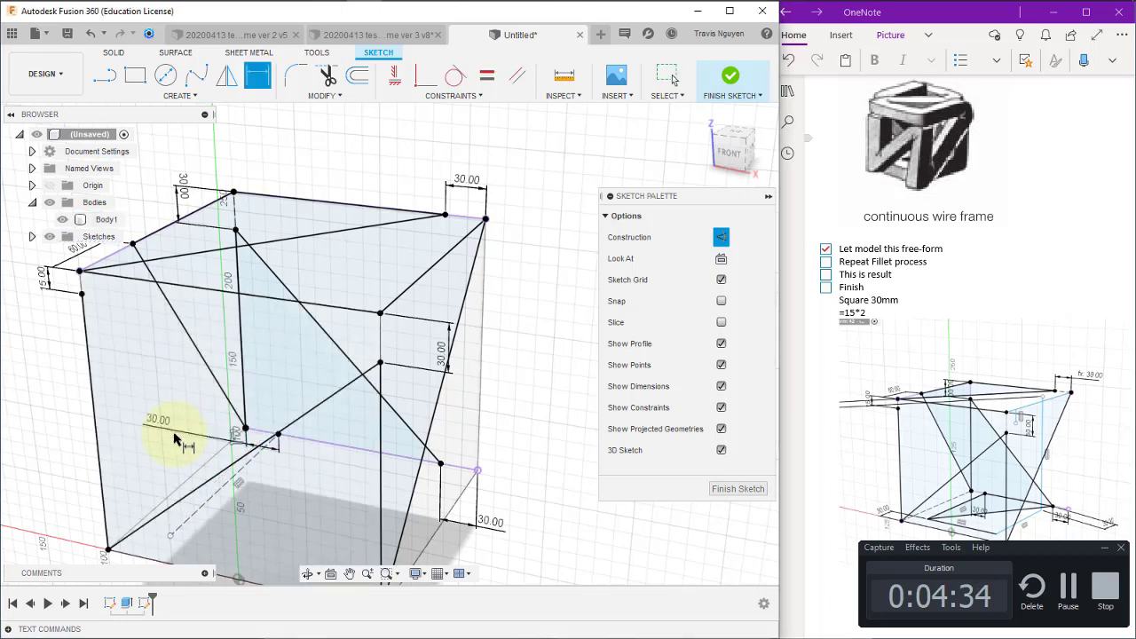
Dimension the new end point 30 mm from the bottom edge near the bottom-left corner
middle_drag(332, 528, 325, 449)
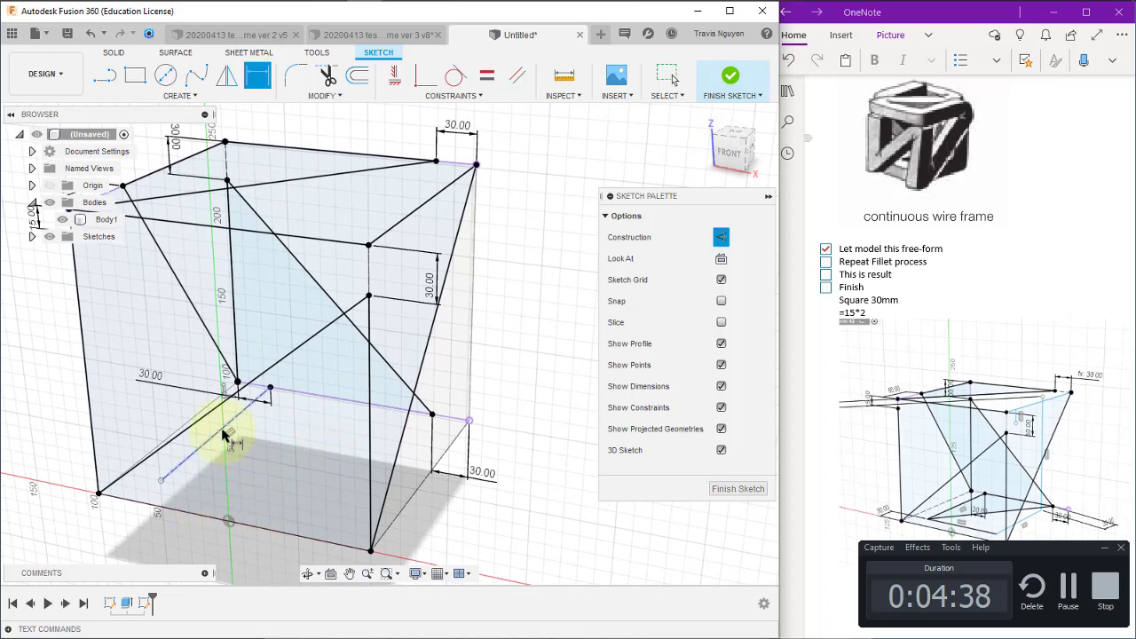
click(131, 502)
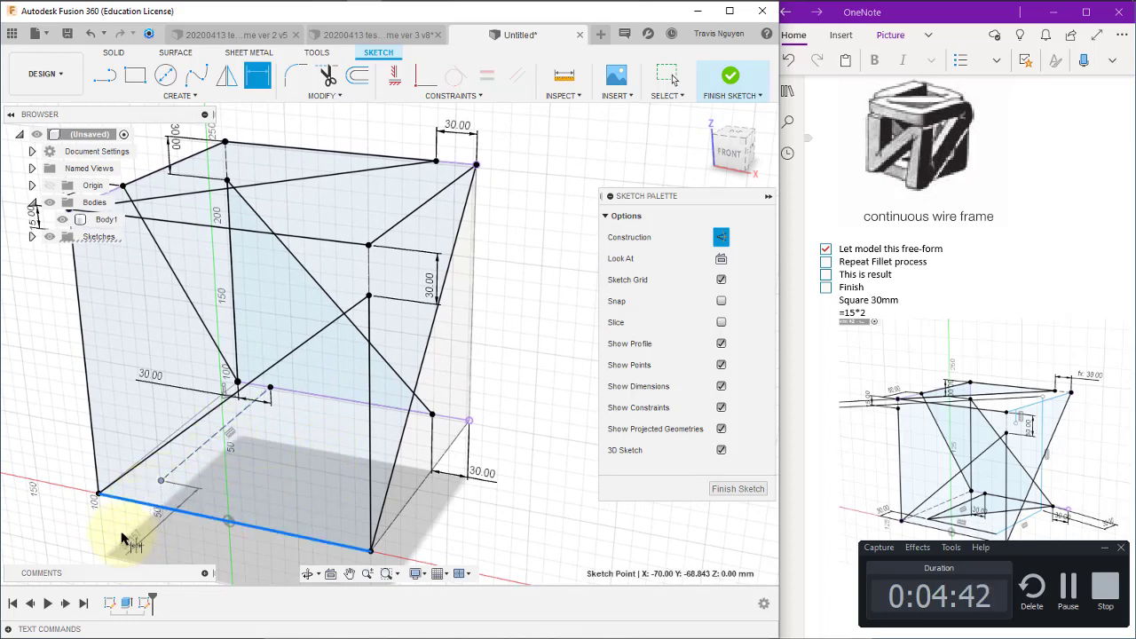
click(116, 537)
text(3)
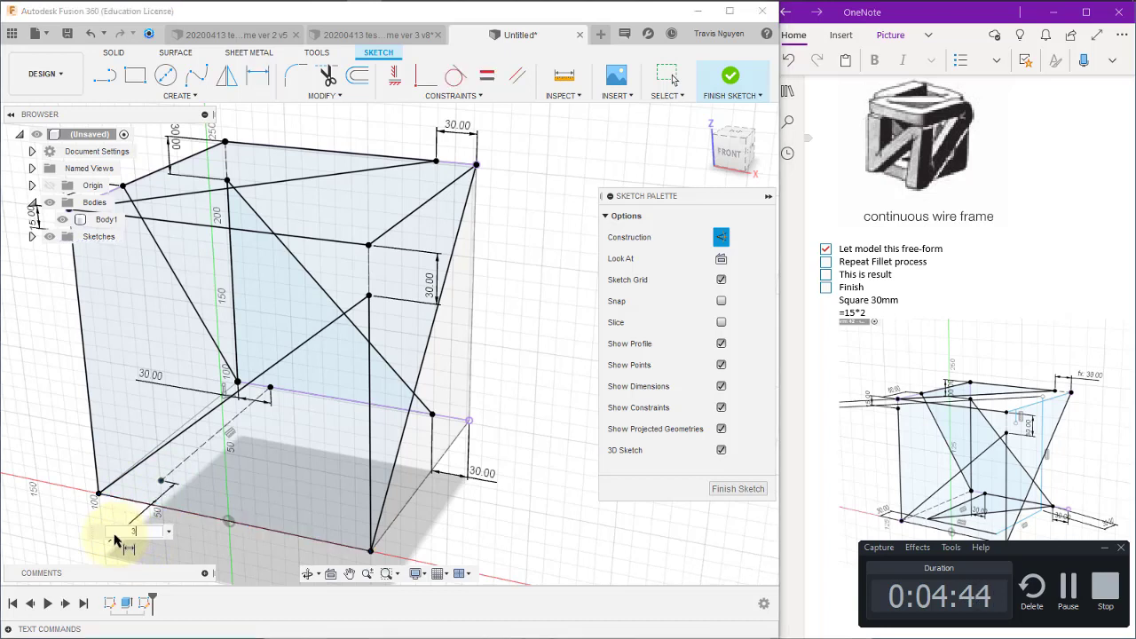
text(0)
key(Return)
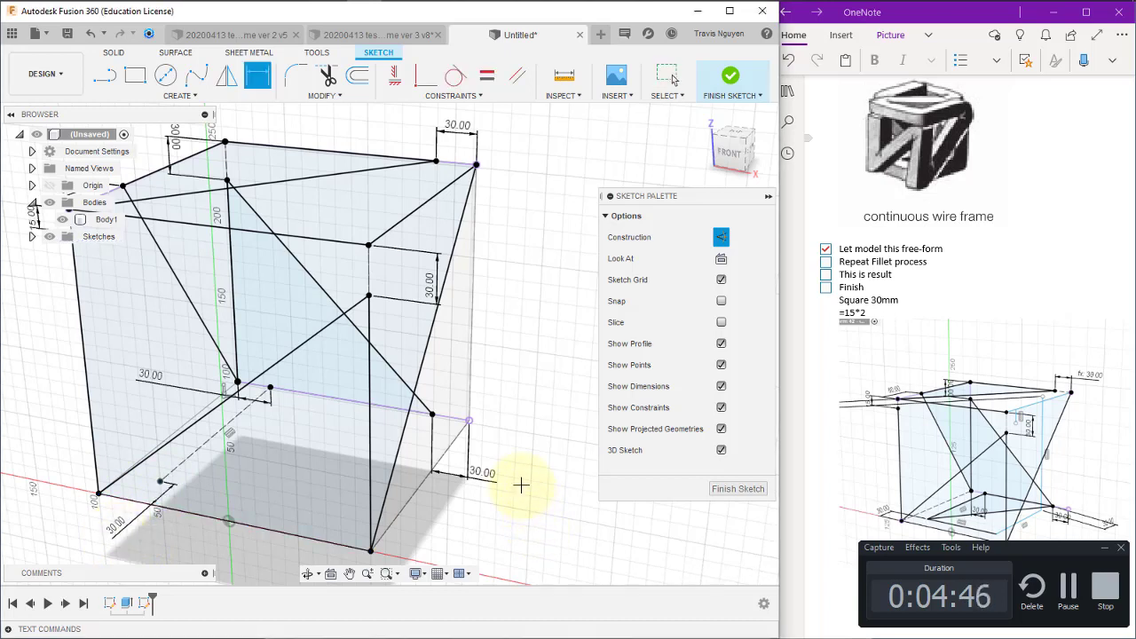
key(Escape)
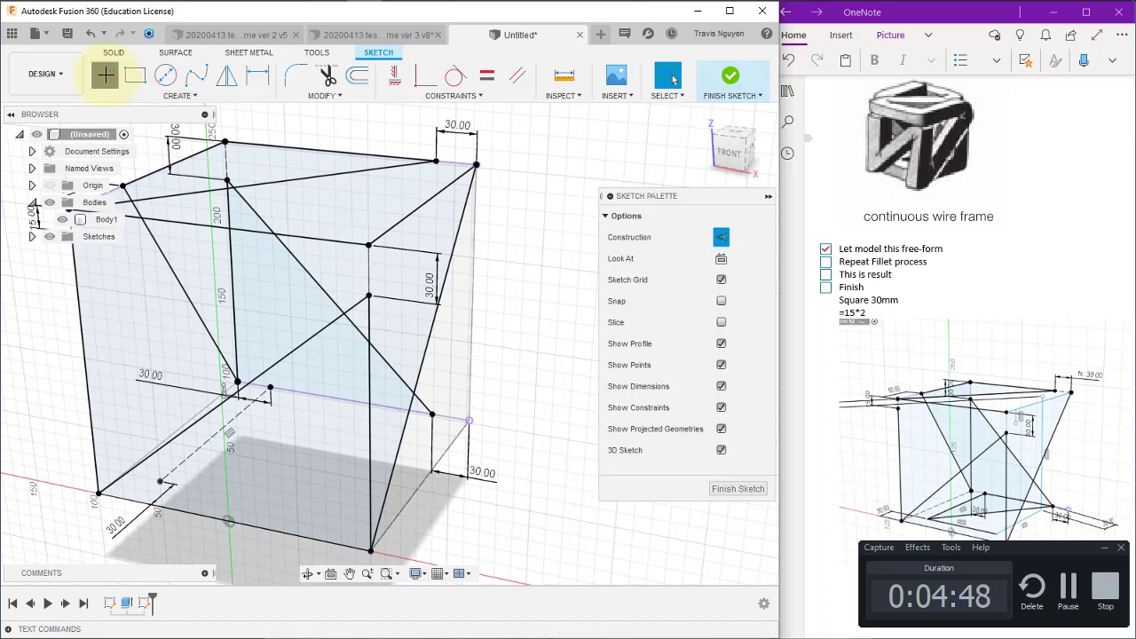
click(105, 75)
click(430, 414)
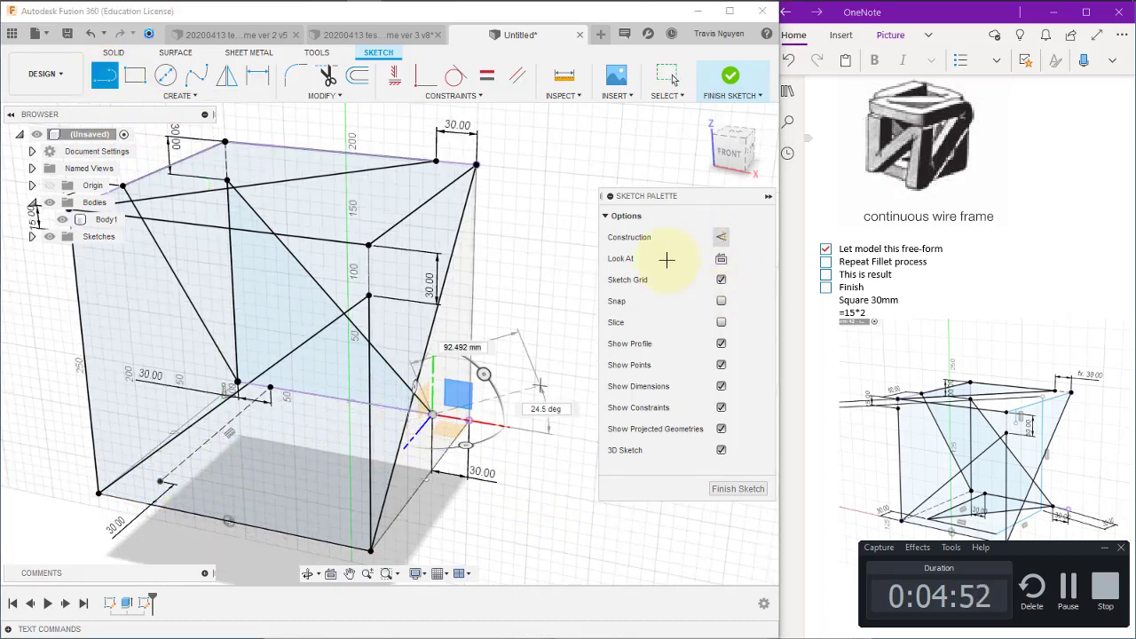
click(721, 237)
click(160, 483)
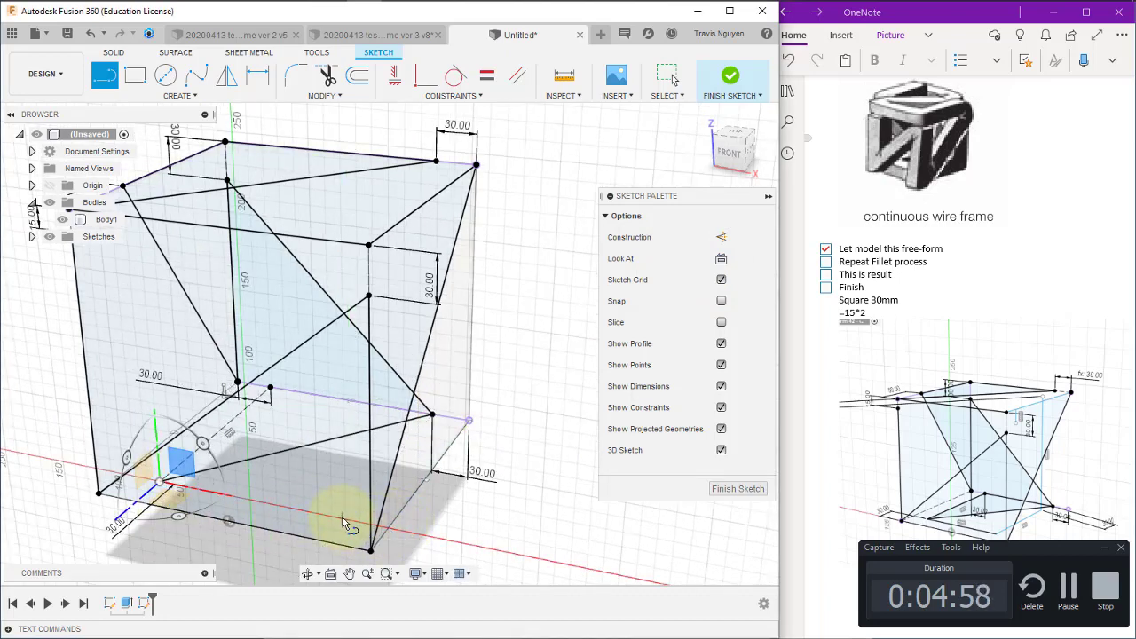
key(Escape)
key(Escape)
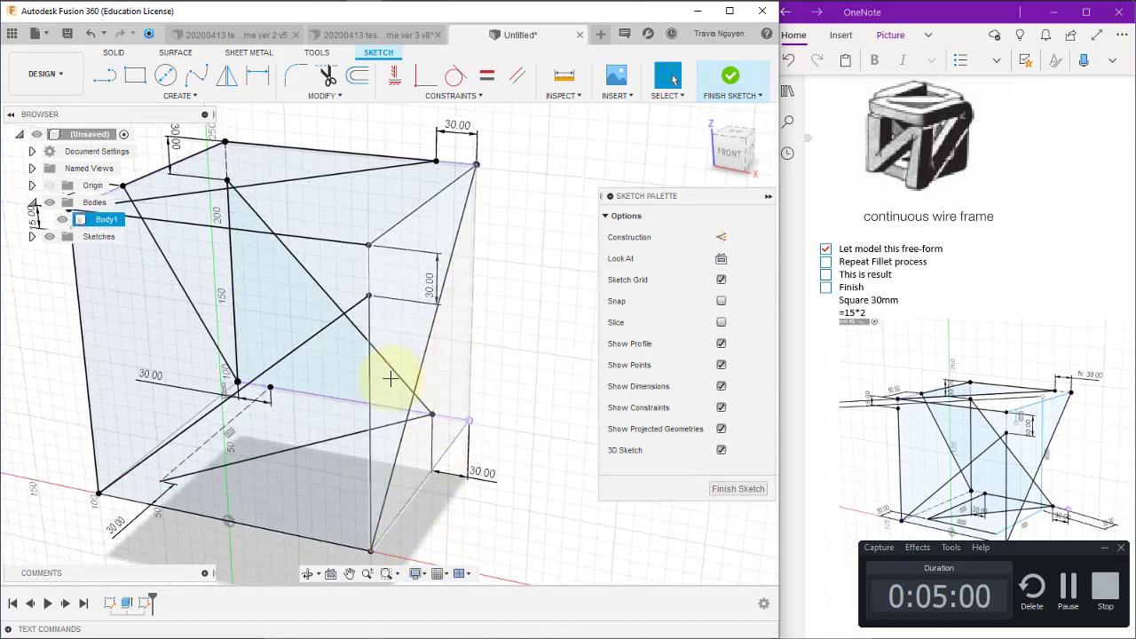
click(165, 182)
key(Delete)
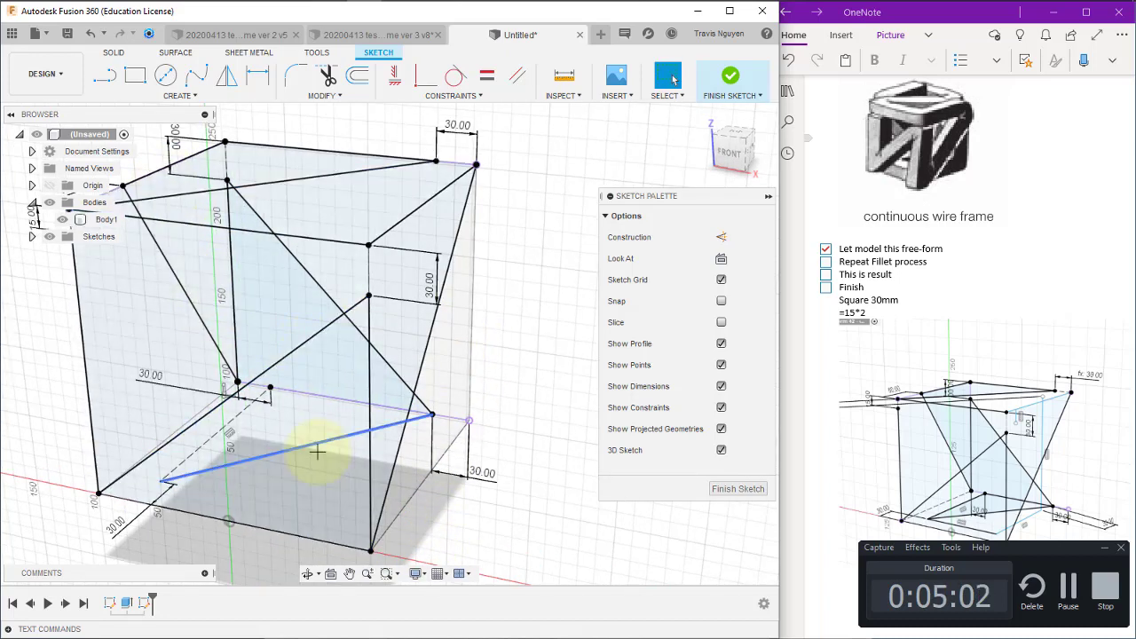
click(104, 78)
click(291, 451)
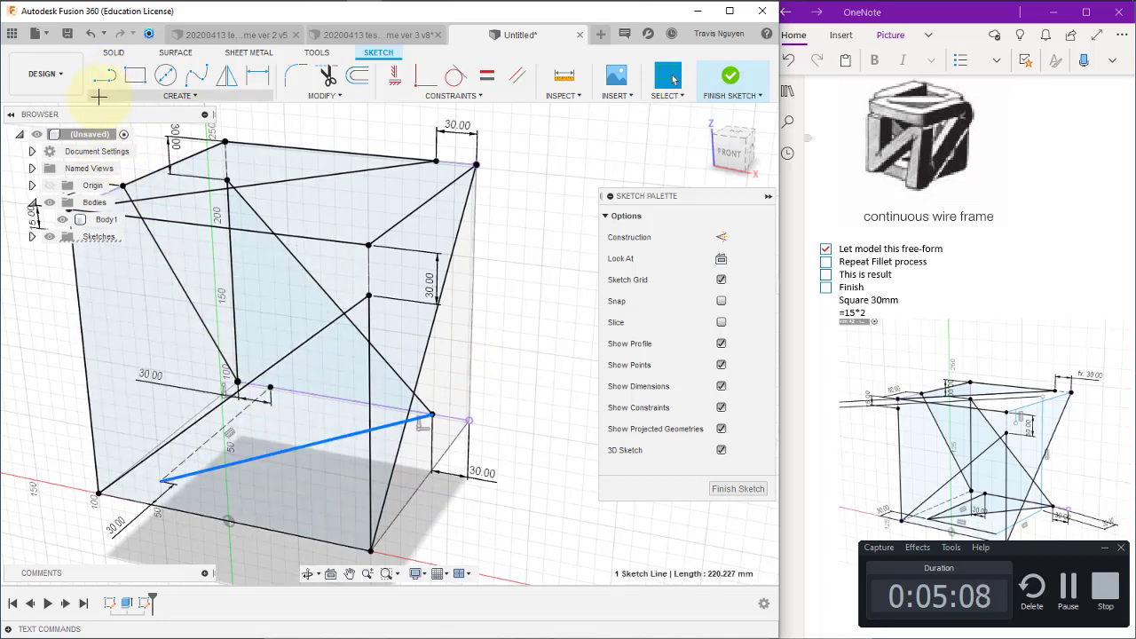
key(Delete)
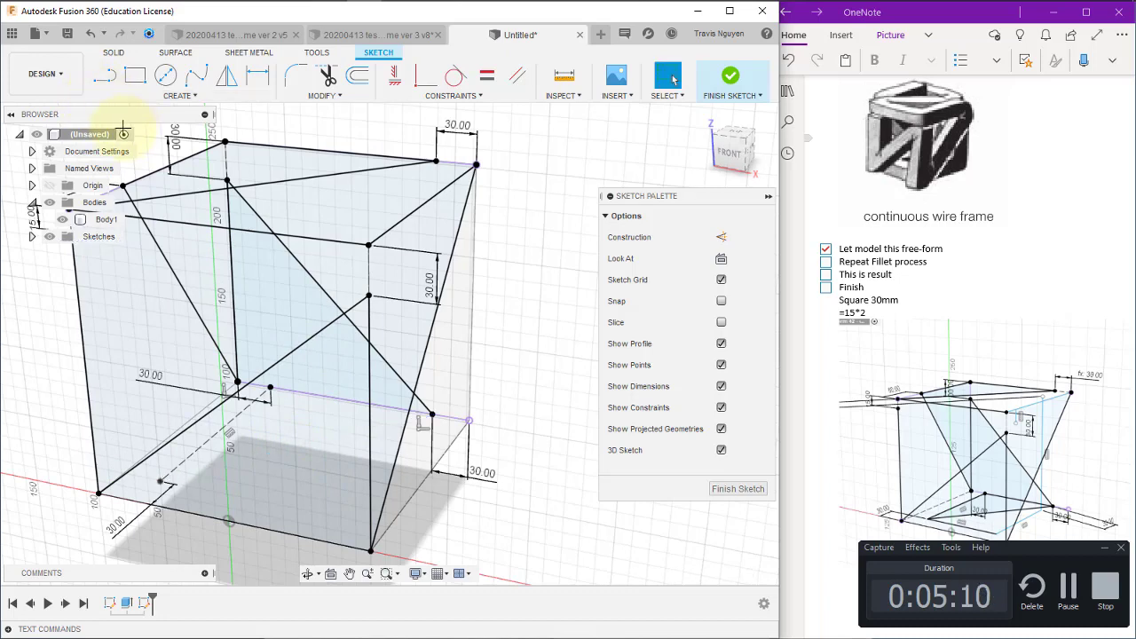
Sketch a two-segment wire and place its new end point 30 mm from the lower-right diagonal edge
click(105, 78)
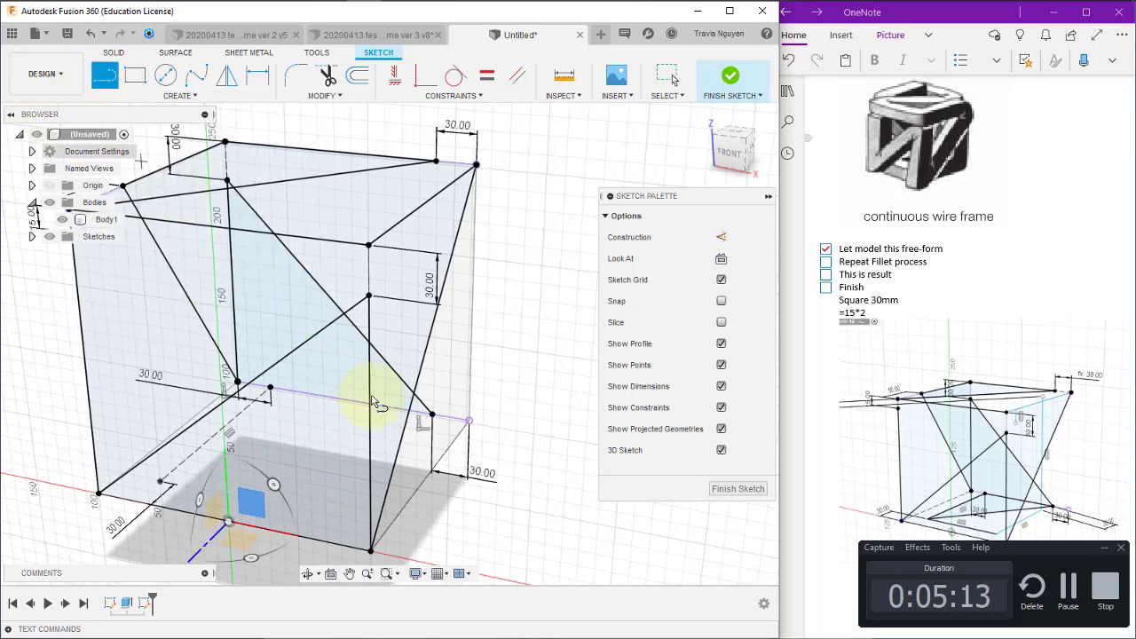
click(432, 415)
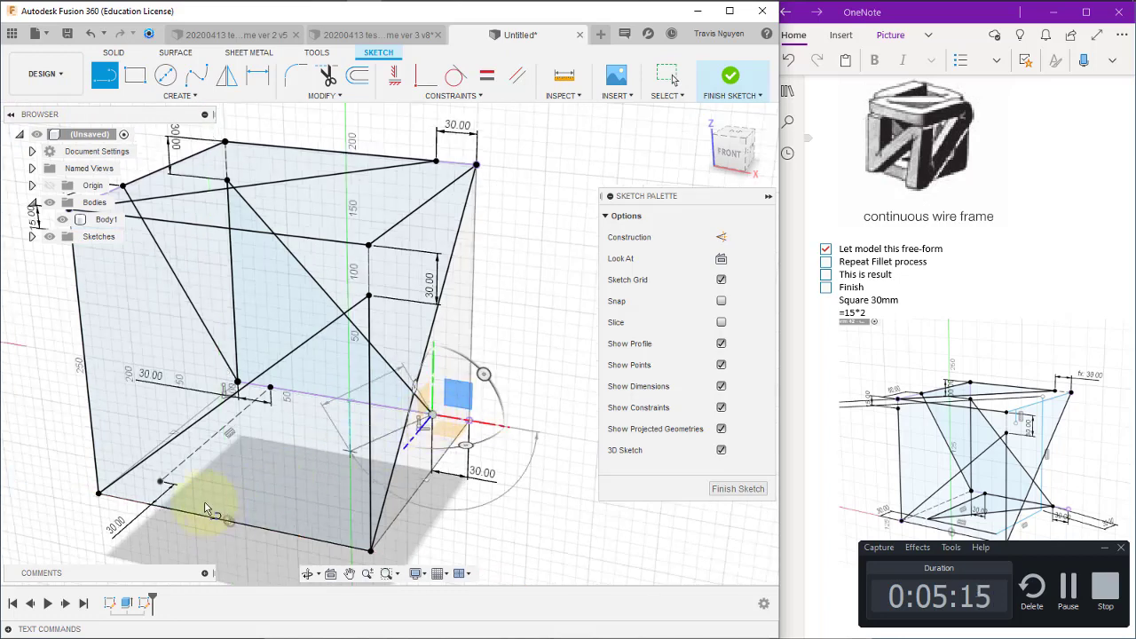
click(159, 482)
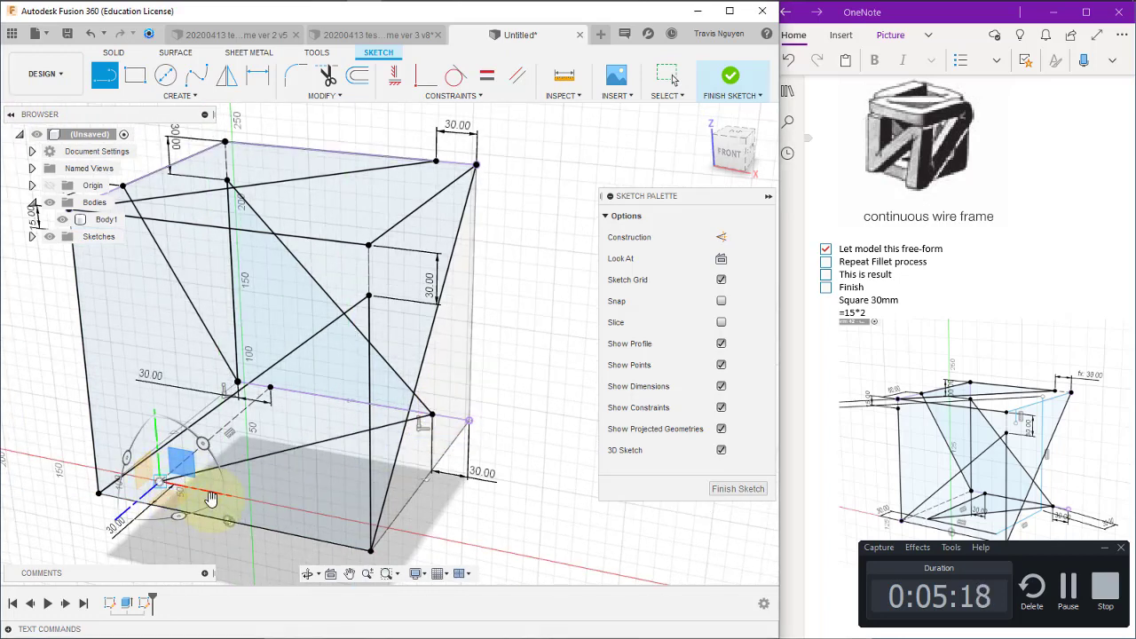
click(315, 512)
key(Escape)
key(d)
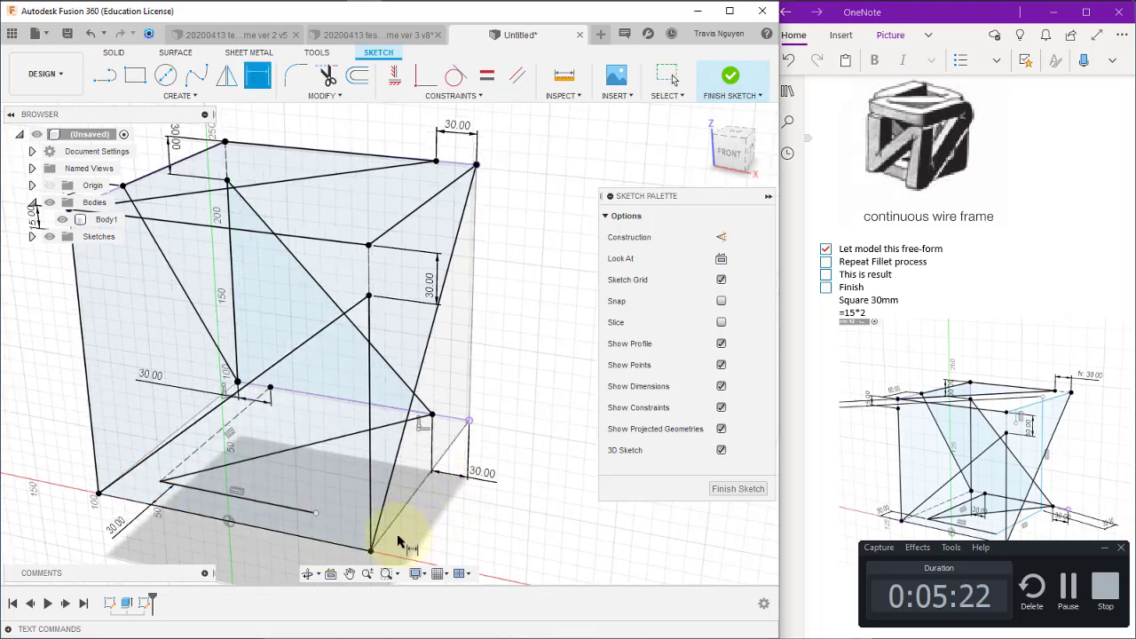
click(372, 524)
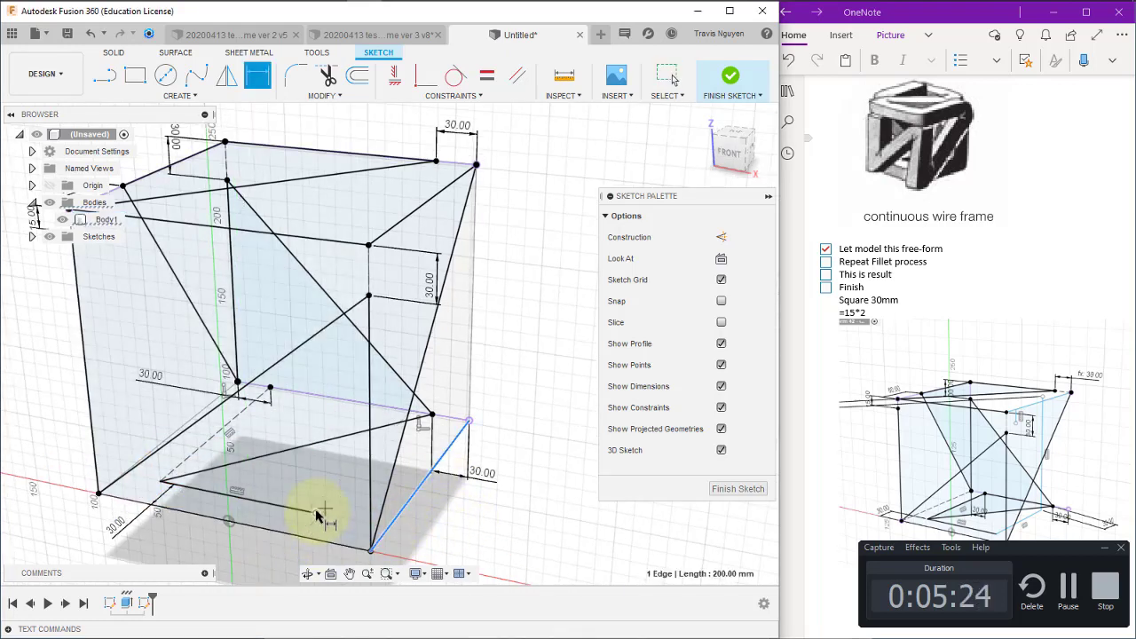
click(315, 514)
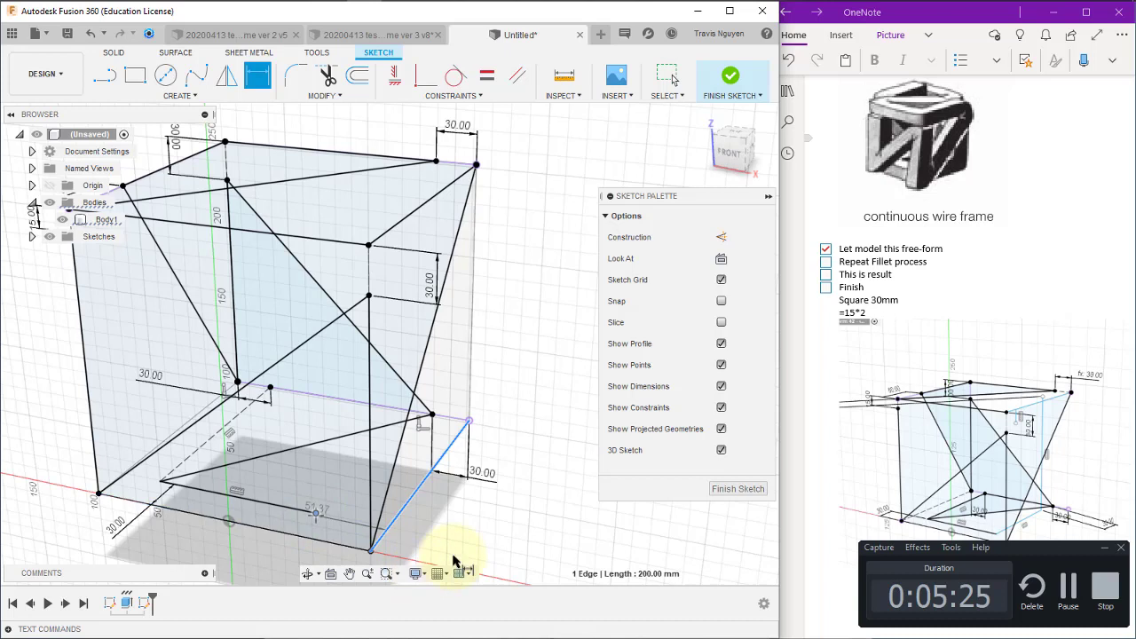
click(302, 565)
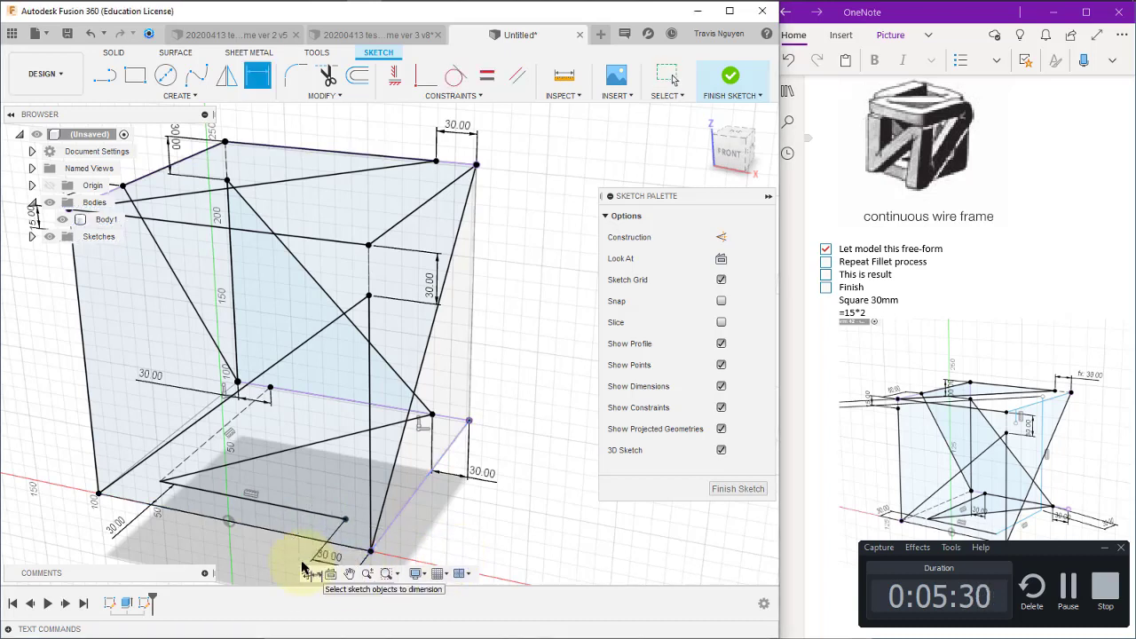
key(Return)
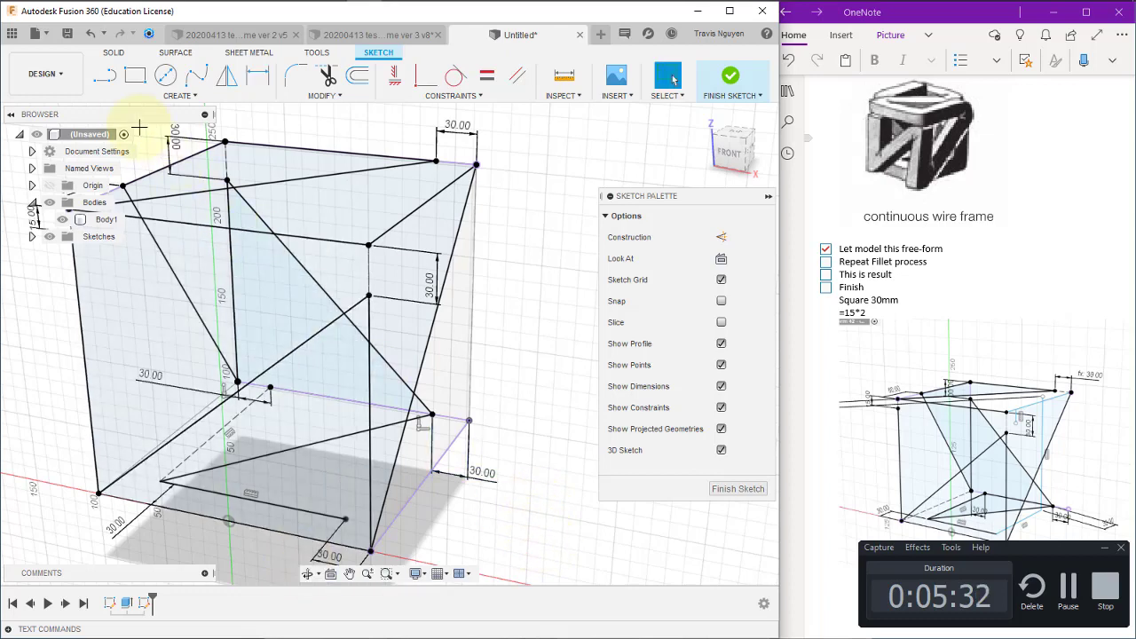
Add a line from the new bottom point and lock another point-to-line distance at 30 mm
click(104, 76)
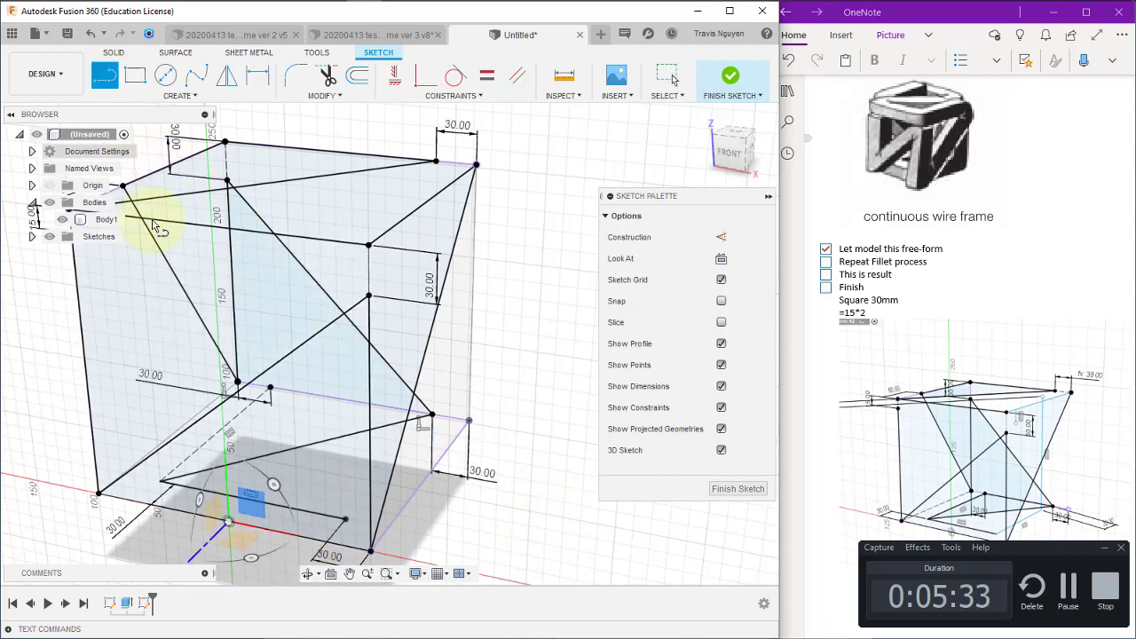
click(346, 521)
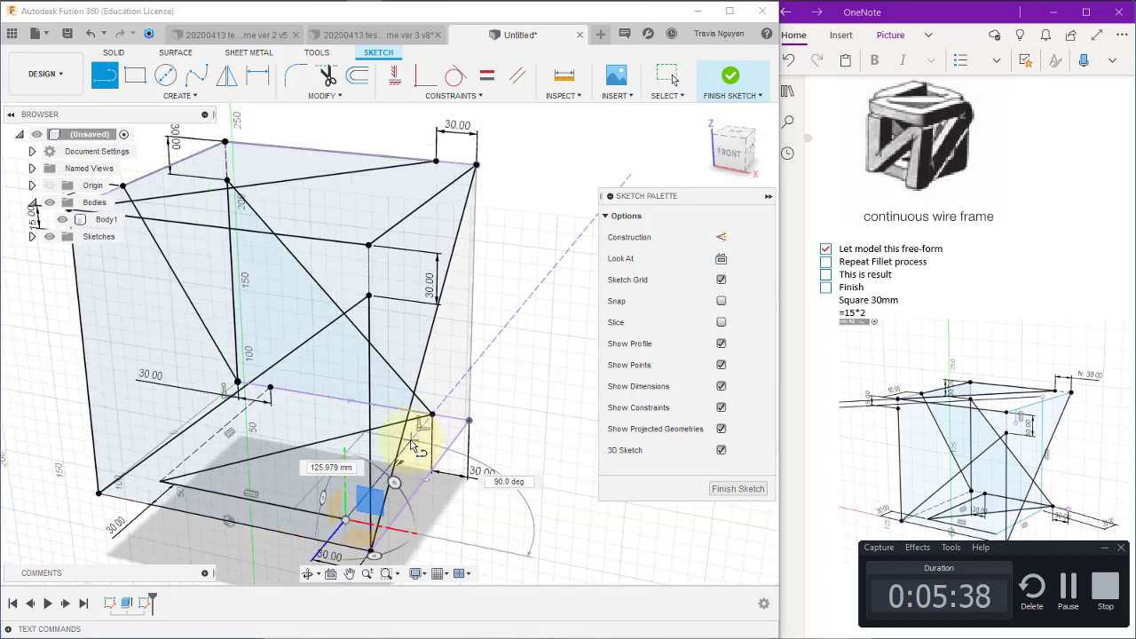
key(Escape)
key(d)
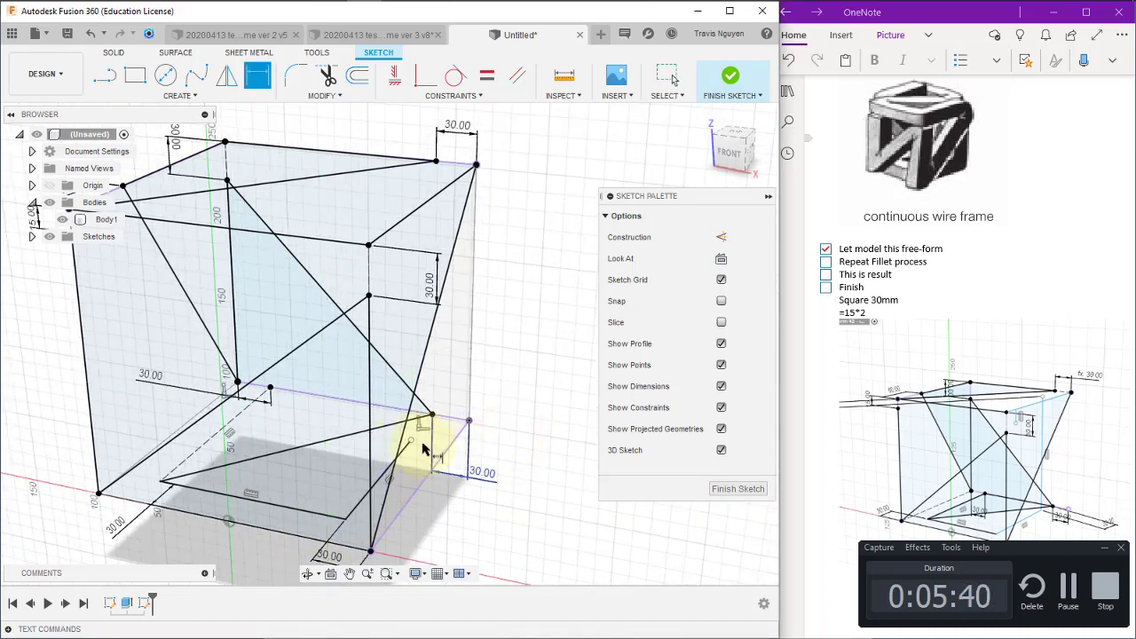
click(450, 422)
click(453, 417)
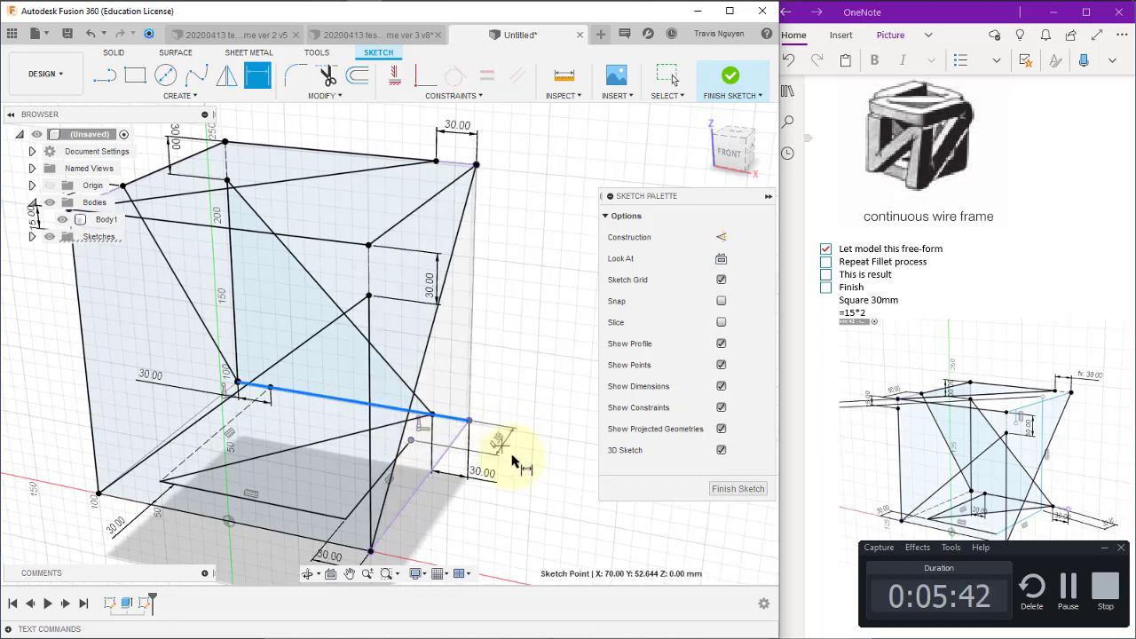
click(510, 457)
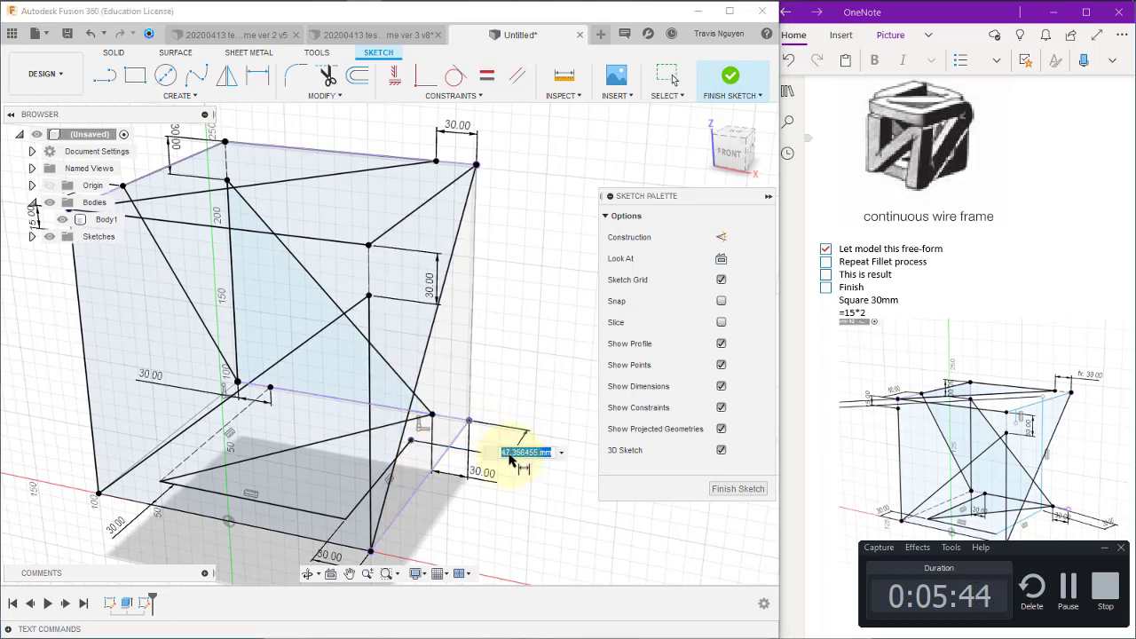
text(30)
key(Return)
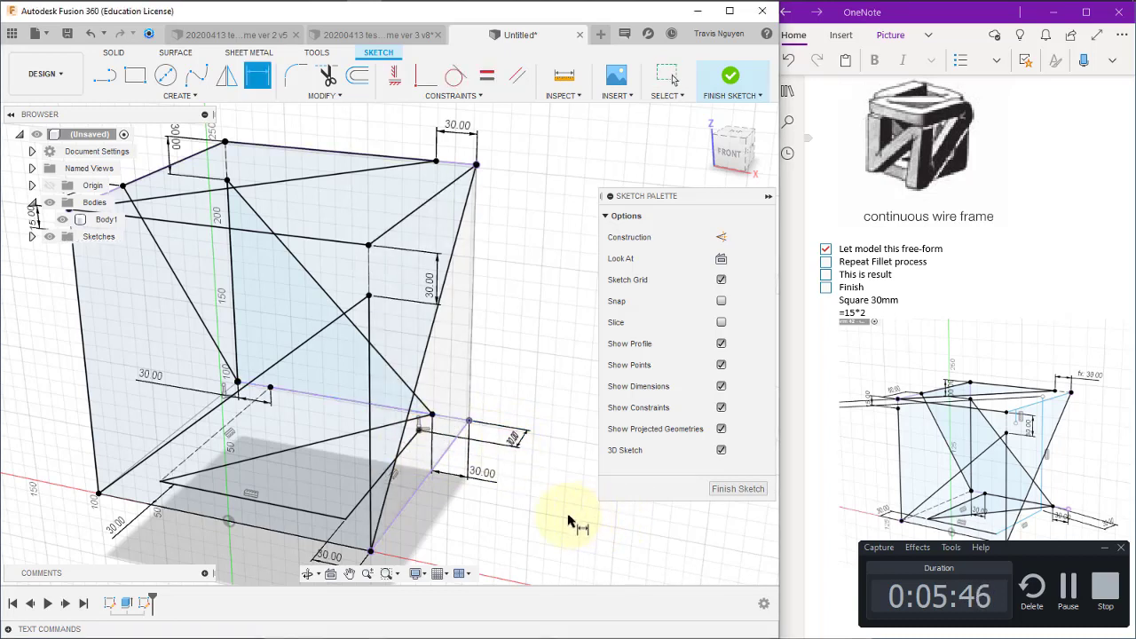
mouse_move(571, 520)
shift+middle_down()
mouse_move(540, 499)
mouse_move(553, 517)
shift+middle_up()
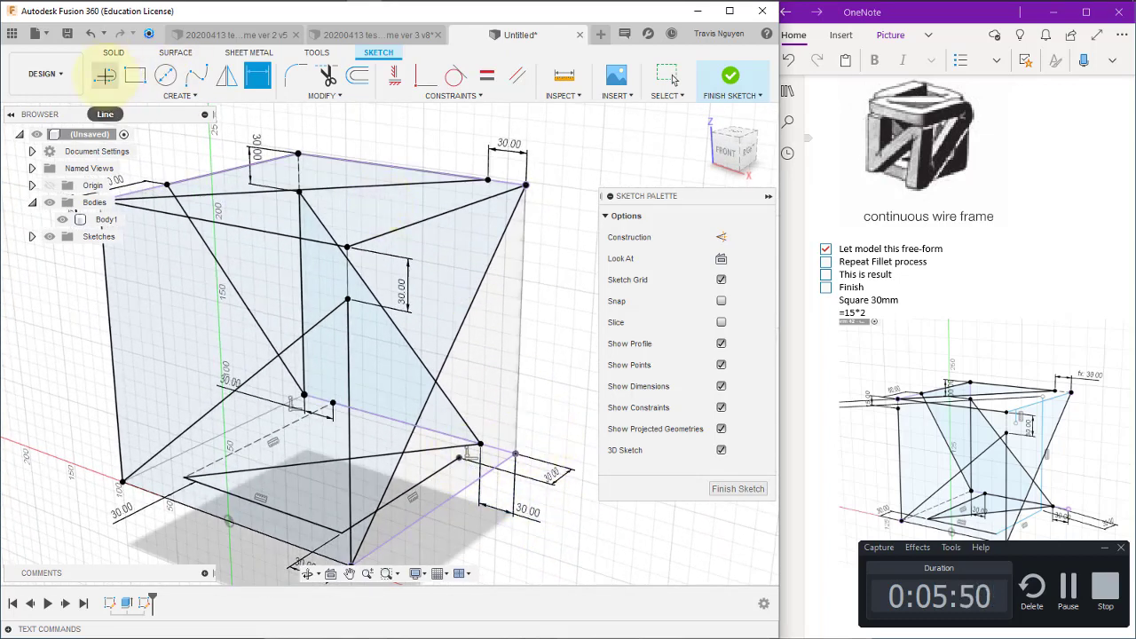
Draw a vertical line up from the cube's lower-right corner and dimension its top 30 mm from the top edge
click(105, 76)
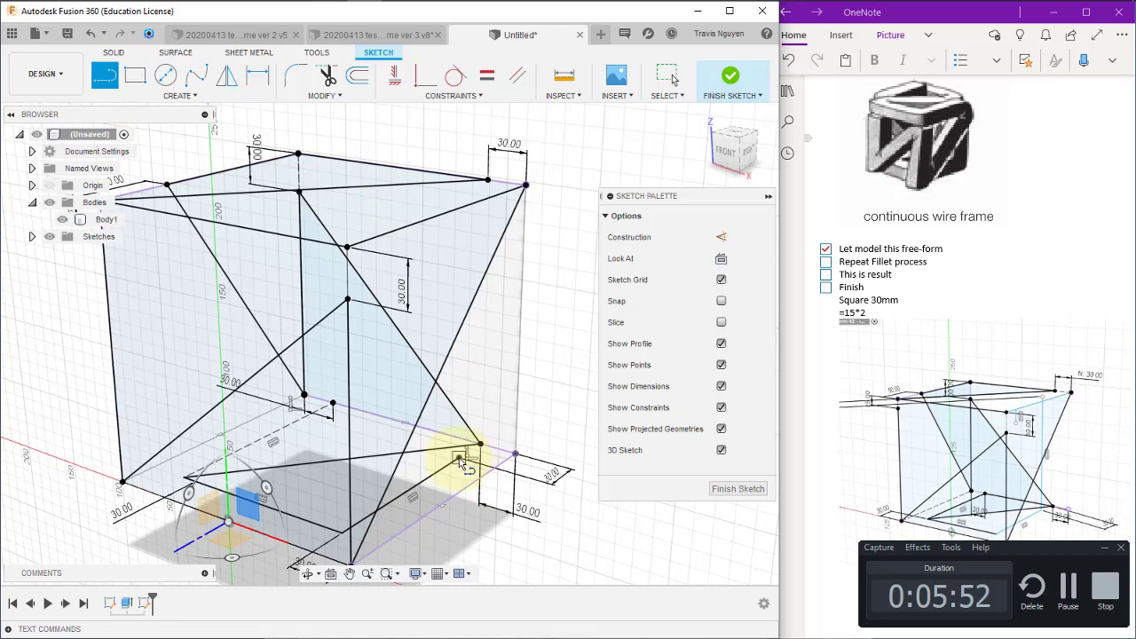
click(460, 458)
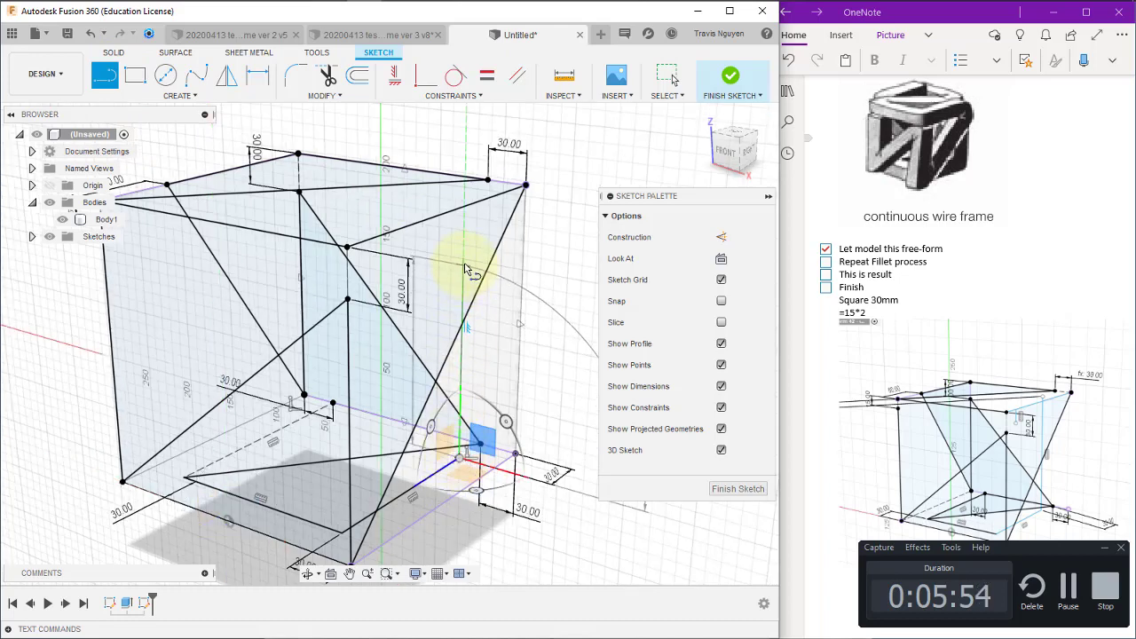
click(463, 264)
key(Escape)
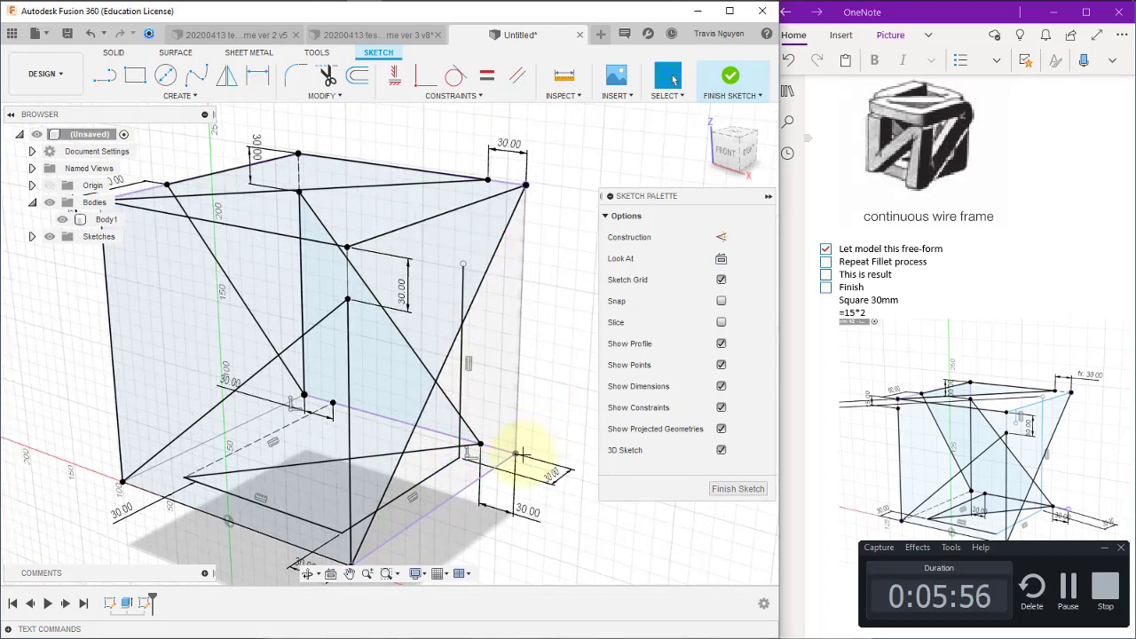
middle_drag(522, 455, 469, 520)
key(r)
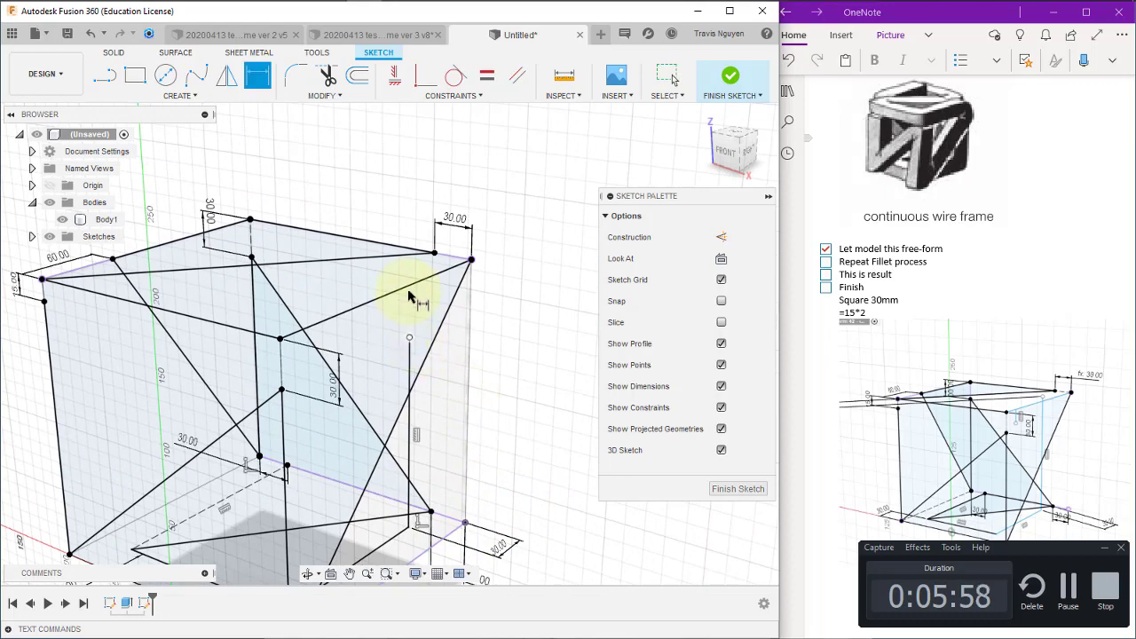
click(406, 255)
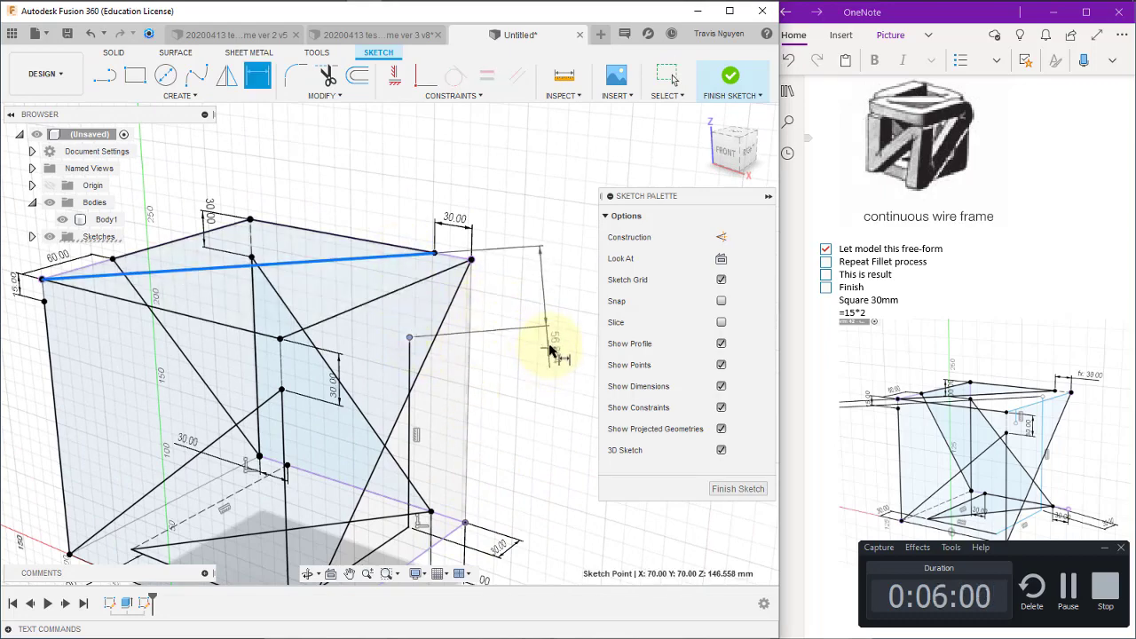
mouse_move(556, 380)
shift+middle_down()
mouse_move(589, 355)
mouse_move(515, 393)
mouse_move(521, 407)
mouse_move(530, 375)
mouse_move(553, 363)
mouse_move(547, 379)
shift+middle_up()
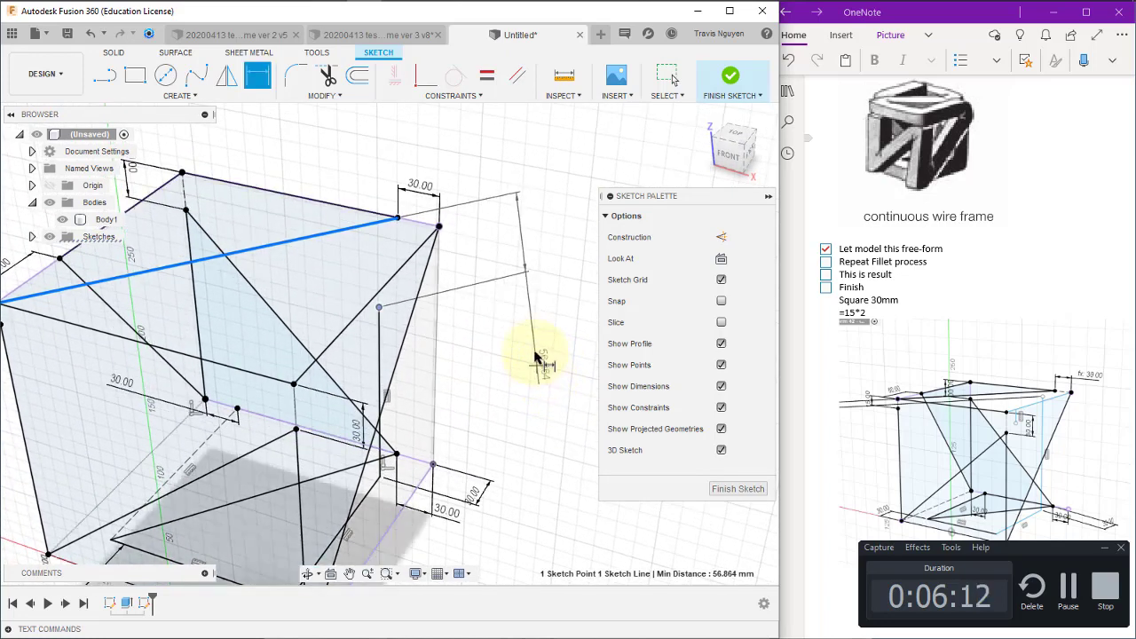
click(524, 359)
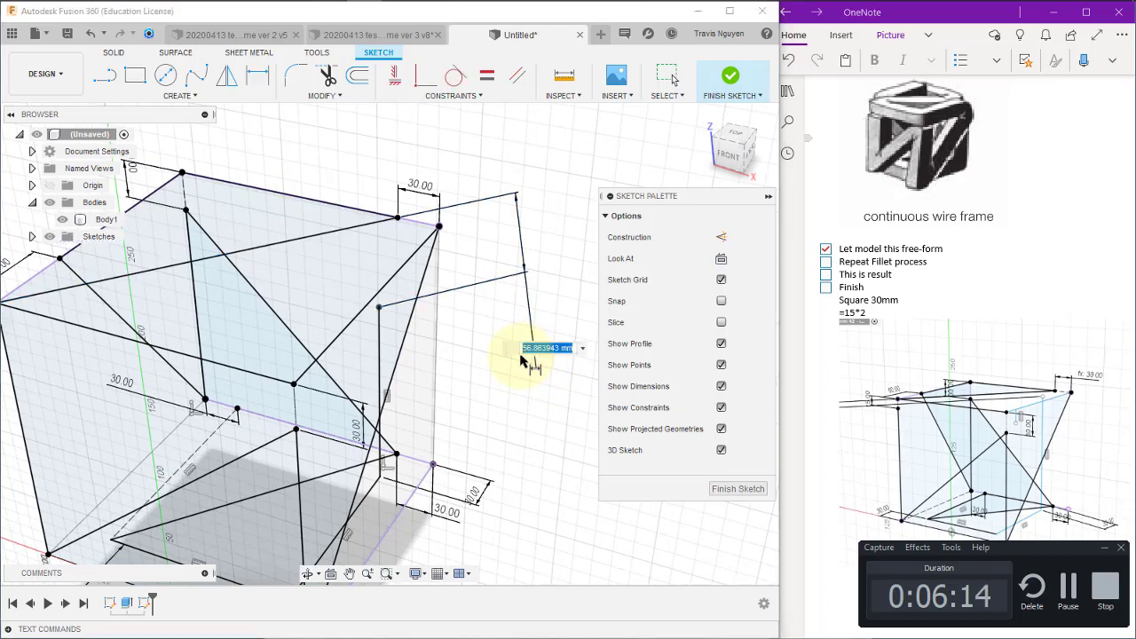
key(Return)
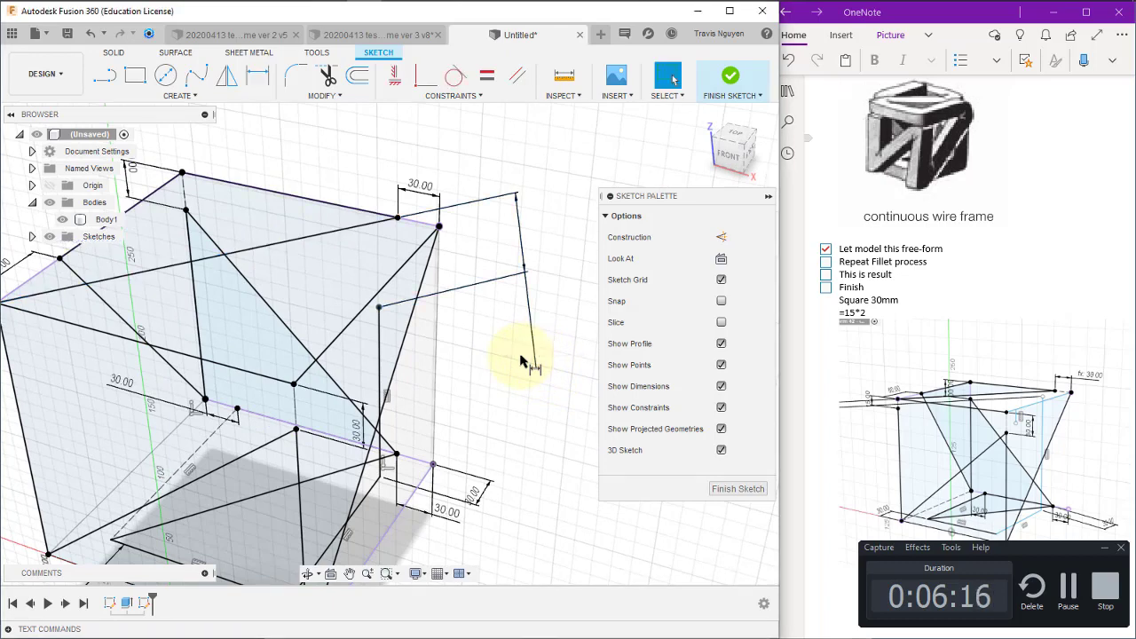
key(Escape)
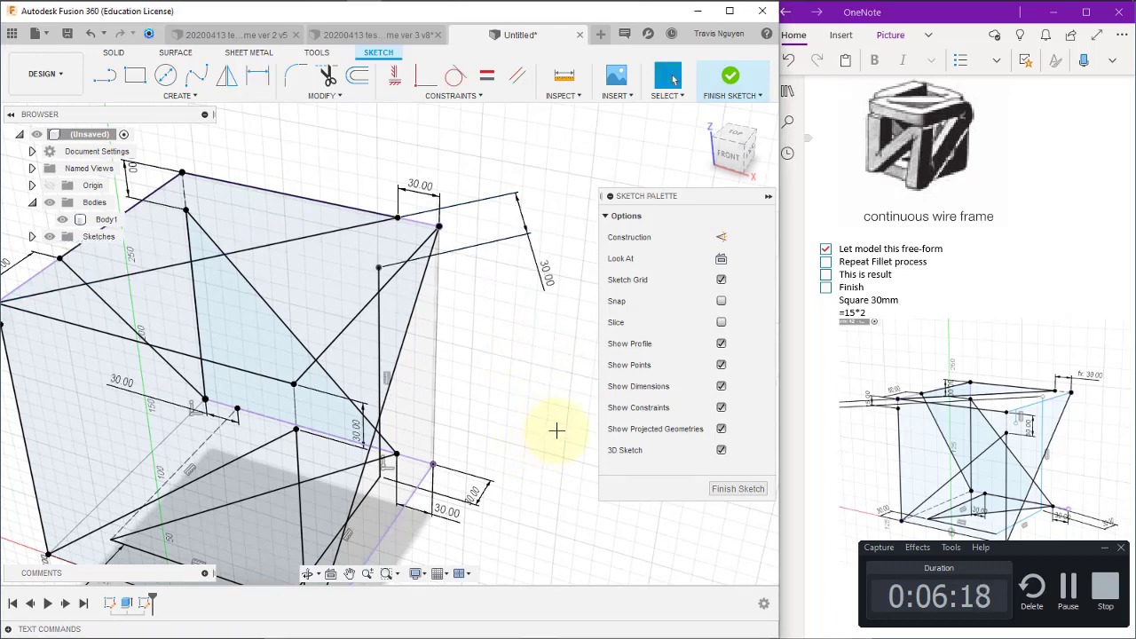
shift+middle_drag(543, 428, 588, 363)
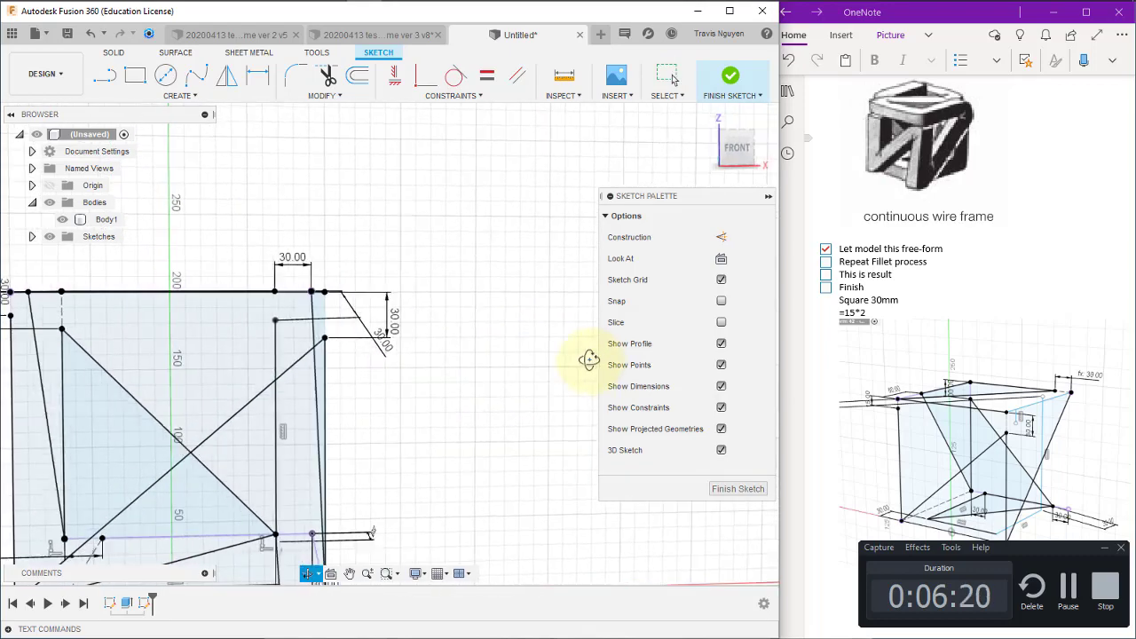
Finish the 3D sketch and frame the wireframe cube in view
click(728, 78)
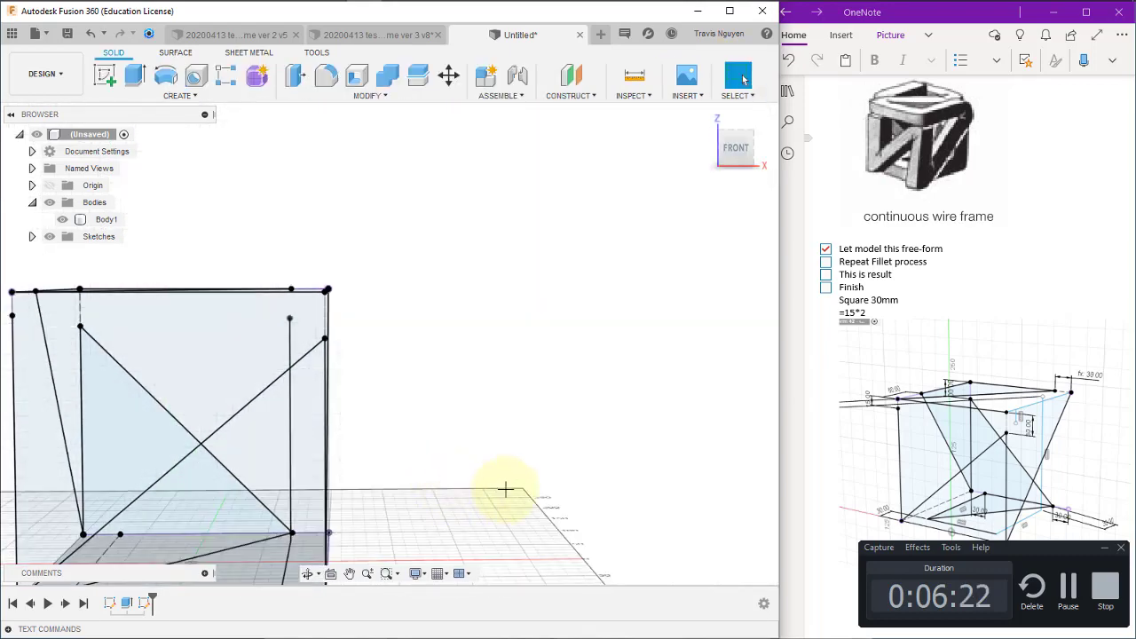
mouse_move(507, 488)
shift+middle_down()
mouse_move(458, 515)
mouse_move(481, 489)
shift+middle_up()
scroll(470, 402, down, 5)
scroll(484, 426, up, 3)
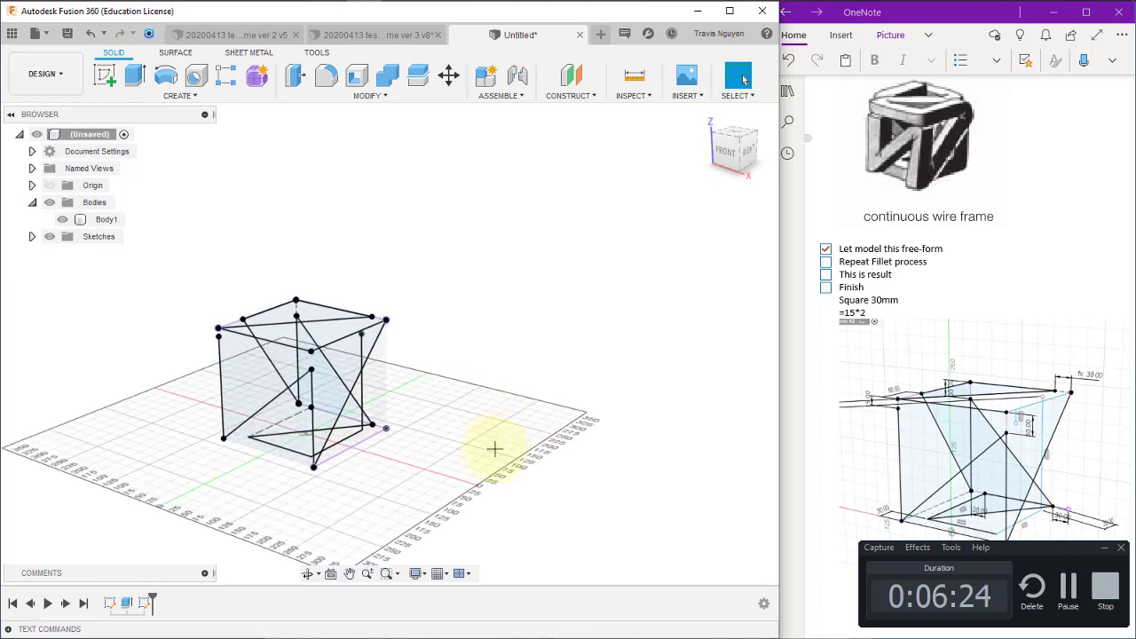
scroll(426, 514, up, 3)
mouse_move(456, 532)
shift+middle_down()
mouse_move(480, 487)
mouse_move(500, 485)
shift+middle_up()
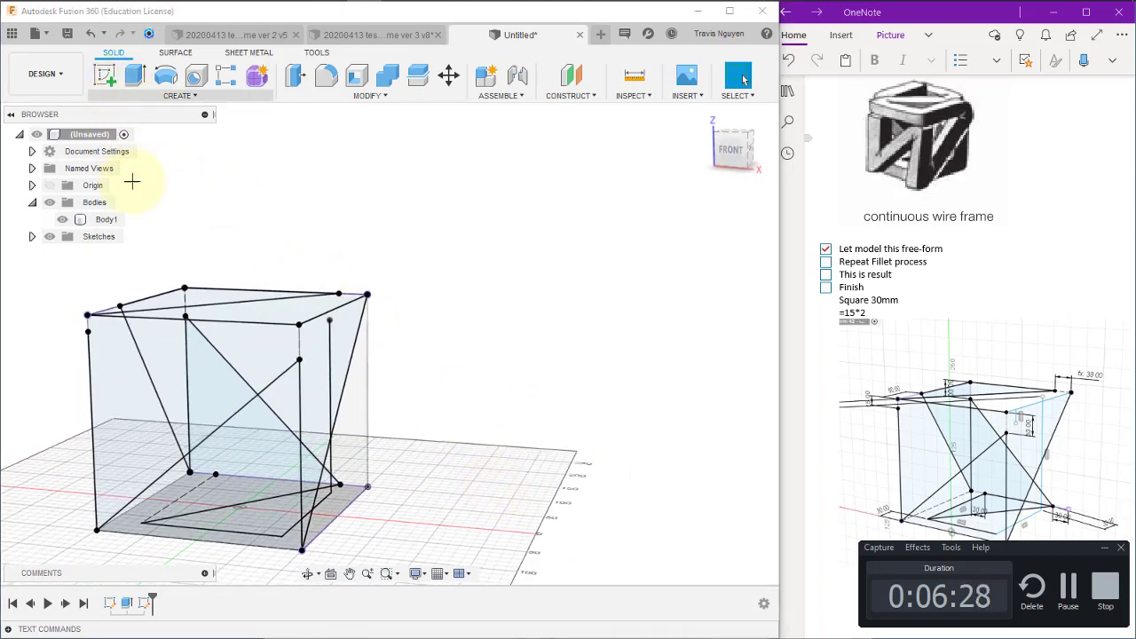
Start a pipe on the bottom edge, then cancel it and undo back to the wireframe
click(177, 95)
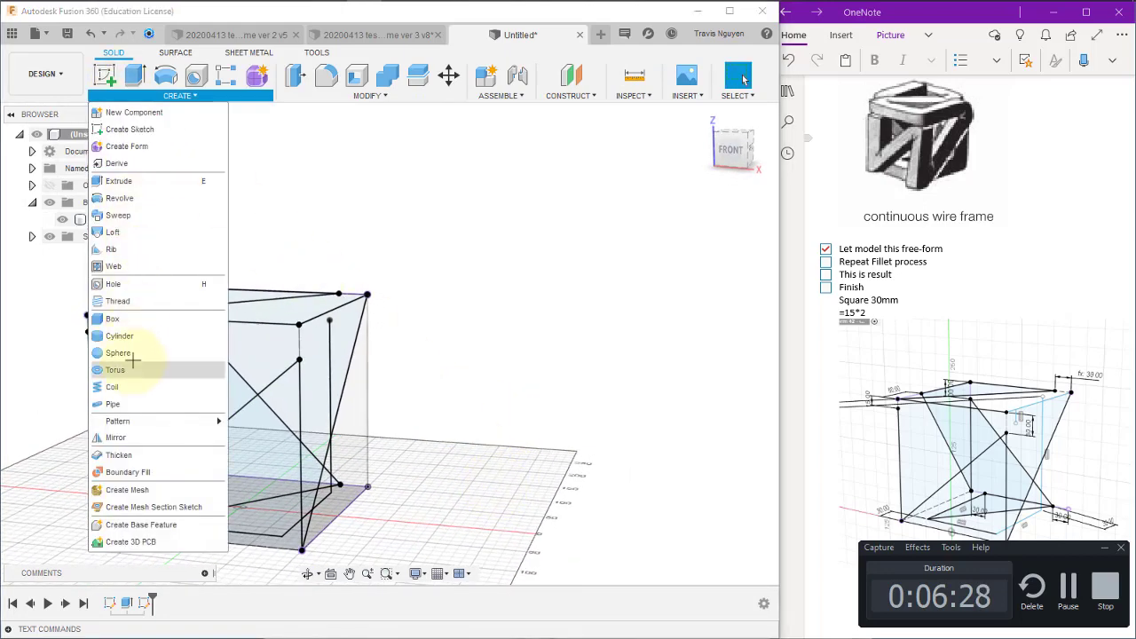
click(116, 406)
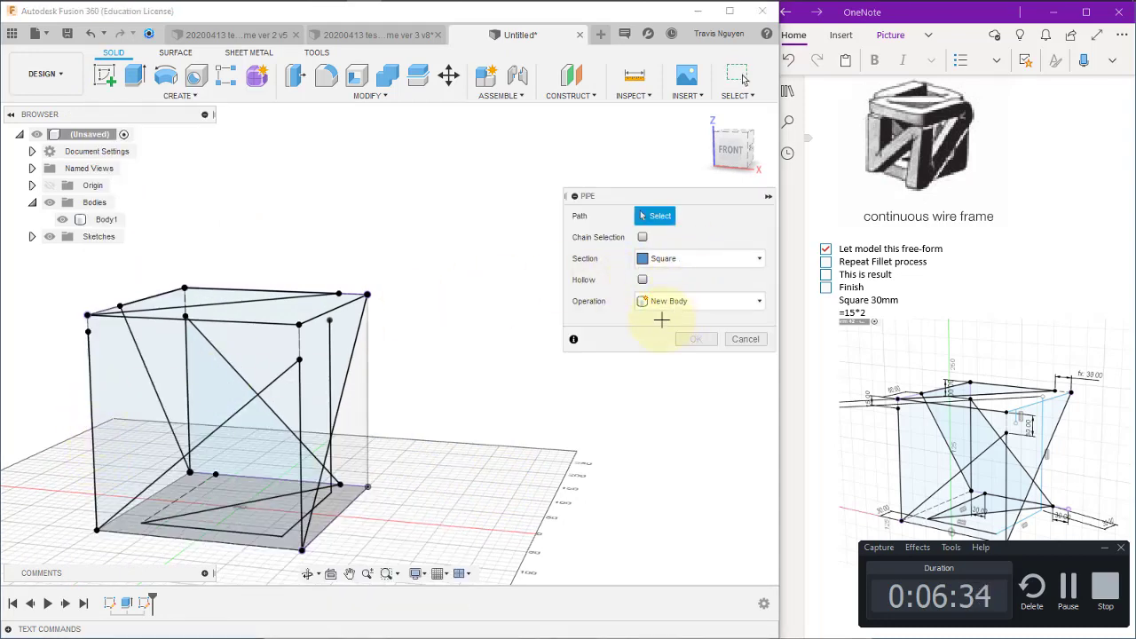
click(186, 469)
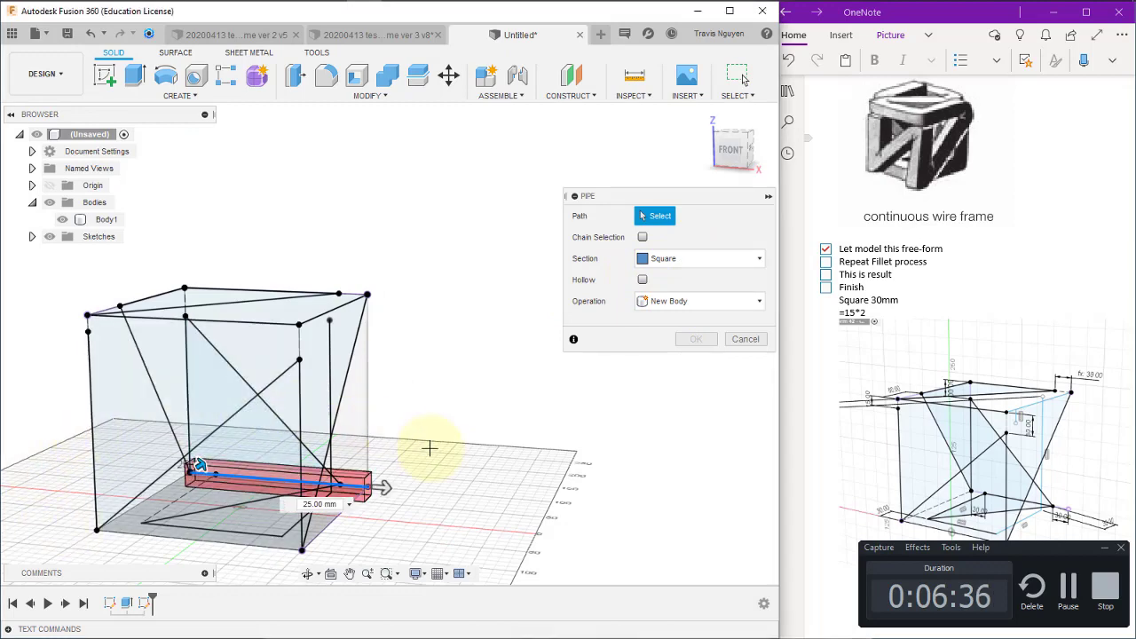
click(696, 403)
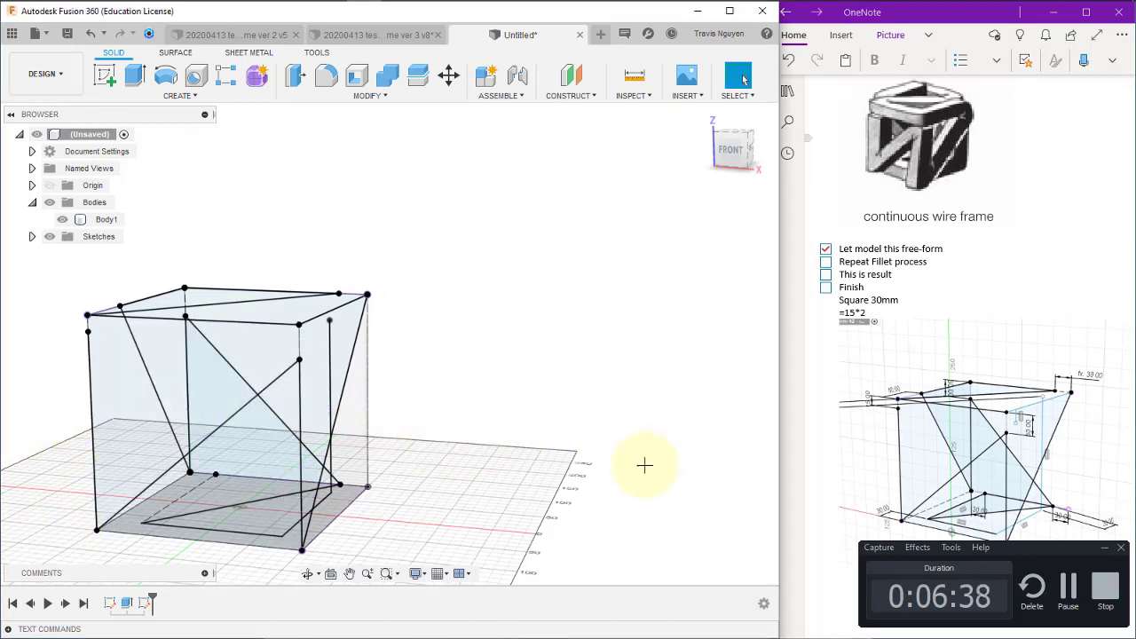
shift+middle_drag(555, 491, 536, 495)
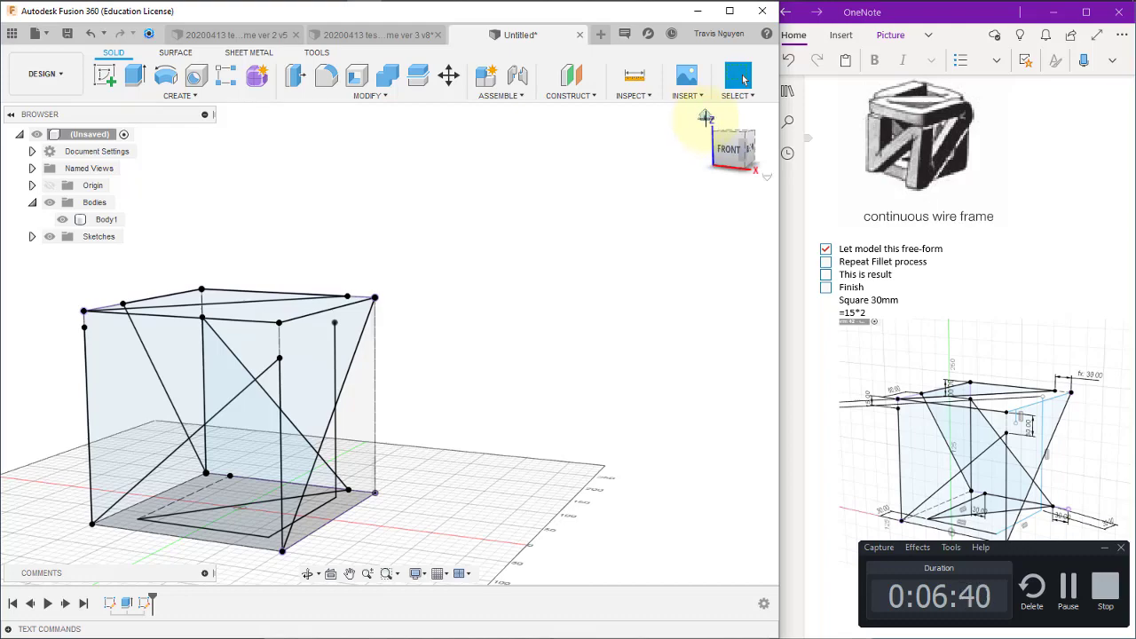
click(706, 117)
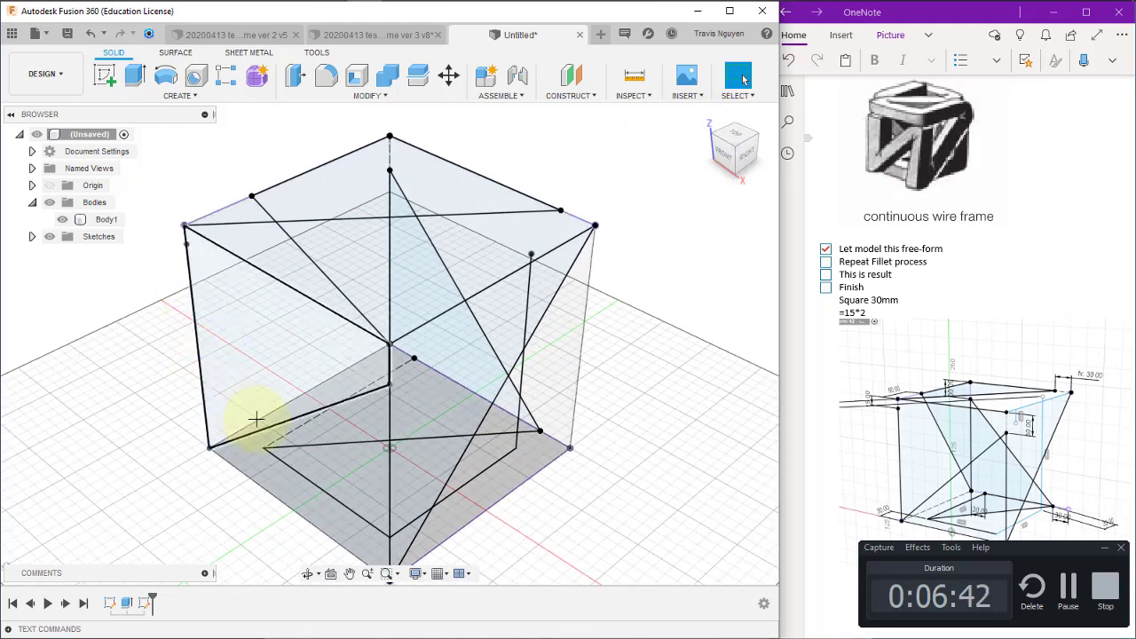
key(ctrl+z)
shift+middle_drag(611, 488, 616, 450)
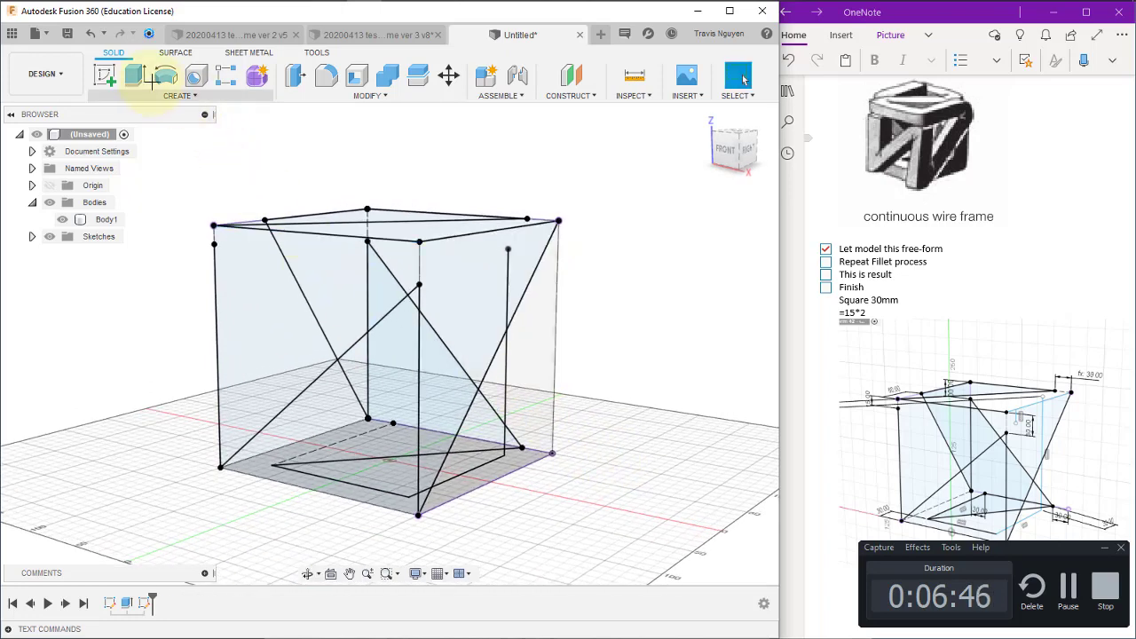
Start a New Body pipe on the left vertical edge, adding the diagonal and front-right vertical
click(177, 95)
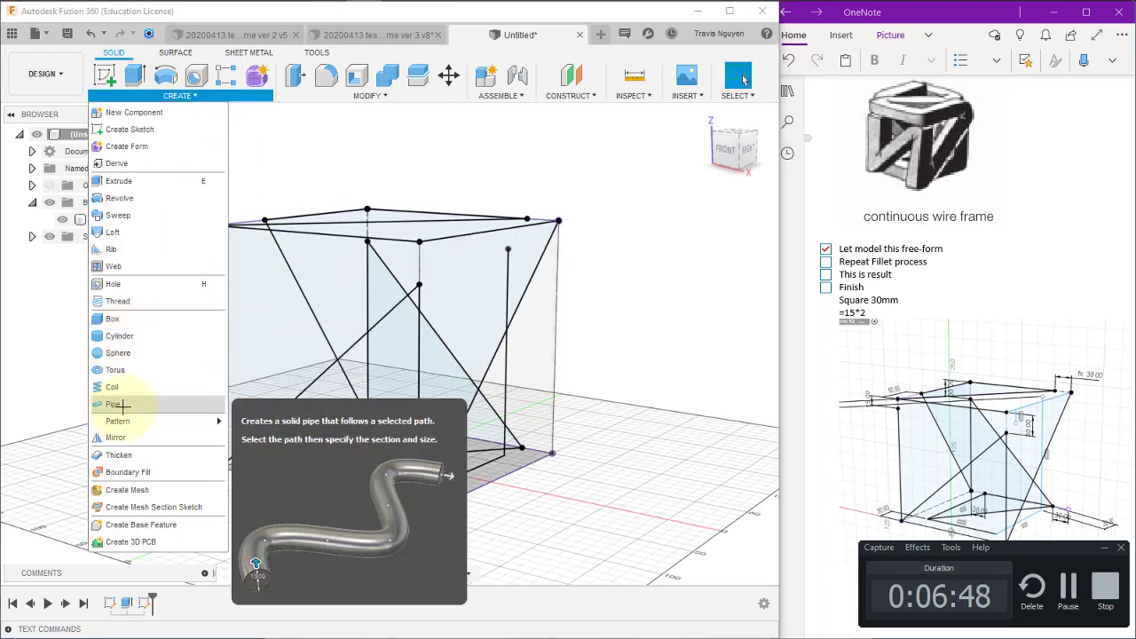
click(114, 406)
click(214, 368)
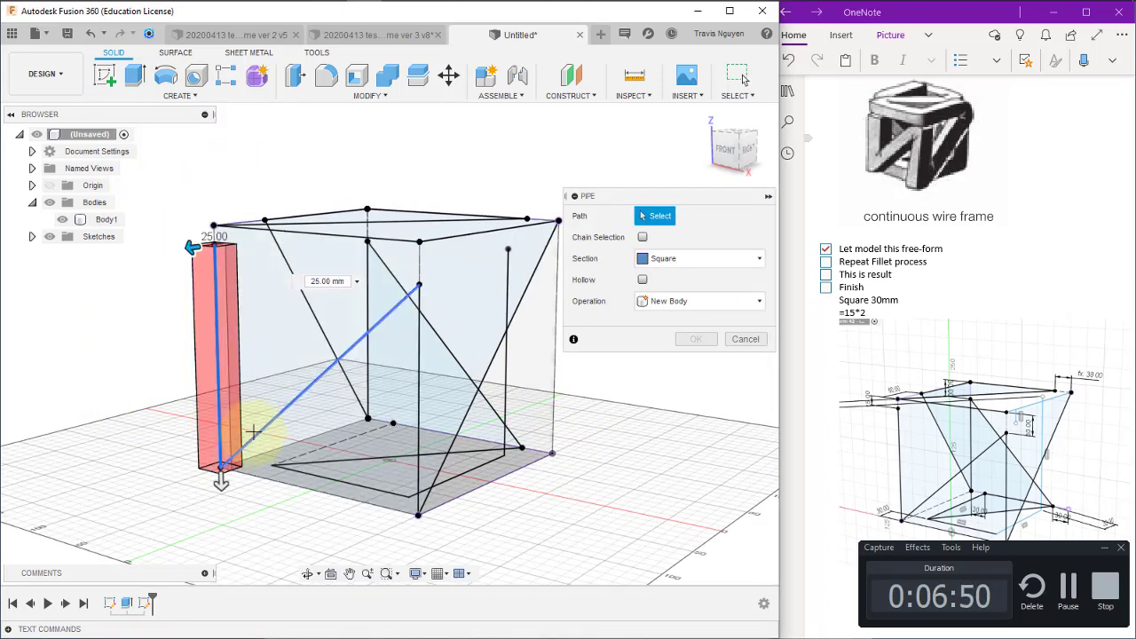
click(653, 343)
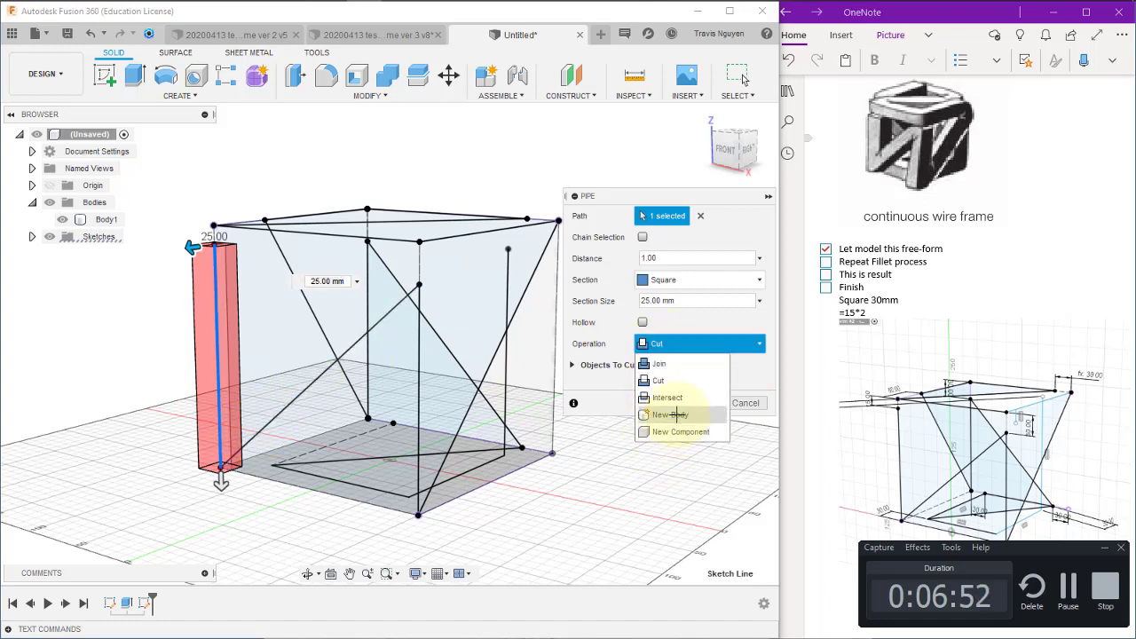
click(674, 414)
click(275, 416)
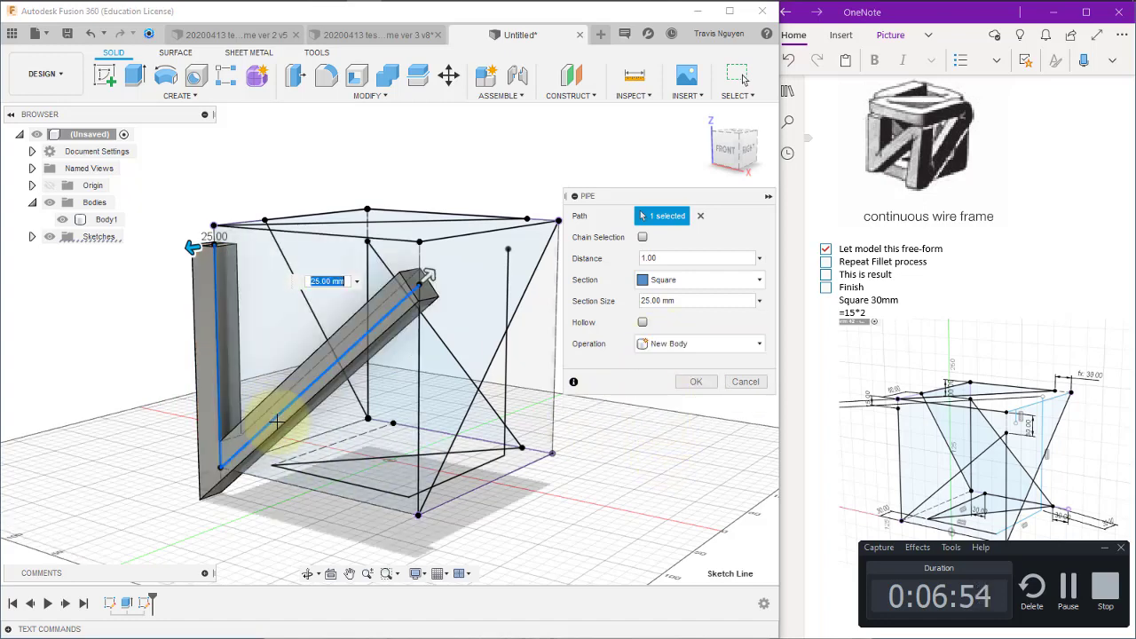
click(430, 450)
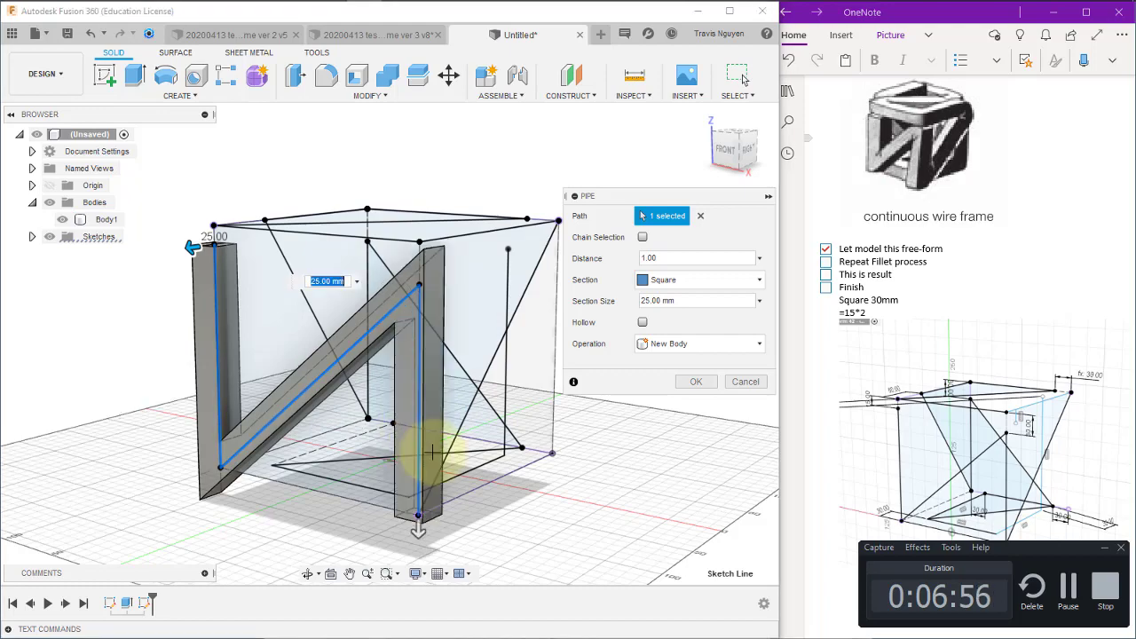
Replace the bottom front edge with the long diagonal in the path and create the 25 mm square pipe
shift+middle_drag(570, 527, 541, 529)
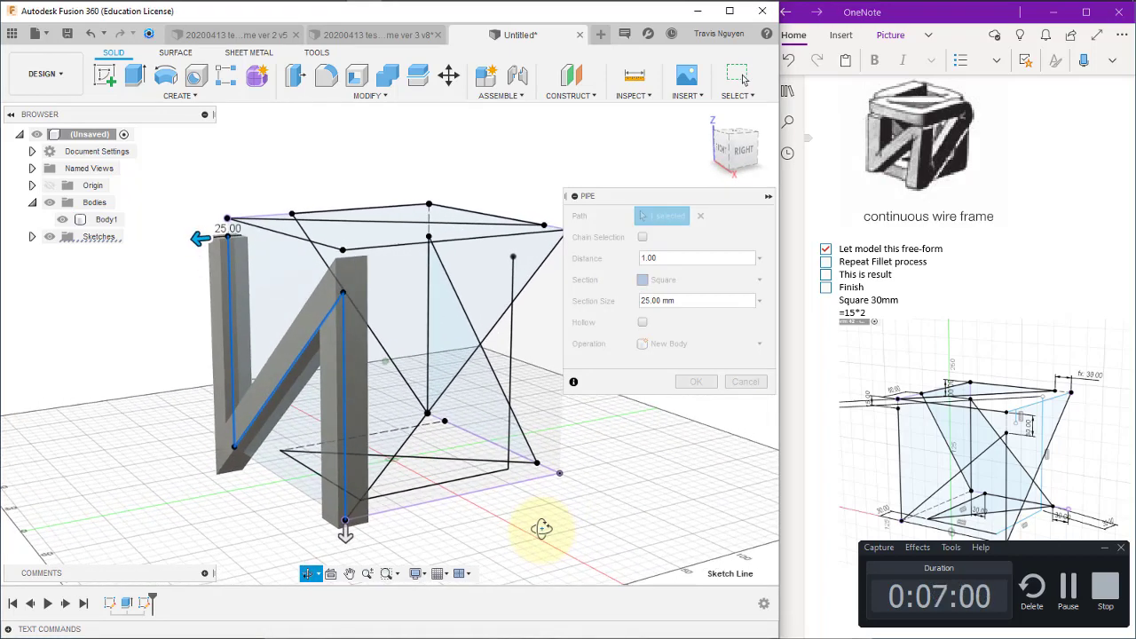
click(466, 494)
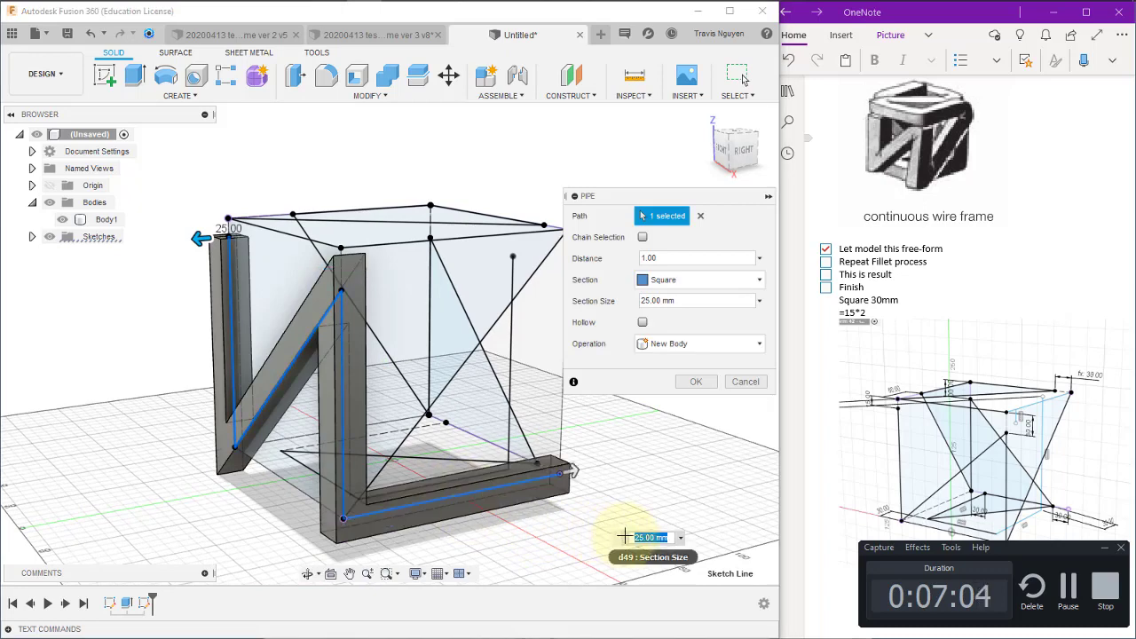
middle_drag(584, 538, 534, 548)
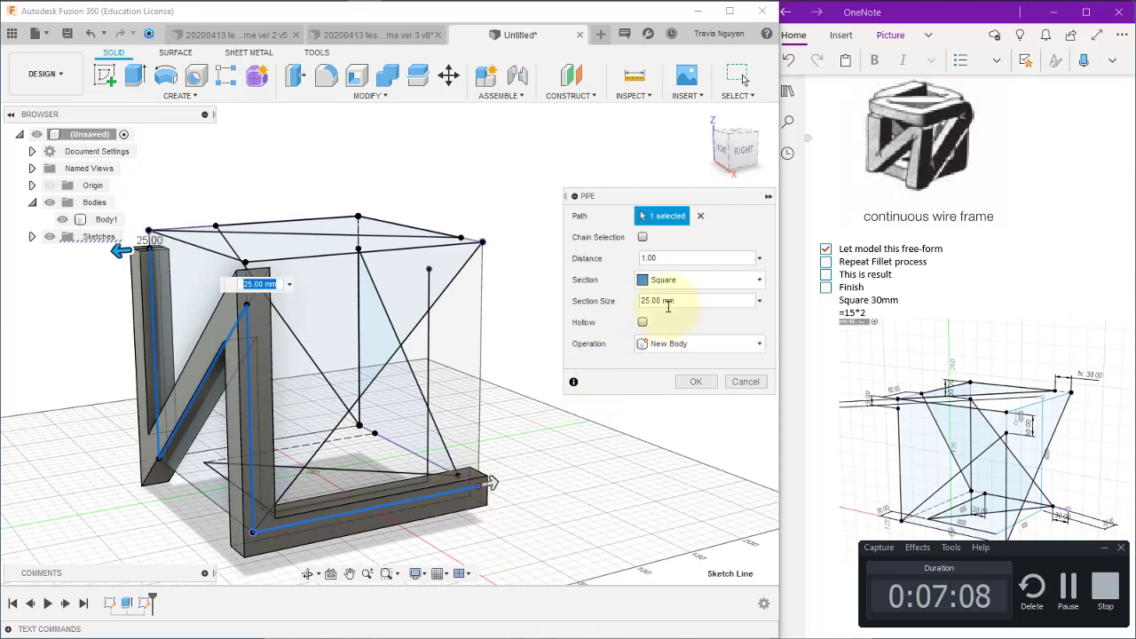
click(442, 493)
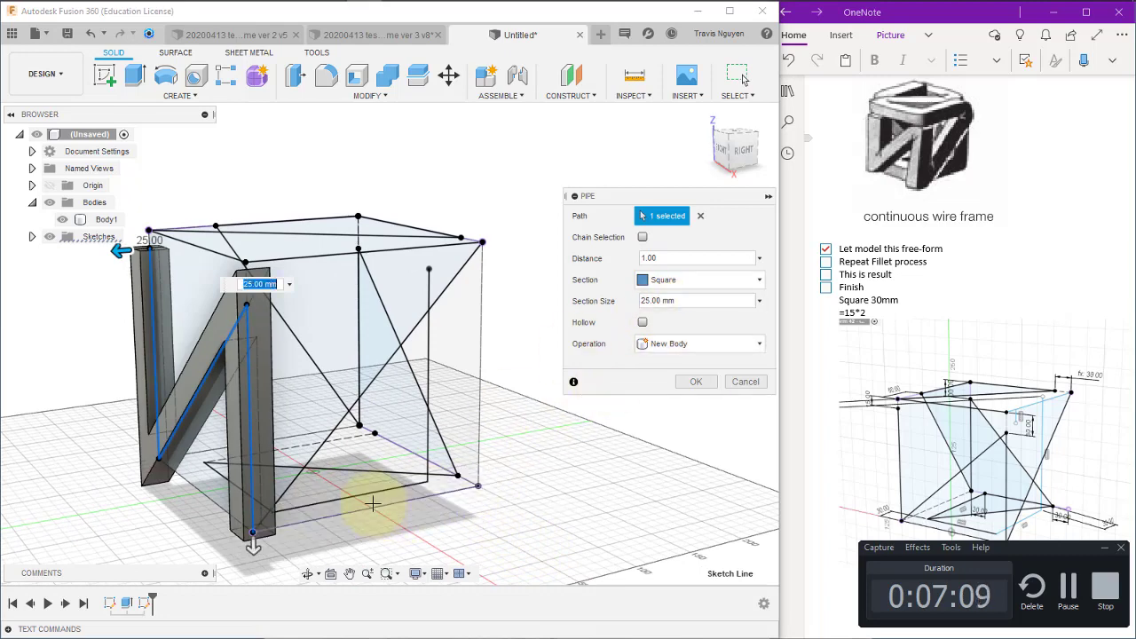
click(334, 430)
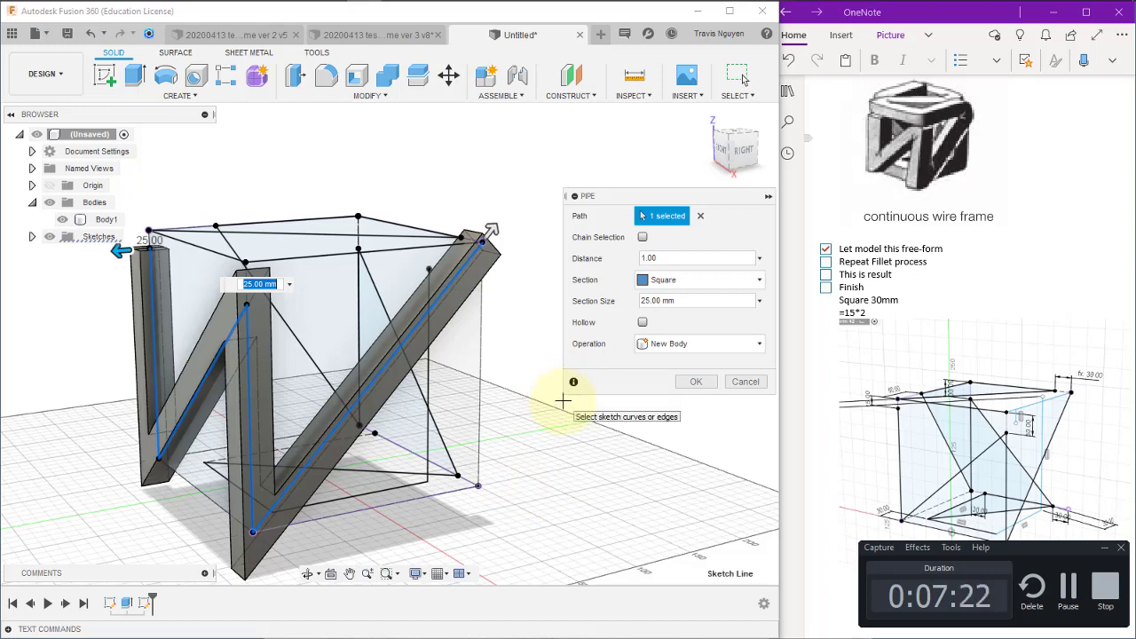
click(697, 383)
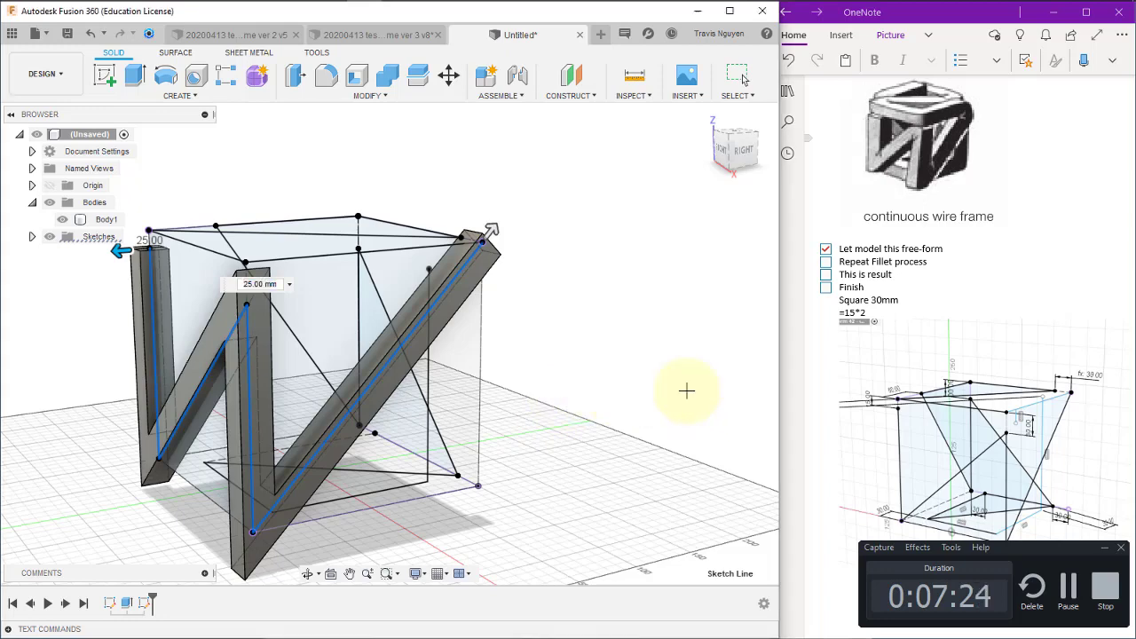
click(144, 98)
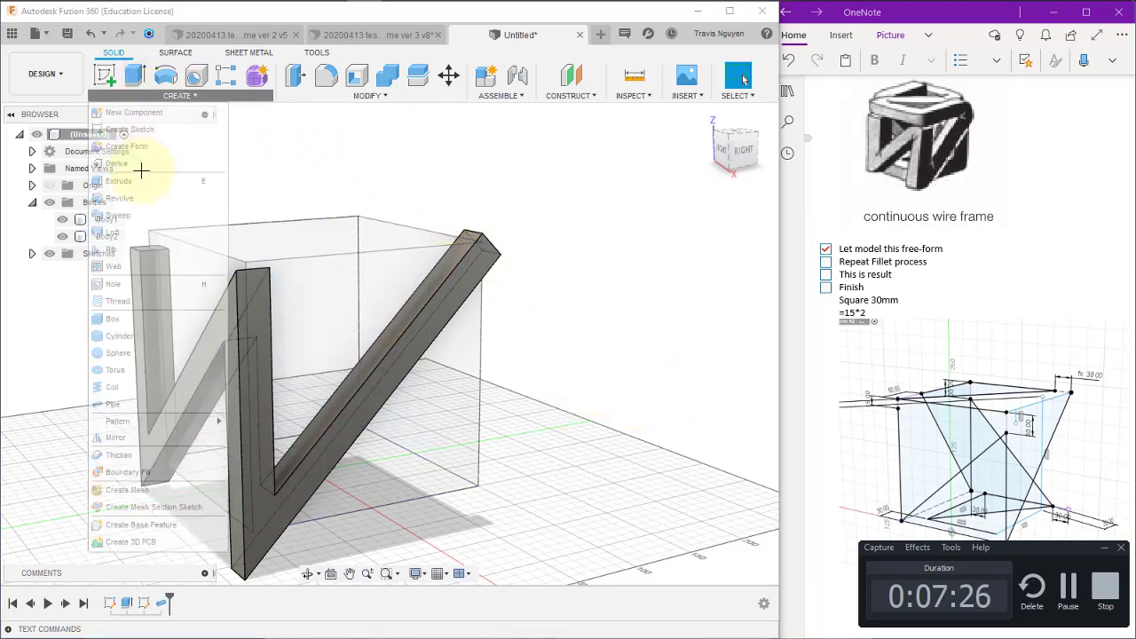
click(152, 406)
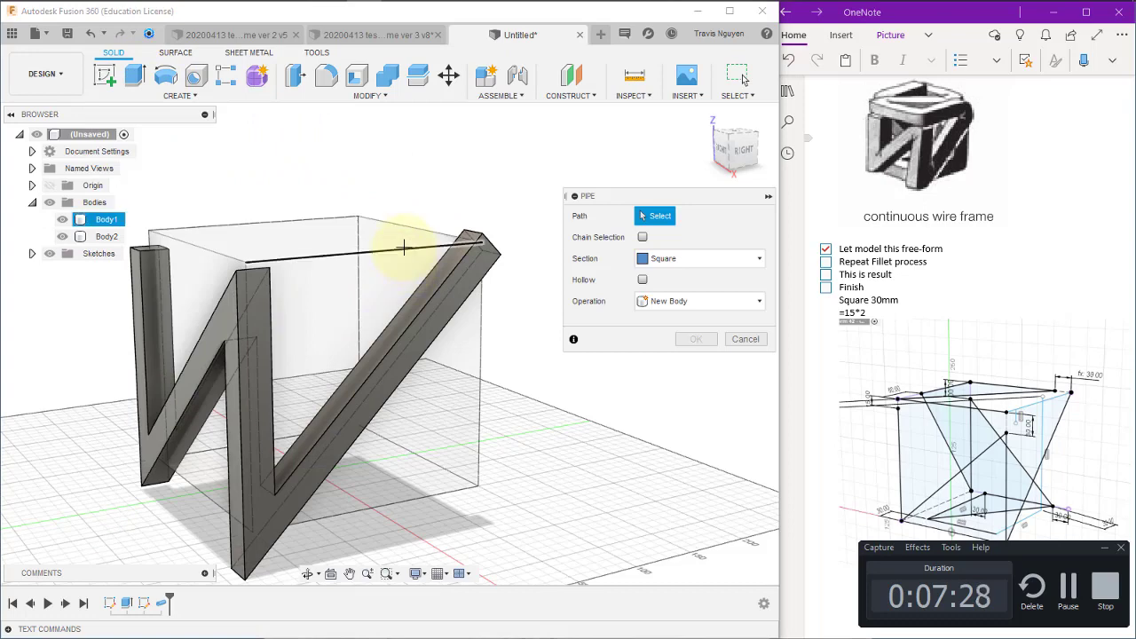
click(399, 248)
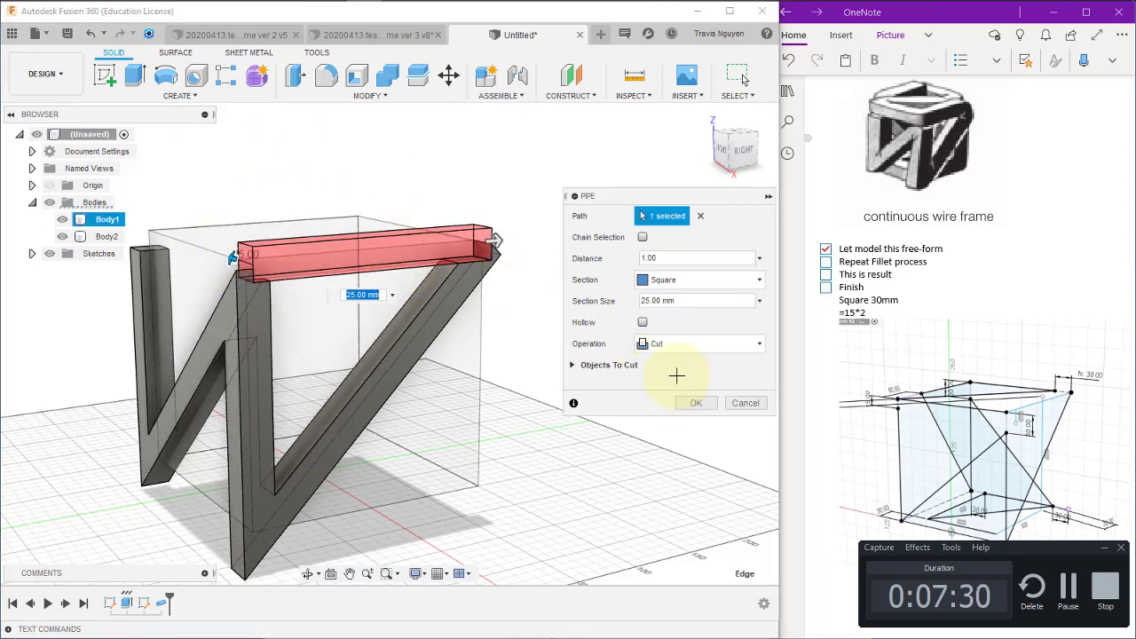
click(678, 344)
click(679, 411)
mouse_move(459, 439)
shift+middle_down()
mouse_move(508, 468)
mouse_move(368, 342)
shift+middle_up()
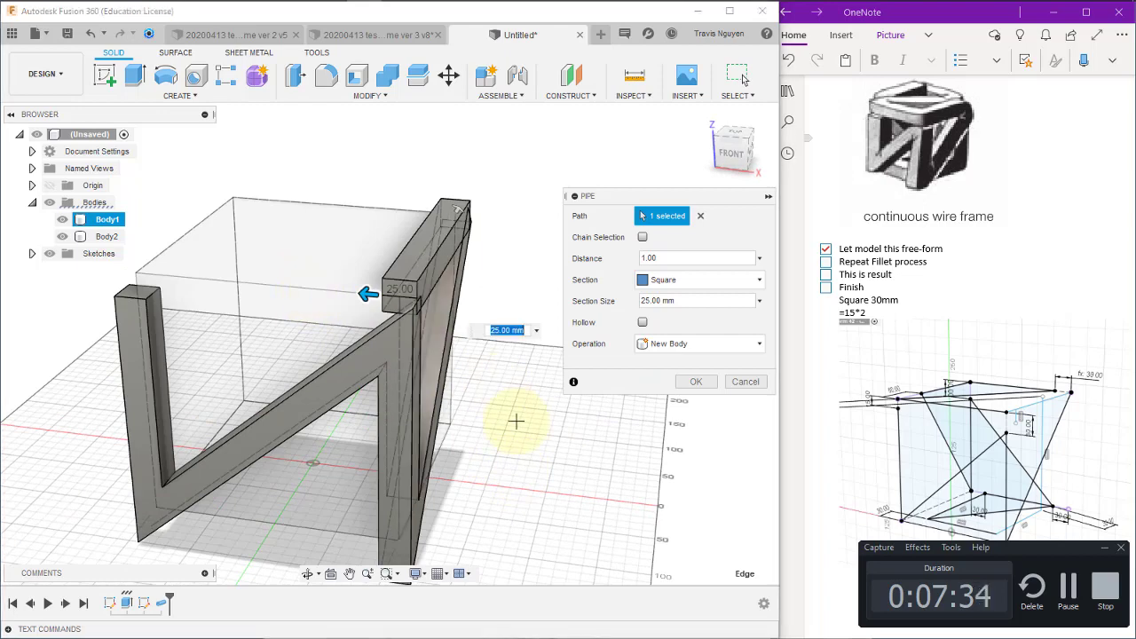
shift+middle_drag(515, 471, 520, 400)
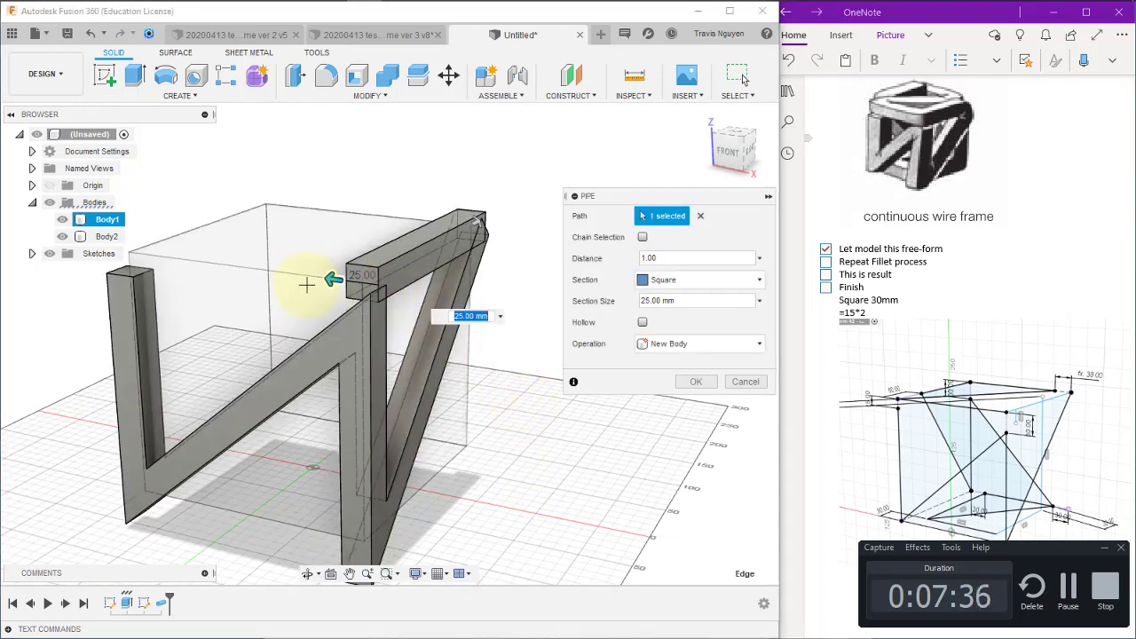
click(33, 252)
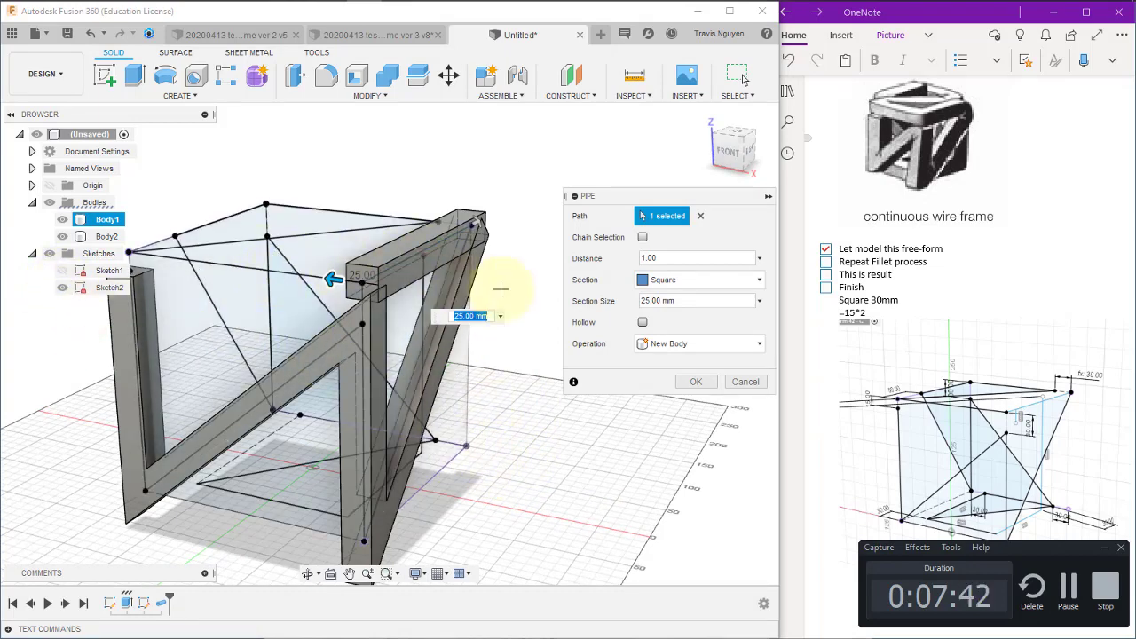
click(301, 276)
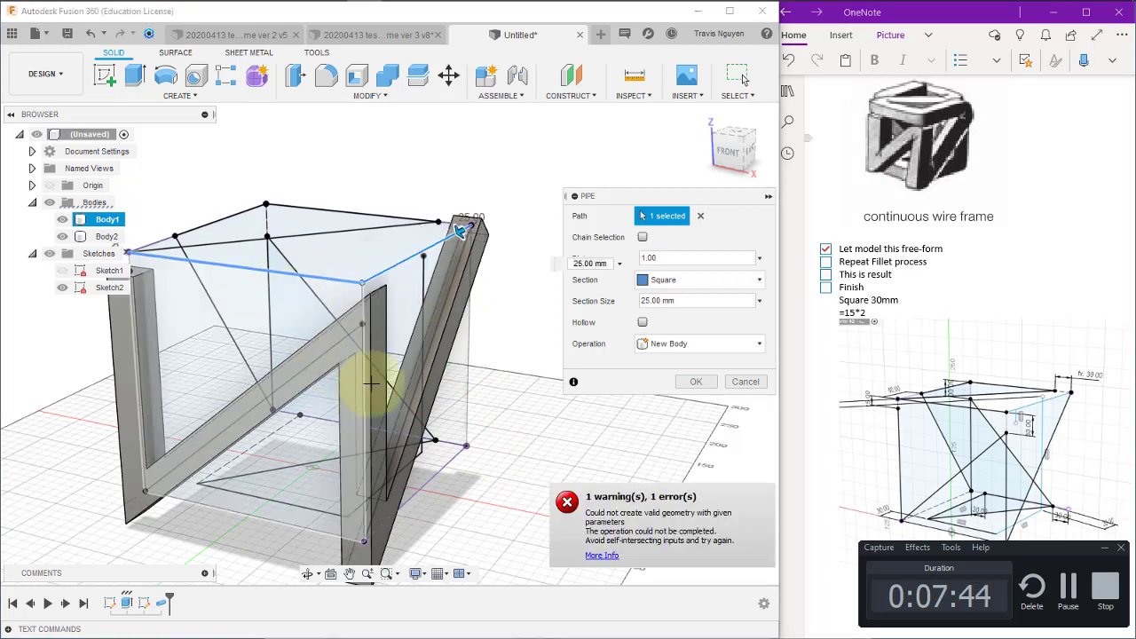
key(Escape)
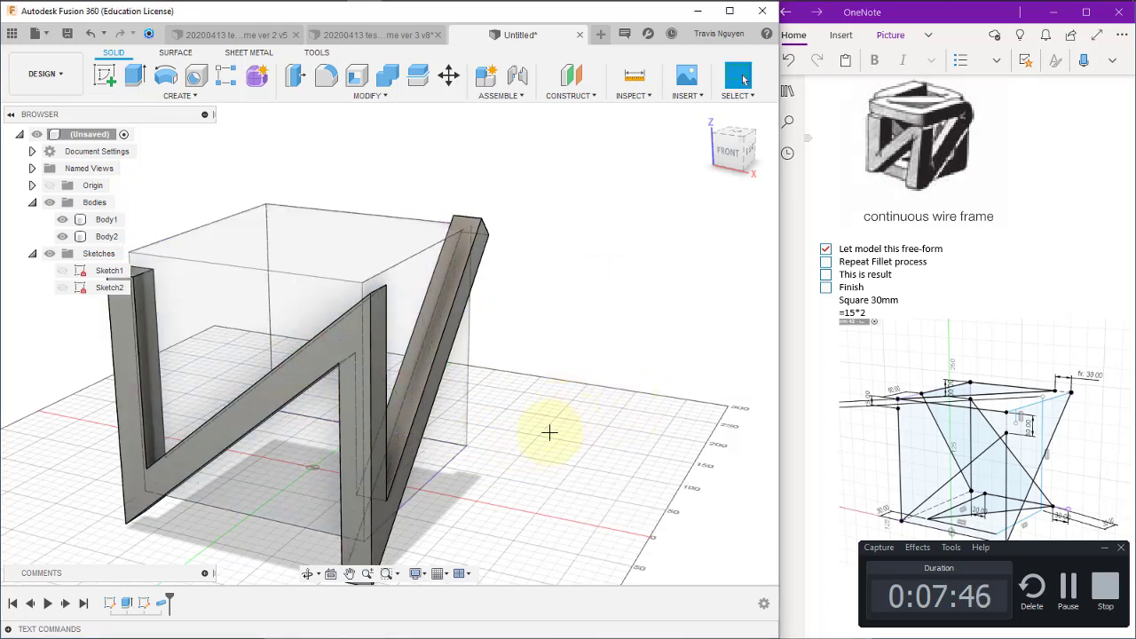
Show Sketch2, hide Body1, and start a New Body pipe along the two top wire edges
click(62, 287)
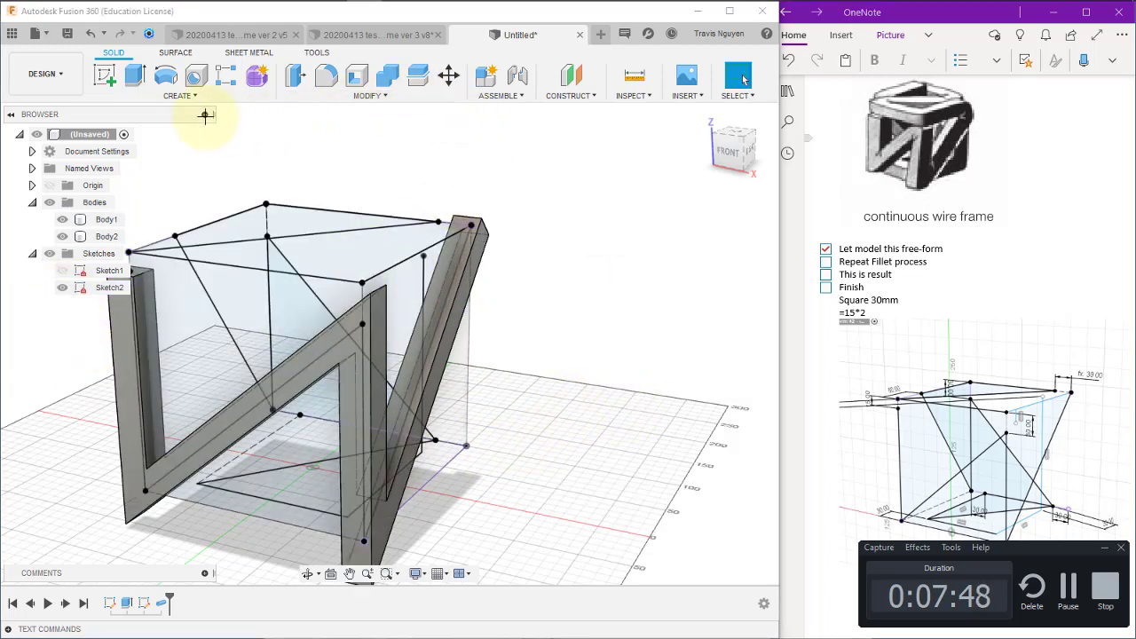
click(63, 218)
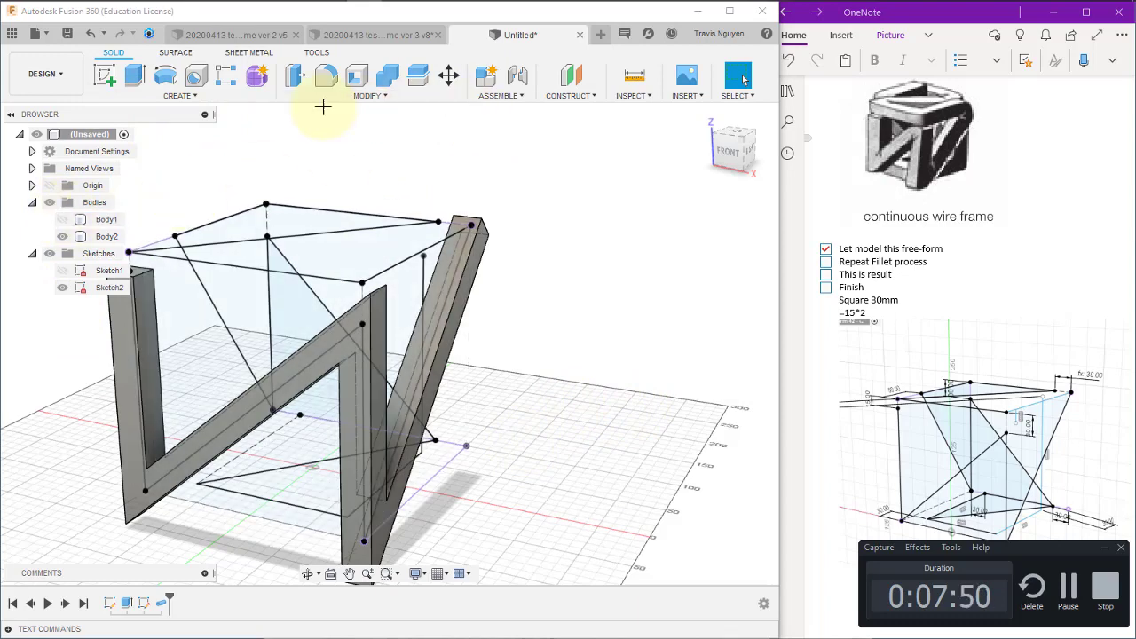
click(178, 95)
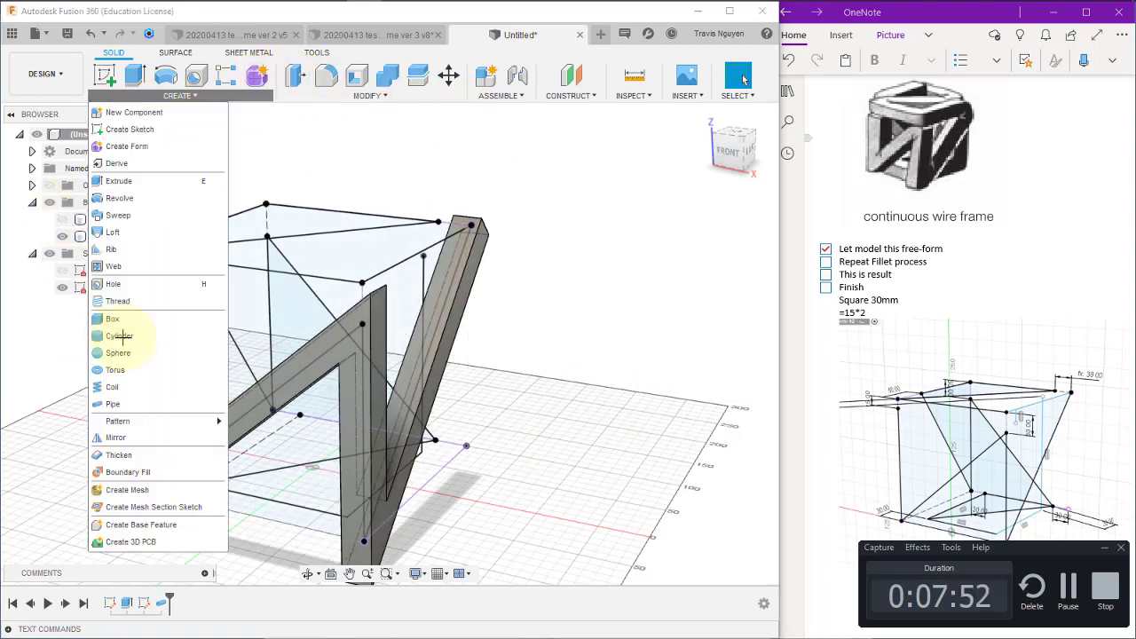
click(120, 404)
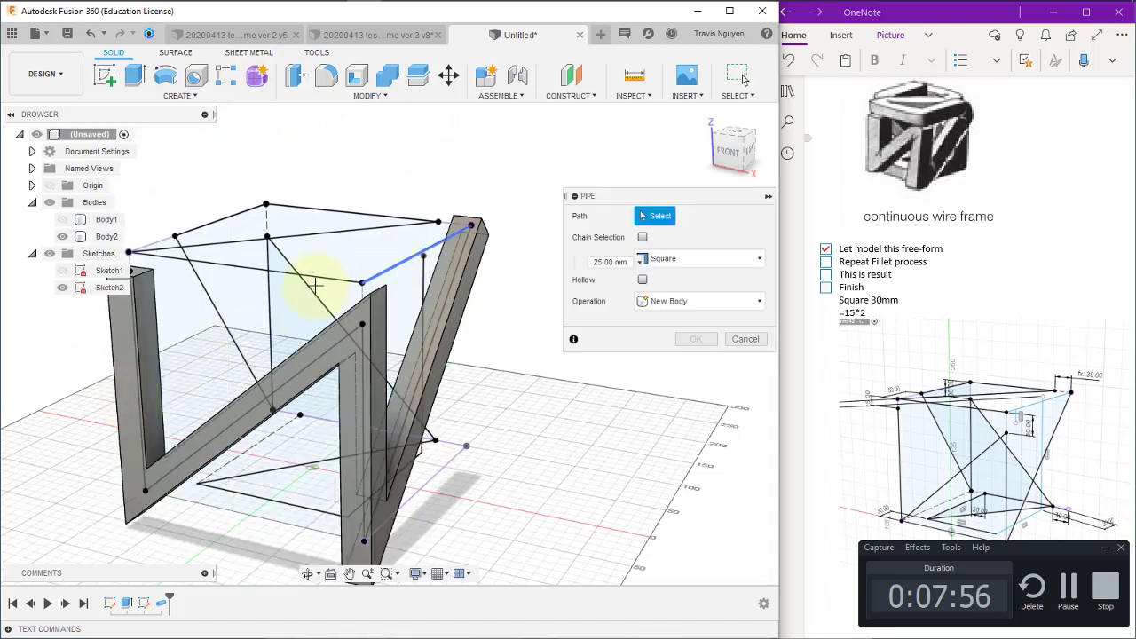
click(368, 279)
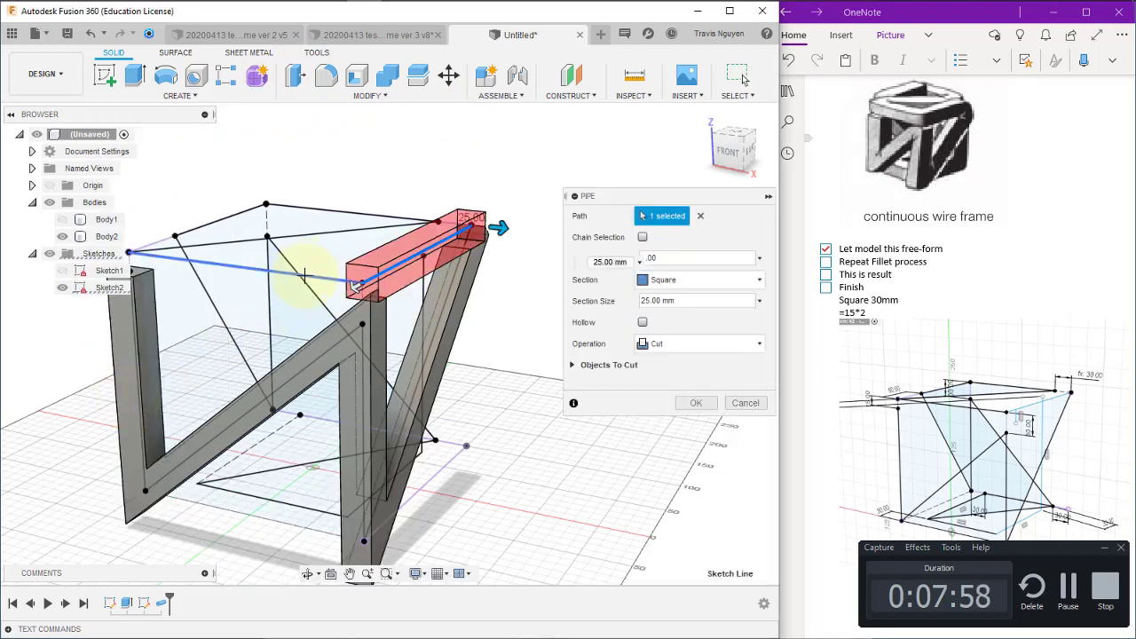
click(305, 272)
click(670, 343)
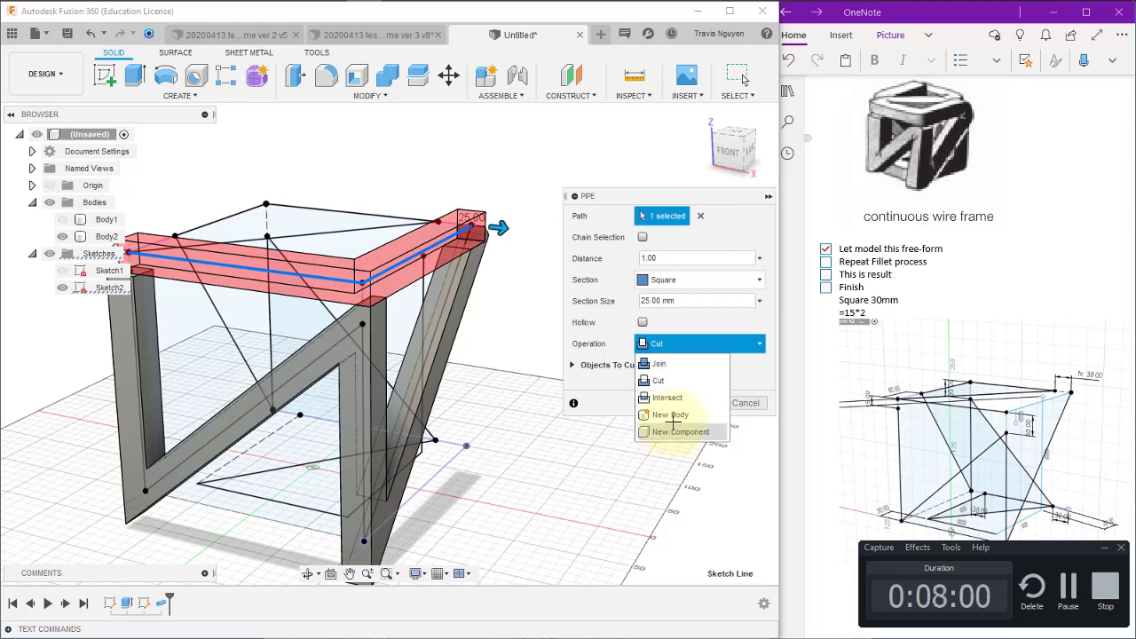
click(670, 414)
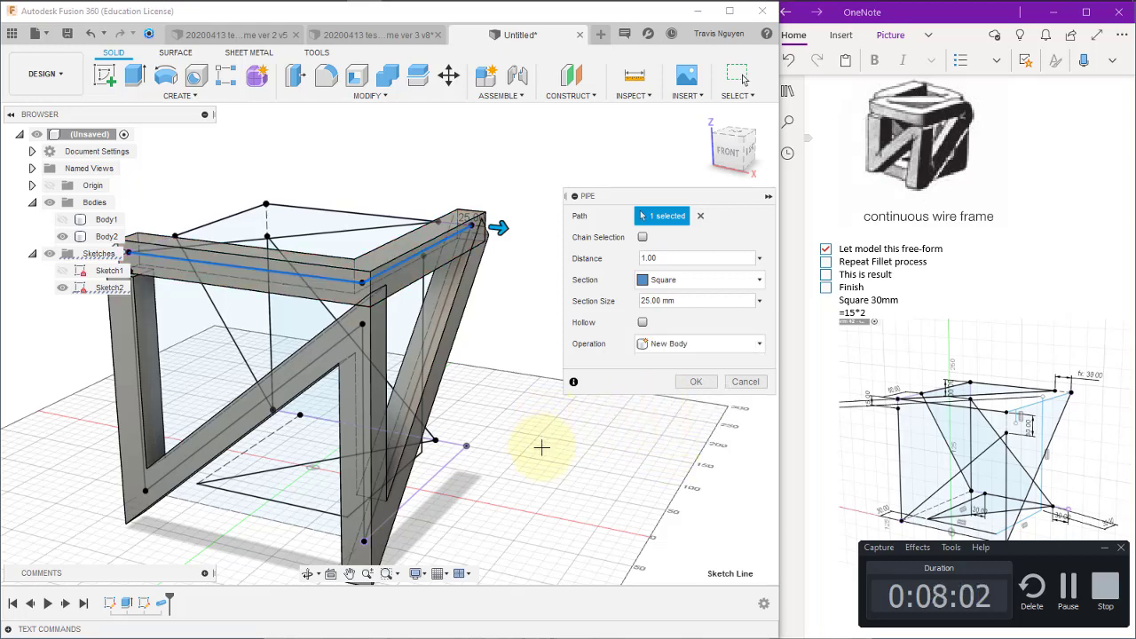
Add the long diagonal to the path, move its start to the far corner, and create Body3
shift+middle_drag(542, 447, 520, 456)
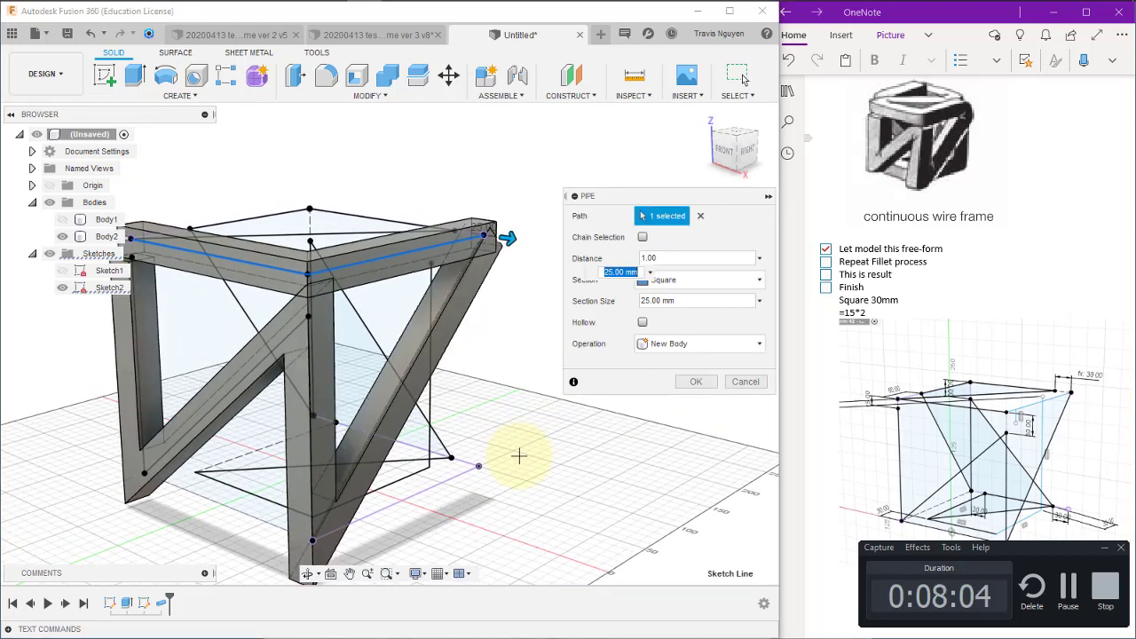
click(444, 309)
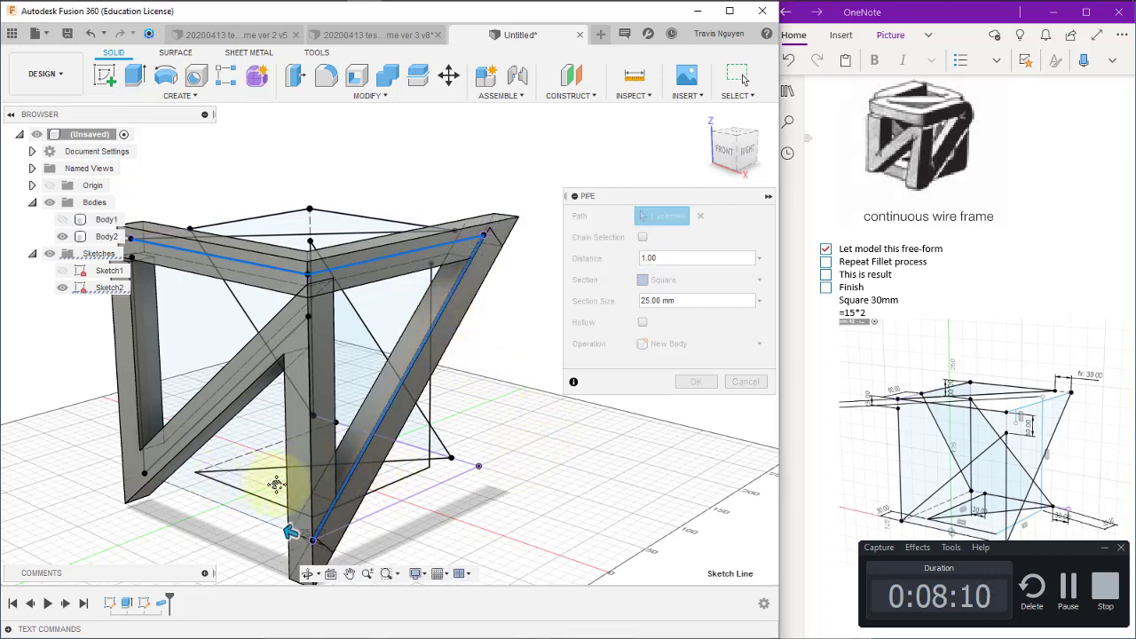
mouse_move(279, 469)
shift+middle_down()
mouse_move(252, 497)
mouse_move(343, 506)
mouse_move(355, 497)
shift+middle_up()
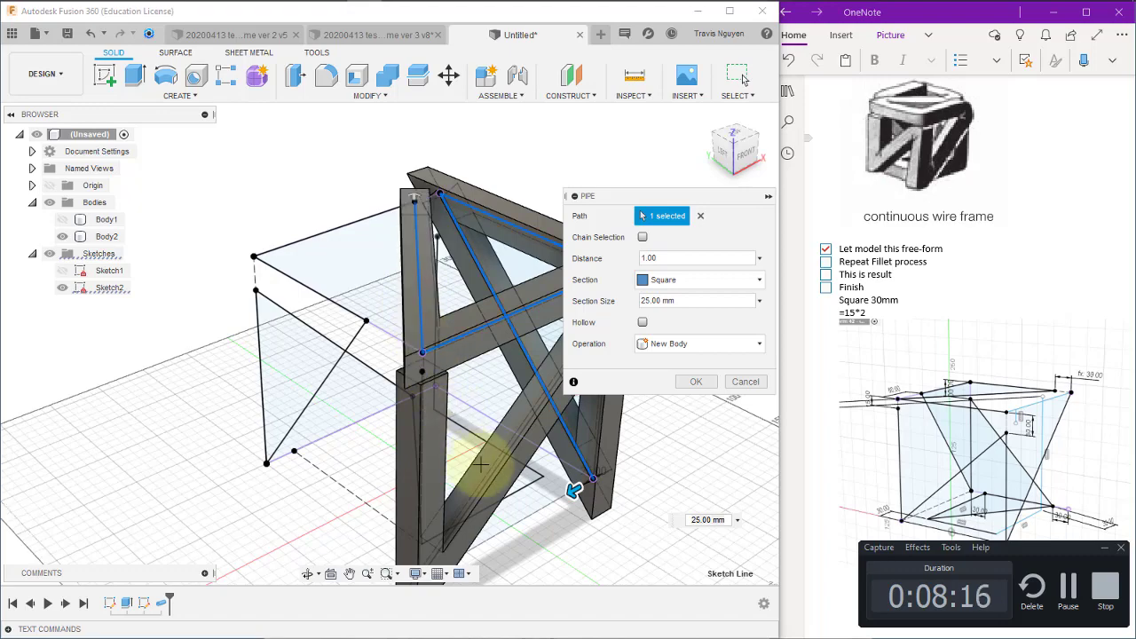
mouse_move(443, 469)
shift+middle_down()
mouse_move(381, 464)
mouse_move(355, 525)
mouse_move(516, 485)
mouse_move(506, 491)
mouse_move(432, 223)
shift+middle_up()
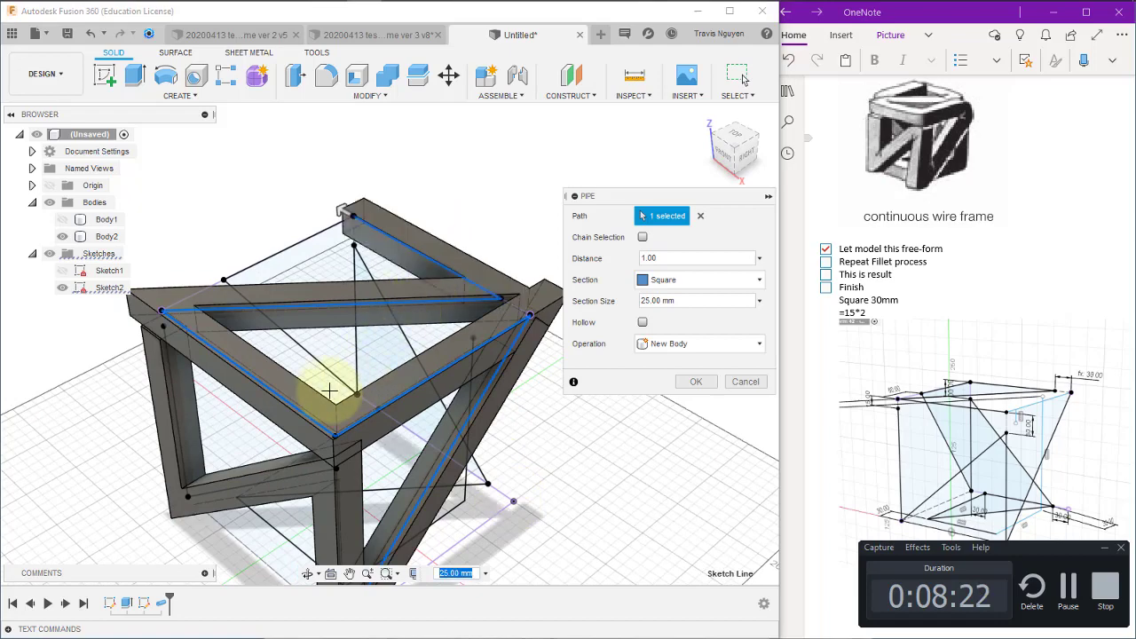
mouse_move(317, 482)
shift+middle_down()
mouse_move(362, 477)
mouse_move(362, 486)
shift+middle_up()
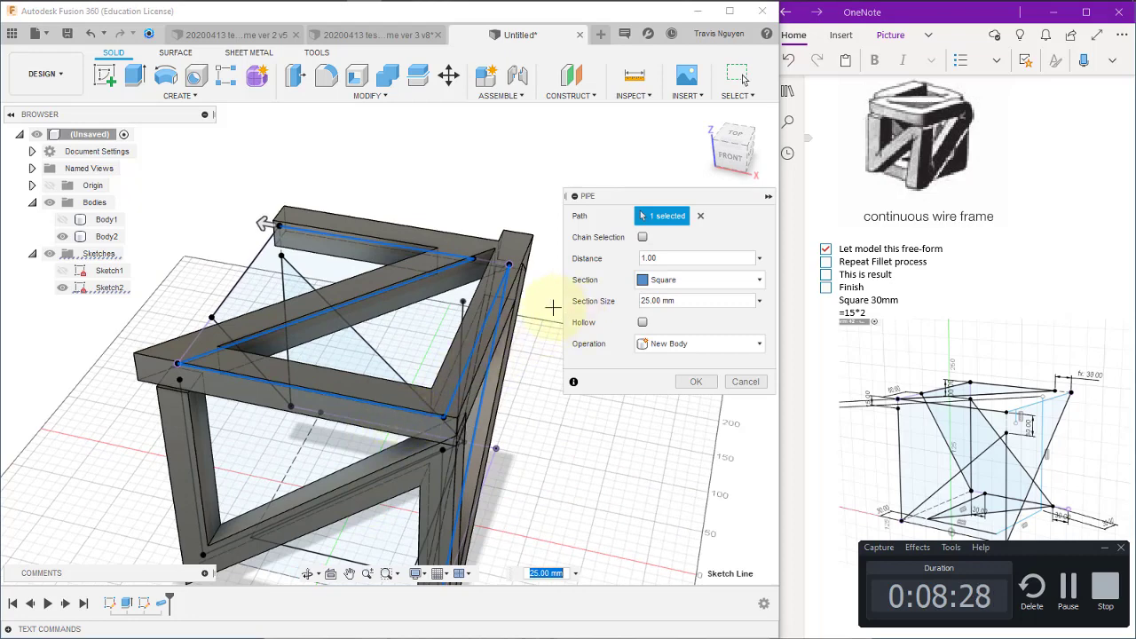
drag(383, 243, 379, 250)
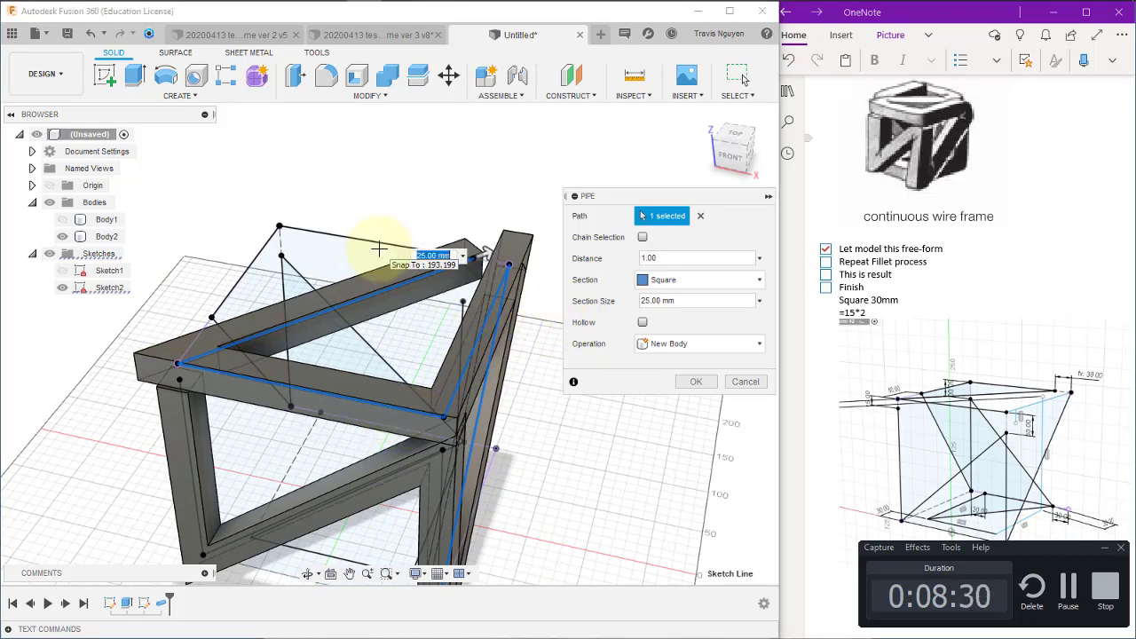
click(691, 384)
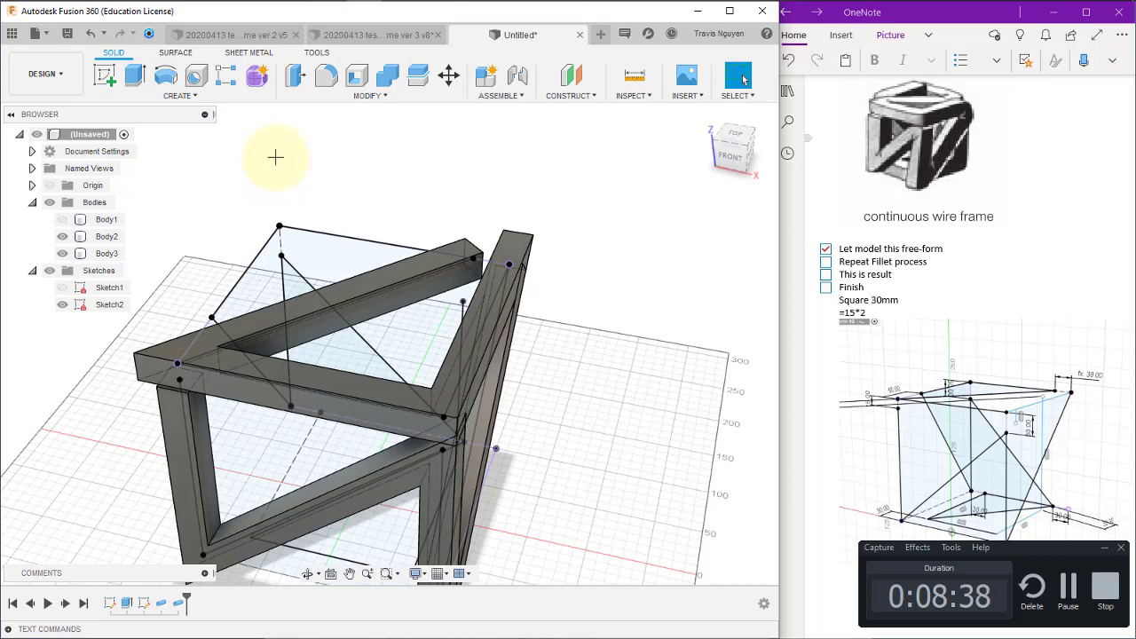
Start a New Body pipe along the top edge line
click(214, 95)
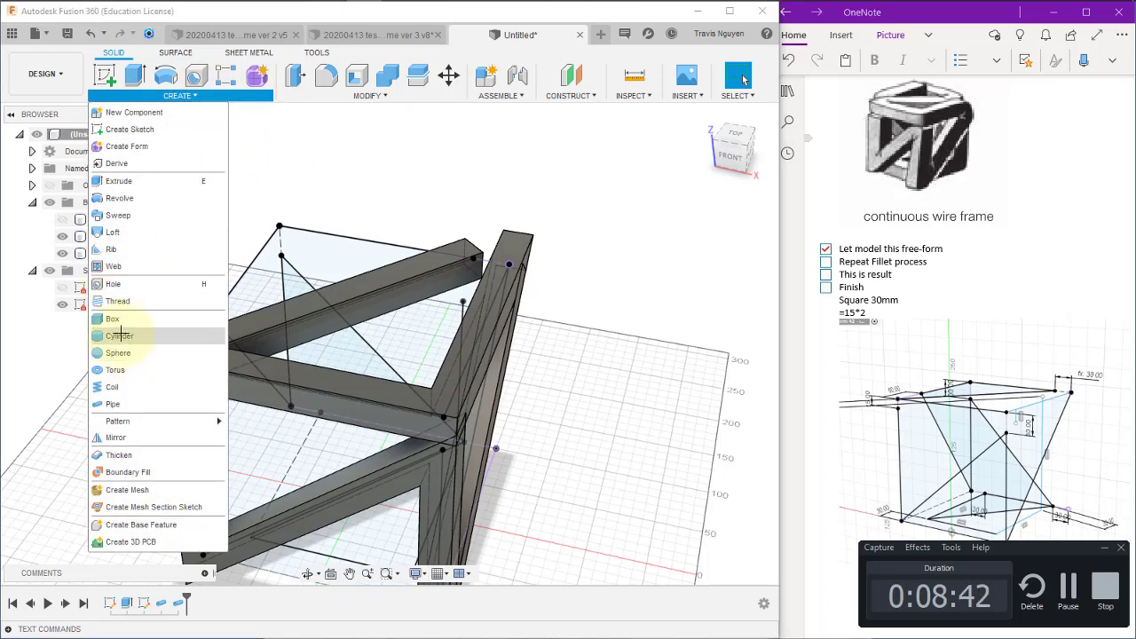
key(Escape)
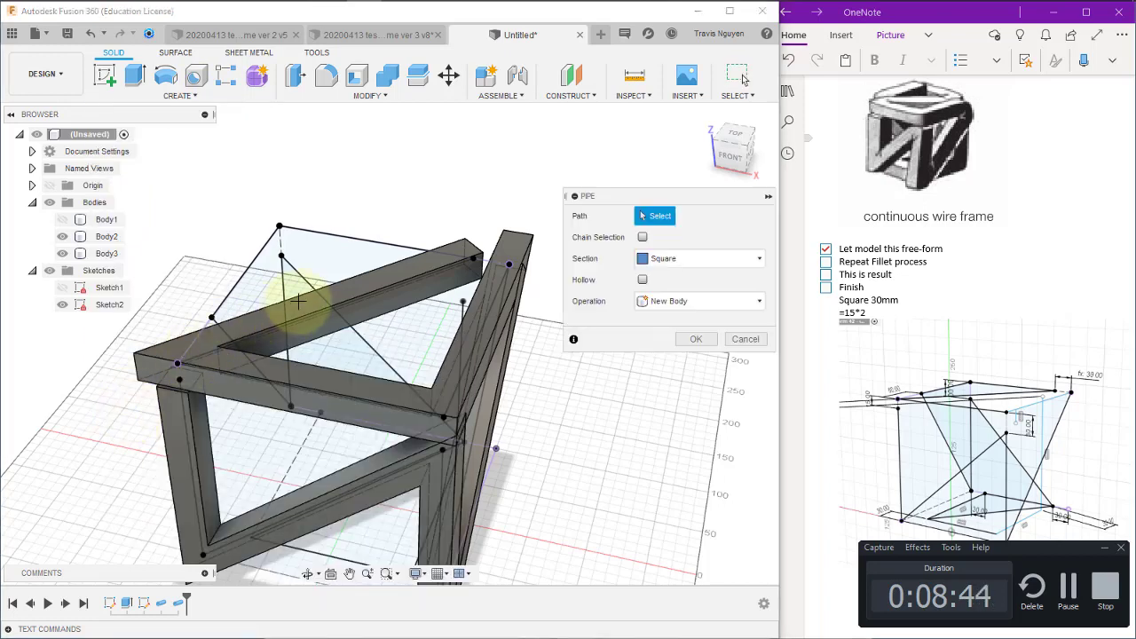
click(303, 317)
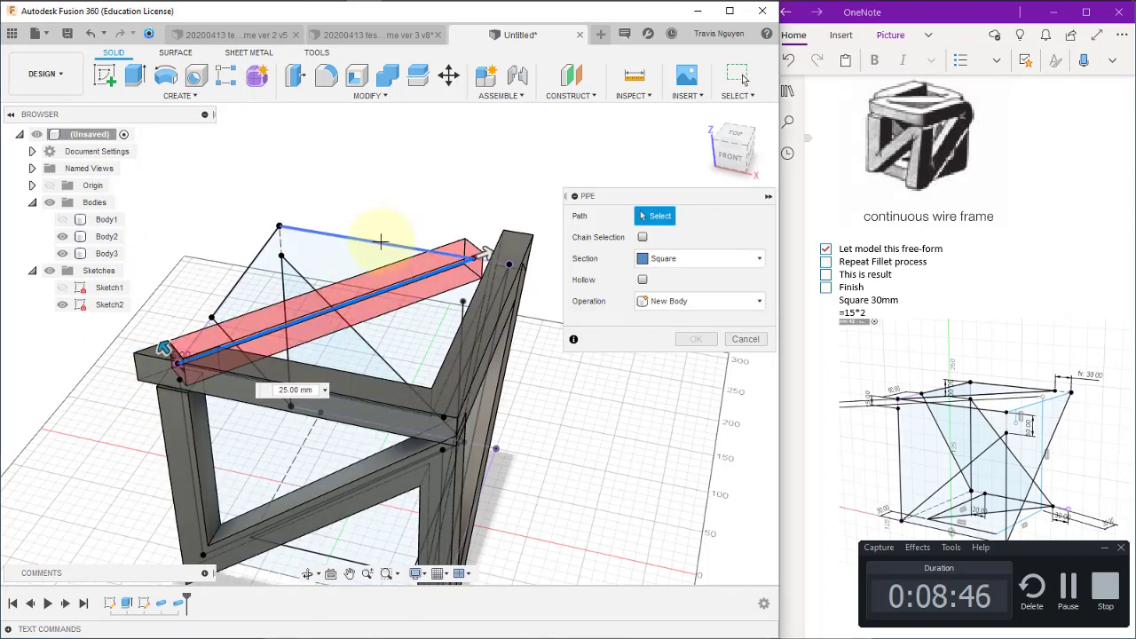
click(721, 343)
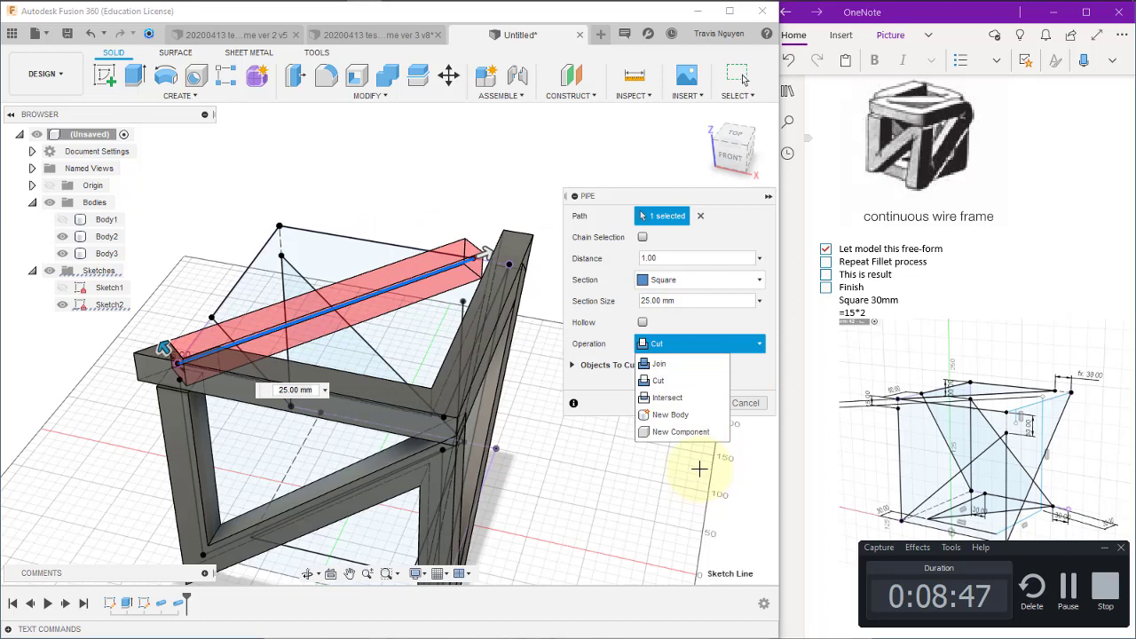
click(697, 415)
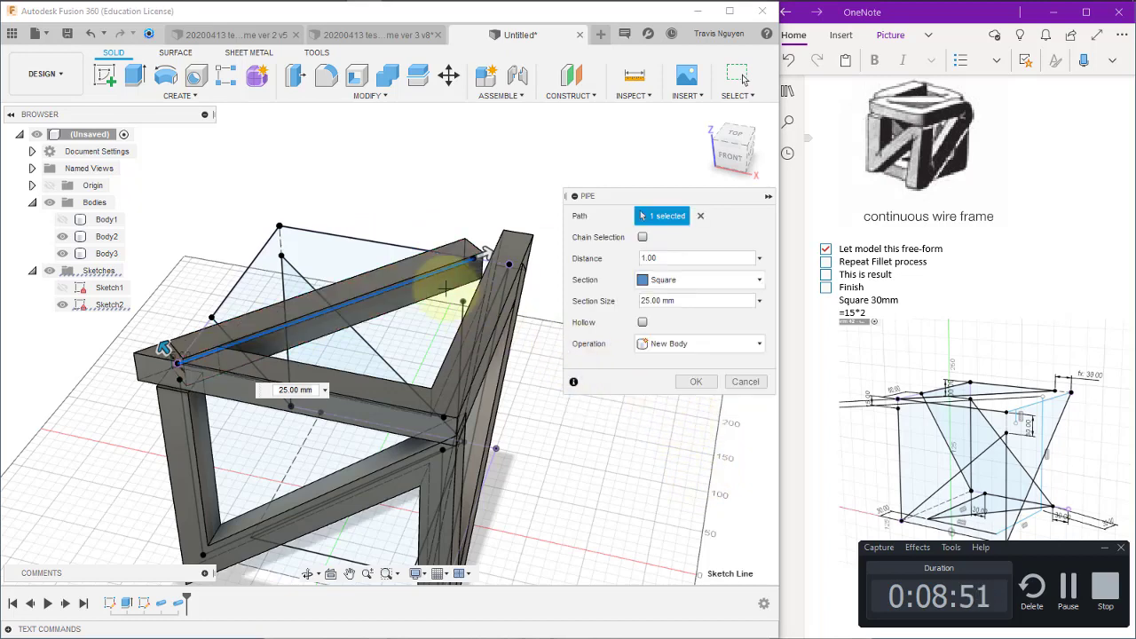
click(379, 241)
key(Tab)
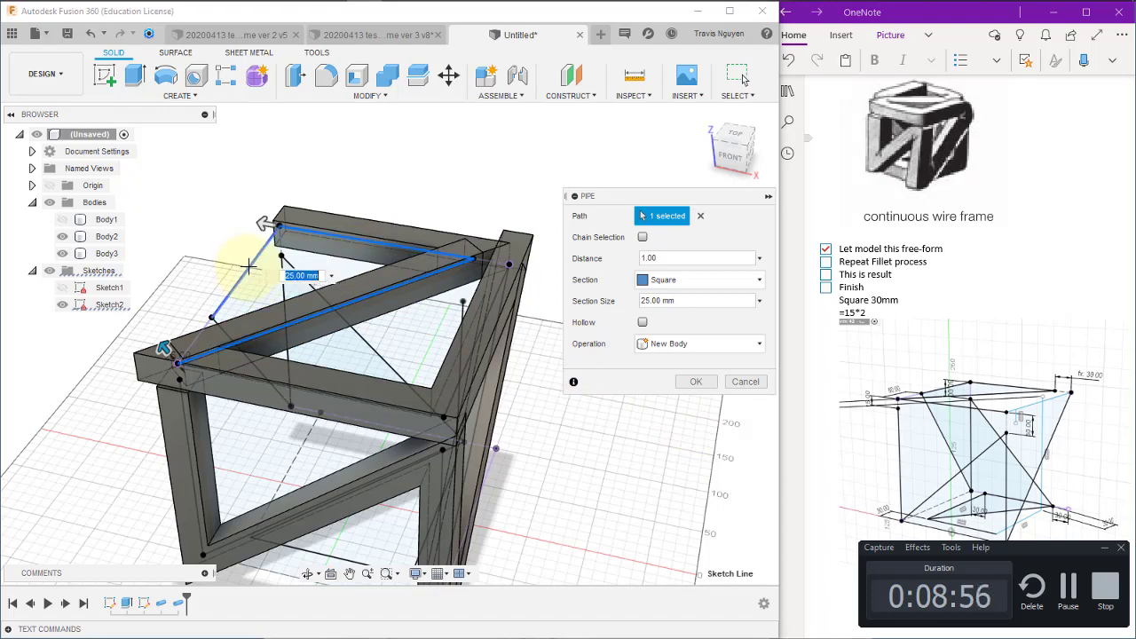
Add the diagonal line to the pipe path, leaving out the left diagonal, and create Body4
shift+middle_drag(292, 520, 441, 490)
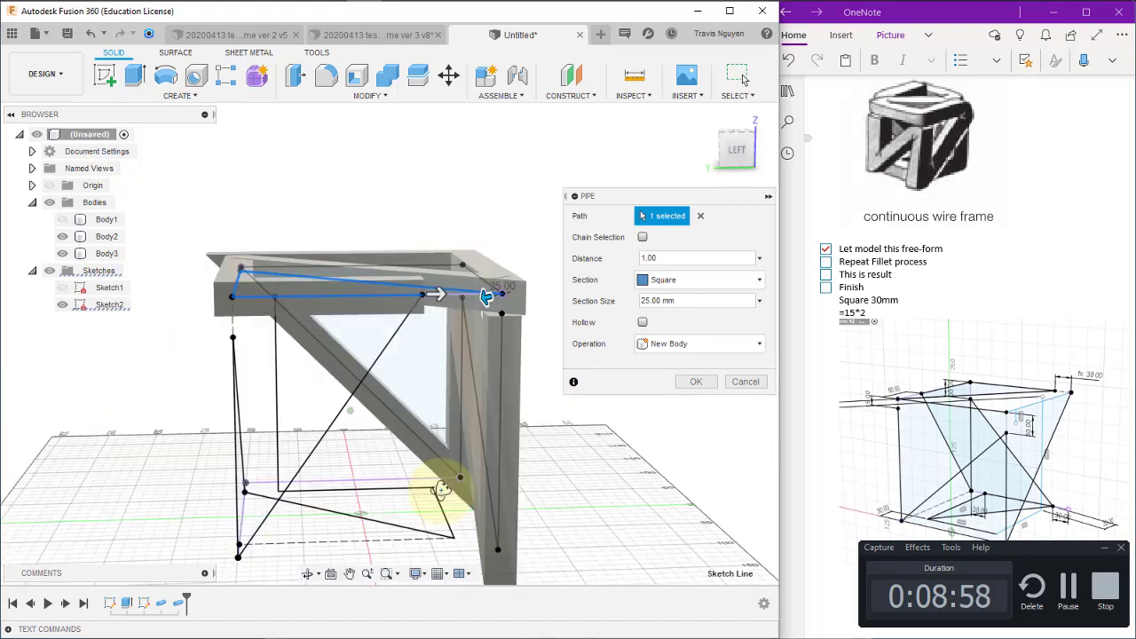
click(390, 343)
mouse_move(393, 406)
shift+middle_down()
mouse_move(520, 468)
mouse_move(530, 522)
mouse_move(520, 476)
mouse_move(533, 477)
mouse_move(527, 325)
mouse_move(472, 379)
mouse_move(329, 325)
shift+middle_up()
mouse_move(482, 452)
shift+middle_down()
mouse_move(500, 453)
mouse_move(489, 443)
shift+middle_up()
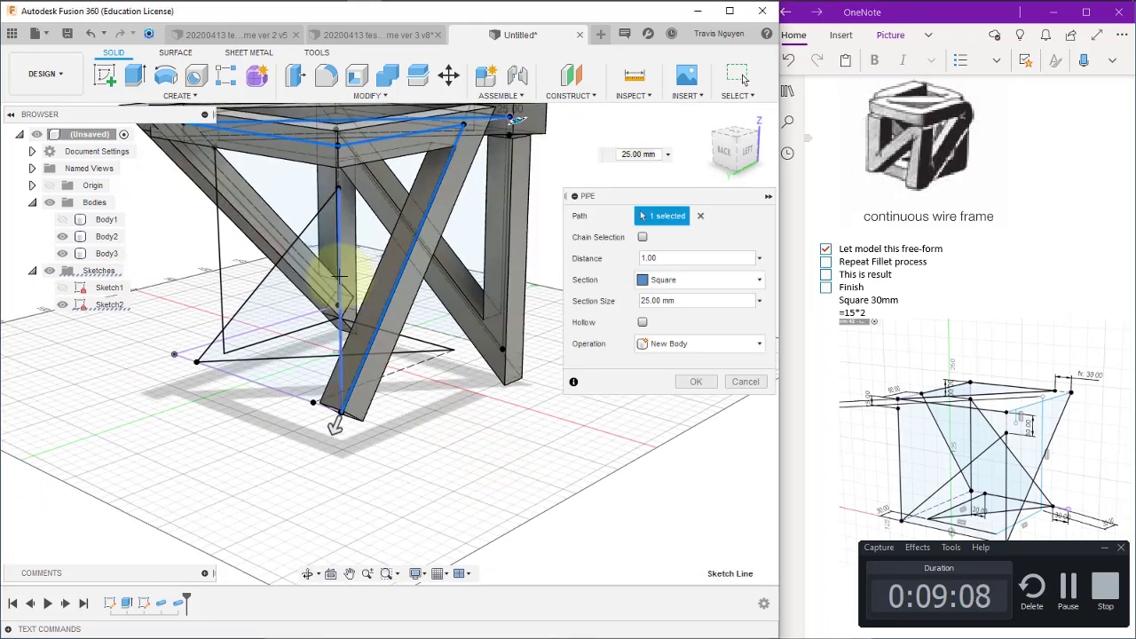
click(272, 259)
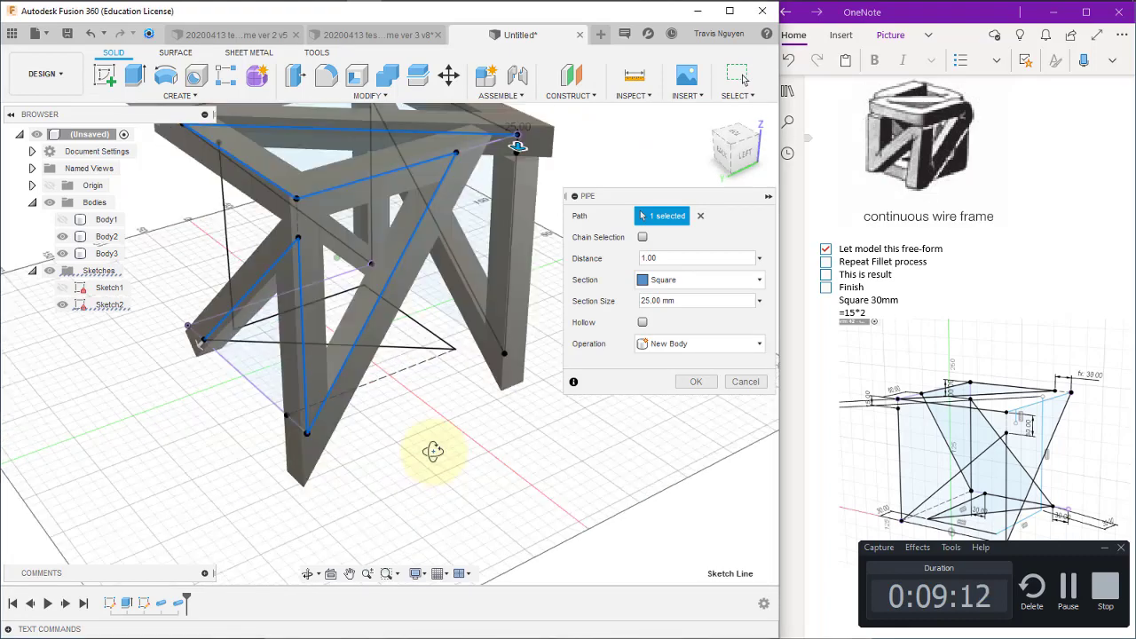
shift+middle_drag(447, 433, 439, 447)
click(284, 279)
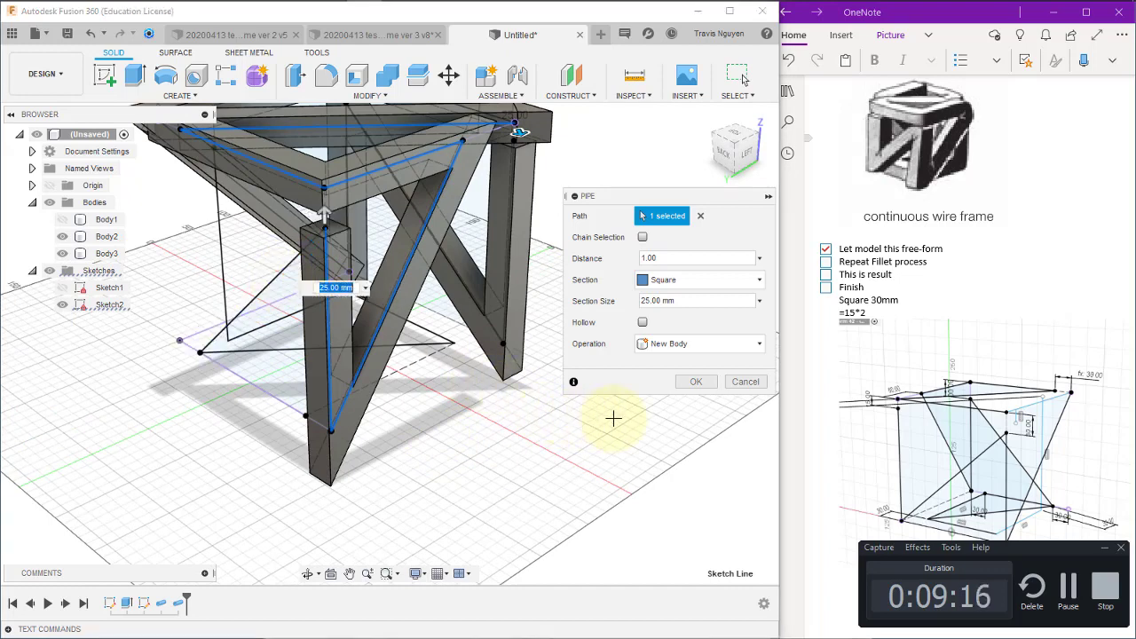
click(690, 380)
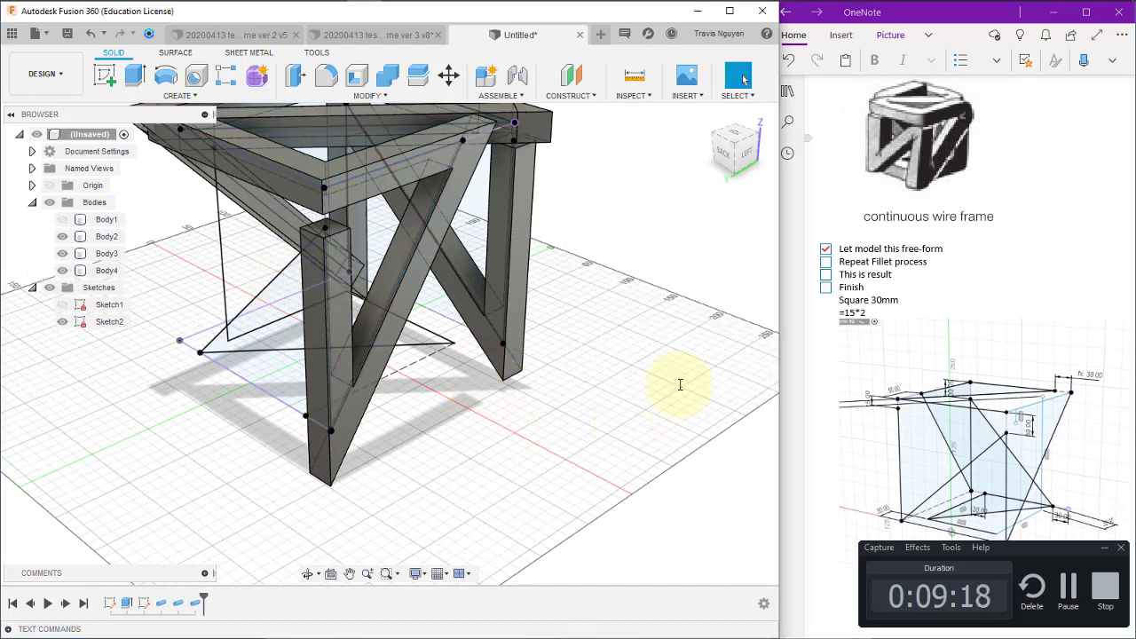
Start a New Body pipe on the vertical sketch line and add the diagonal to its path
click(162, 96)
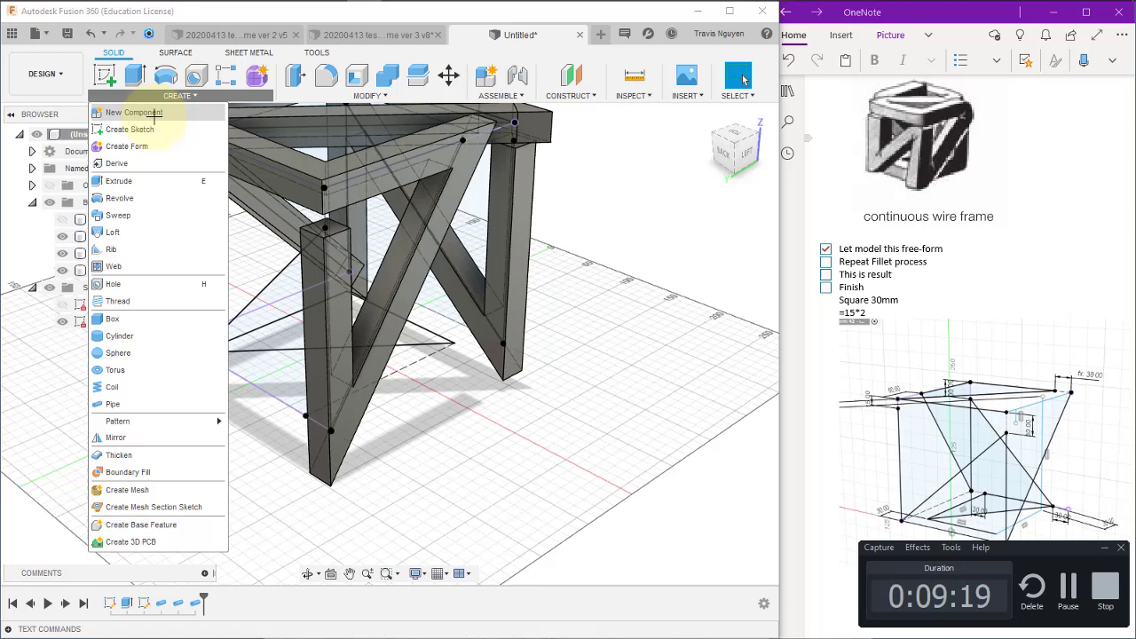
click(130, 404)
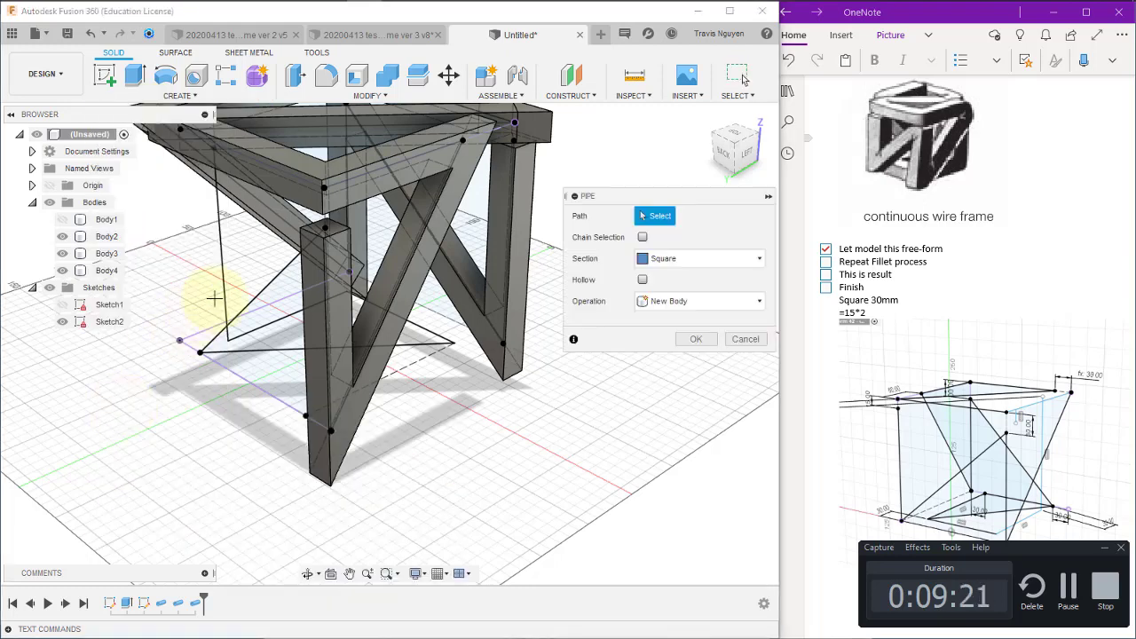
click(325, 302)
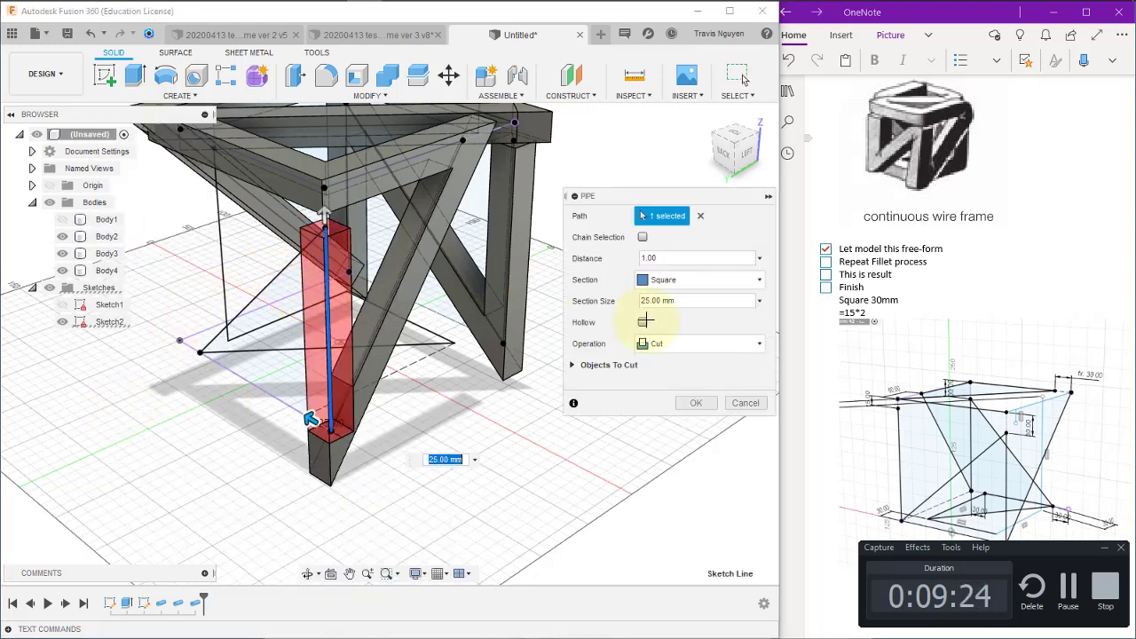
click(701, 343)
click(664, 414)
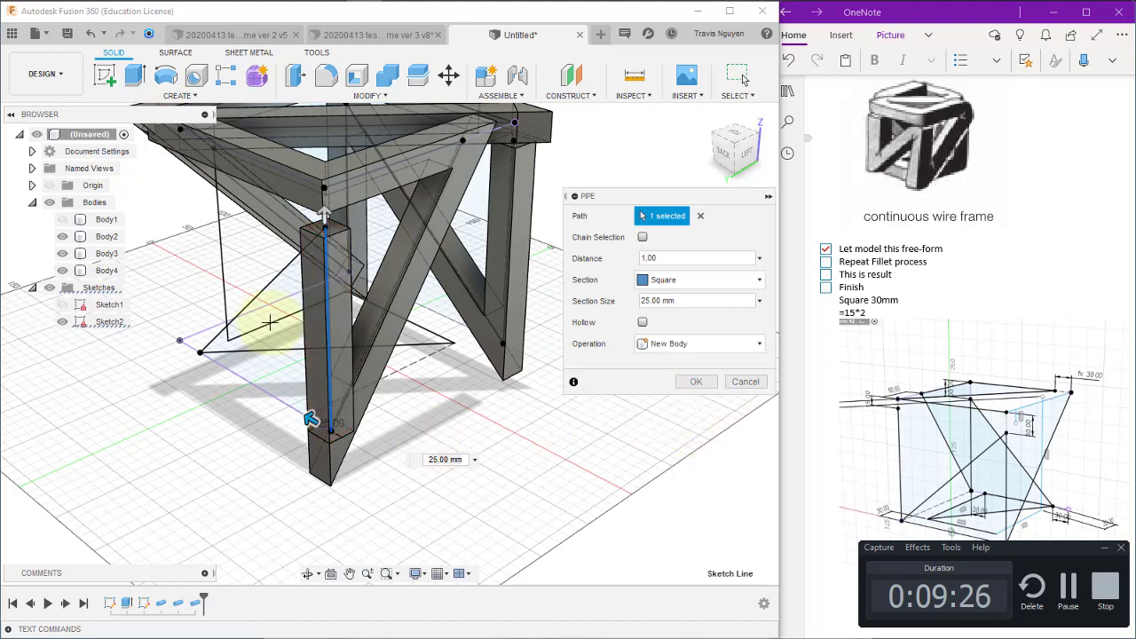
click(273, 283)
Drop the bottom horizontal segment from the path and create the Body5 pipe
shift+middle_drag(301, 502, 429, 503)
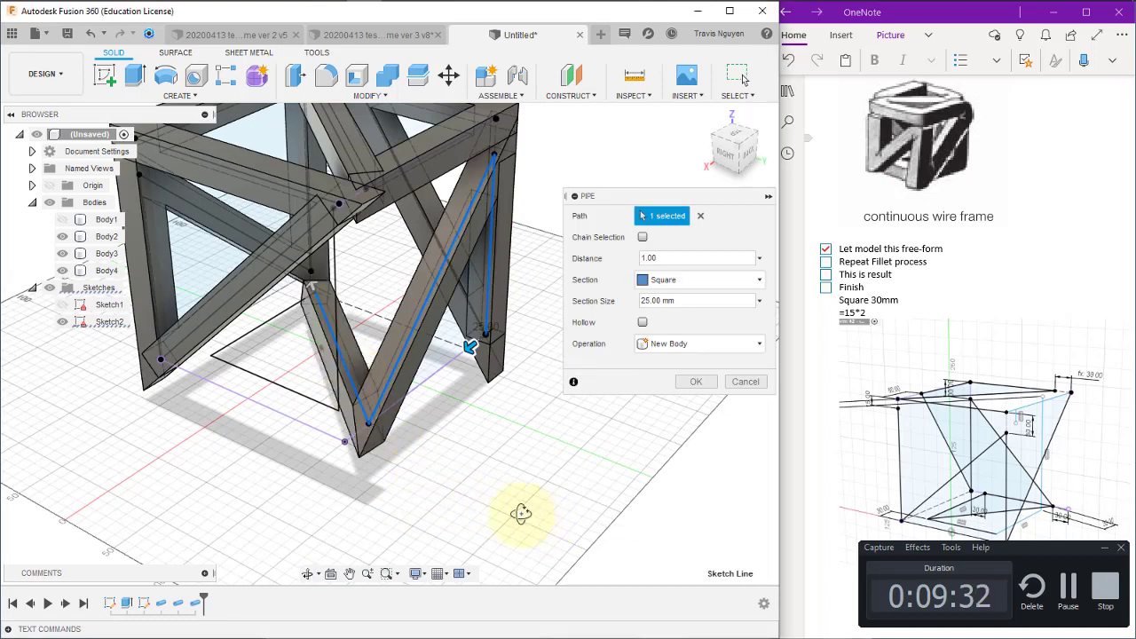
mouse_move(517, 514)
shift+middle_down()
mouse_move(500, 489)
mouse_move(546, 506)
mouse_move(380, 406)
shift+middle_up()
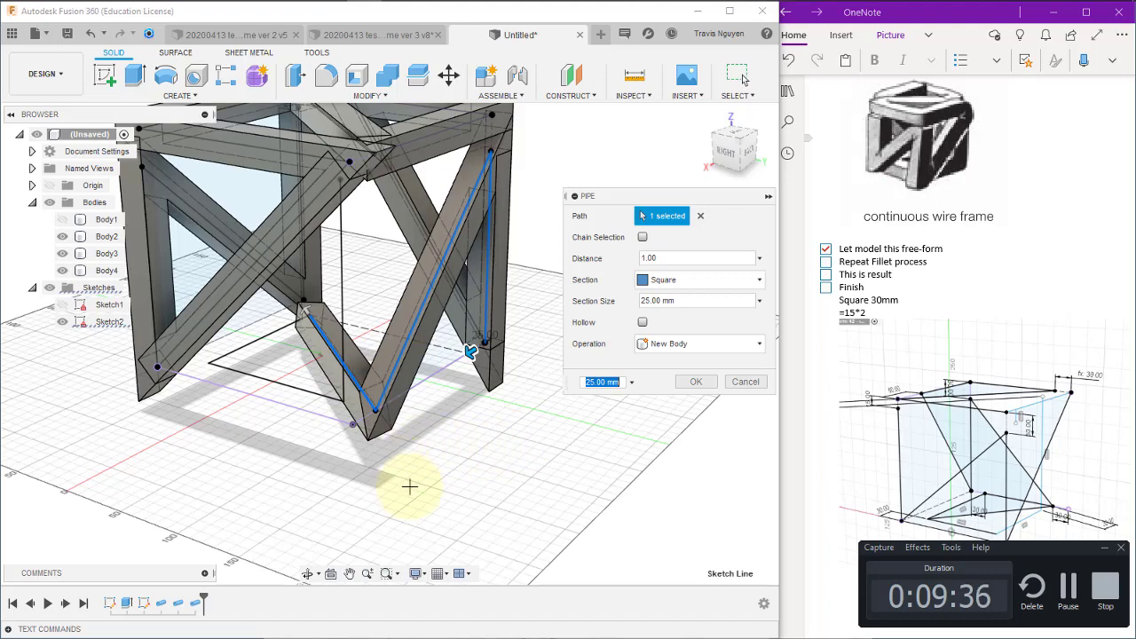
mouse_move(501, 435)
shift+middle_down()
mouse_move(444, 431)
mouse_move(426, 412)
shift+middle_up()
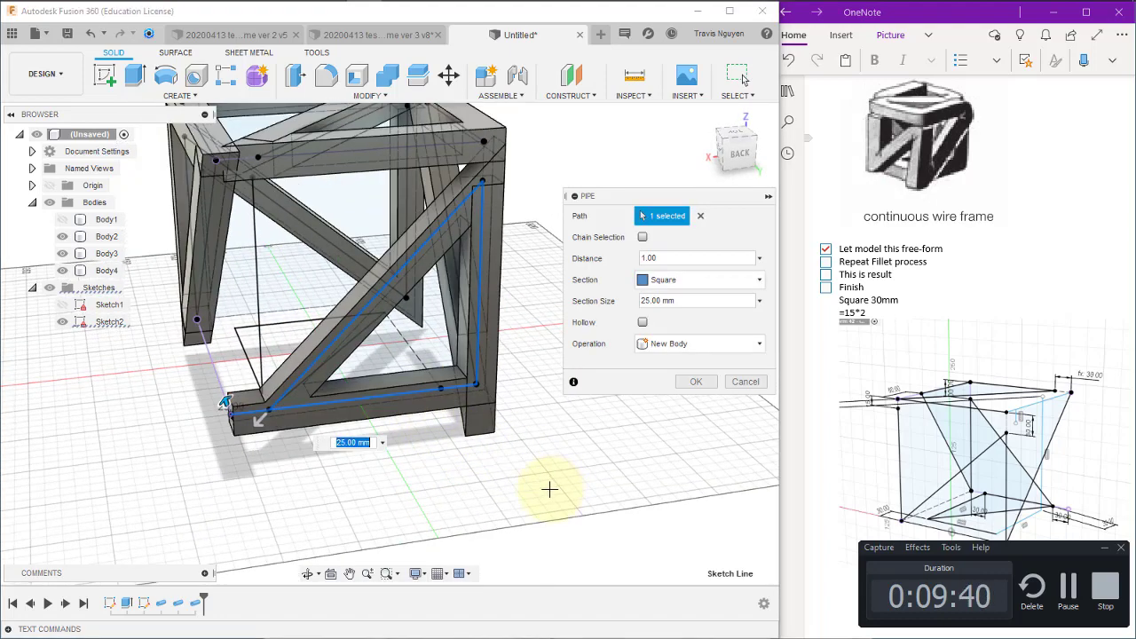
mouse_move(549, 489)
shift+middle_down()
mouse_move(405, 482)
mouse_move(494, 481)
mouse_move(492, 471)
mouse_move(486, 496)
mouse_move(479, 489)
shift+middle_up()
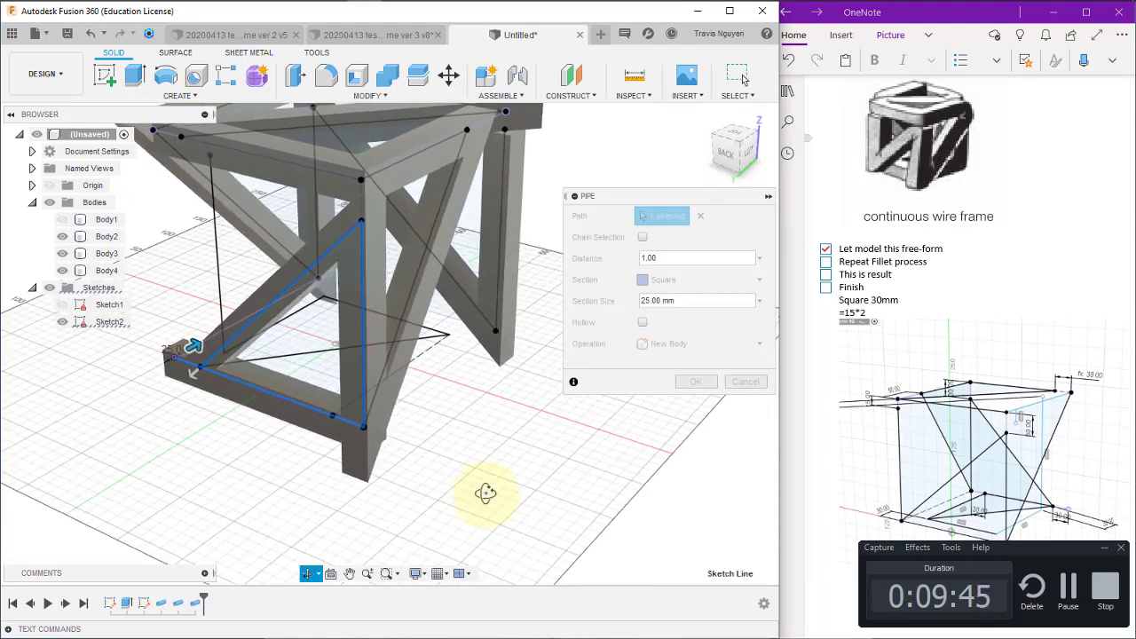
click(311, 416)
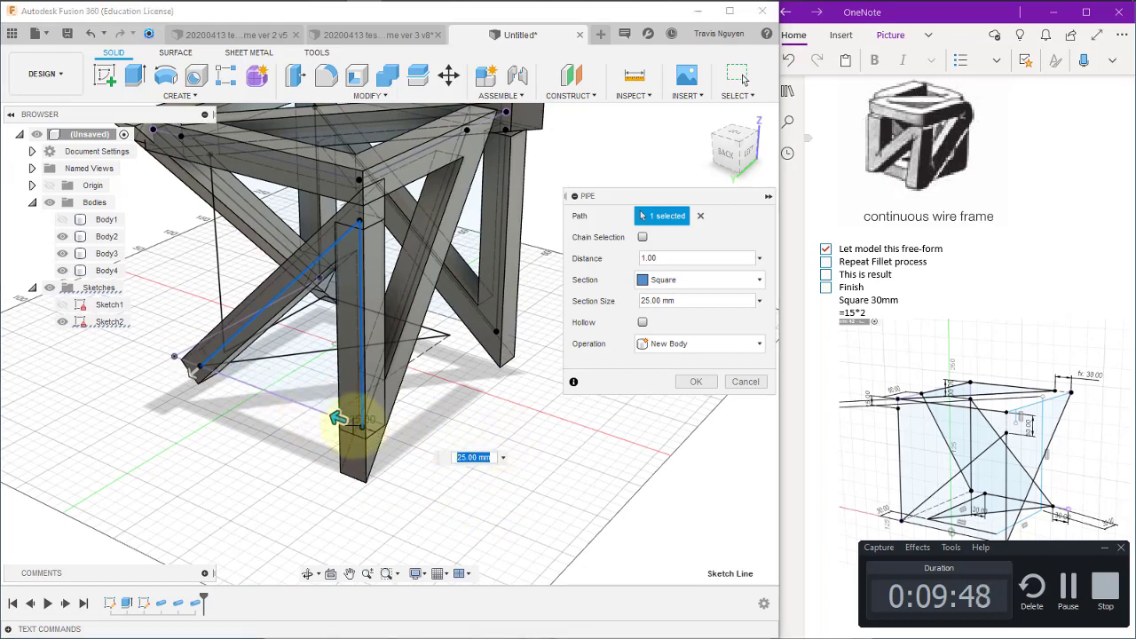
mouse_move(473, 530)
shift+middle_down()
mouse_move(436, 500)
mouse_move(508, 479)
shift+middle_up()
click(691, 381)
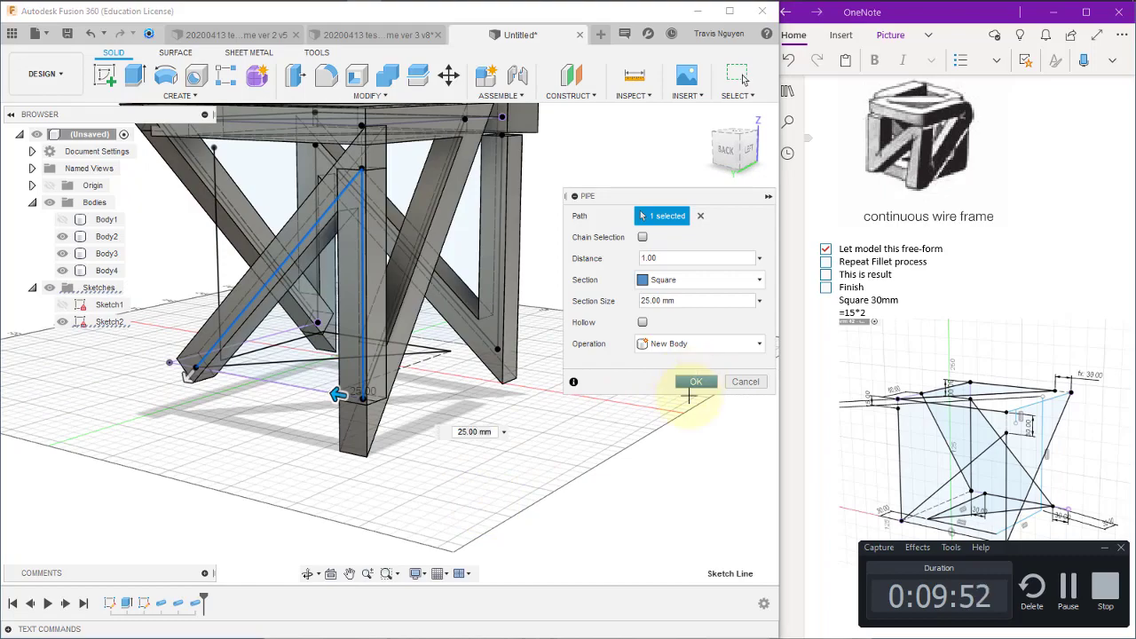
mouse_move(642, 456)
shift+middle_down()
mouse_move(536, 474)
mouse_move(442, 472)
mouse_move(418, 456)
mouse_move(482, 469)
mouse_move(425, 473)
mouse_move(307, 573)
shift+middle_up()
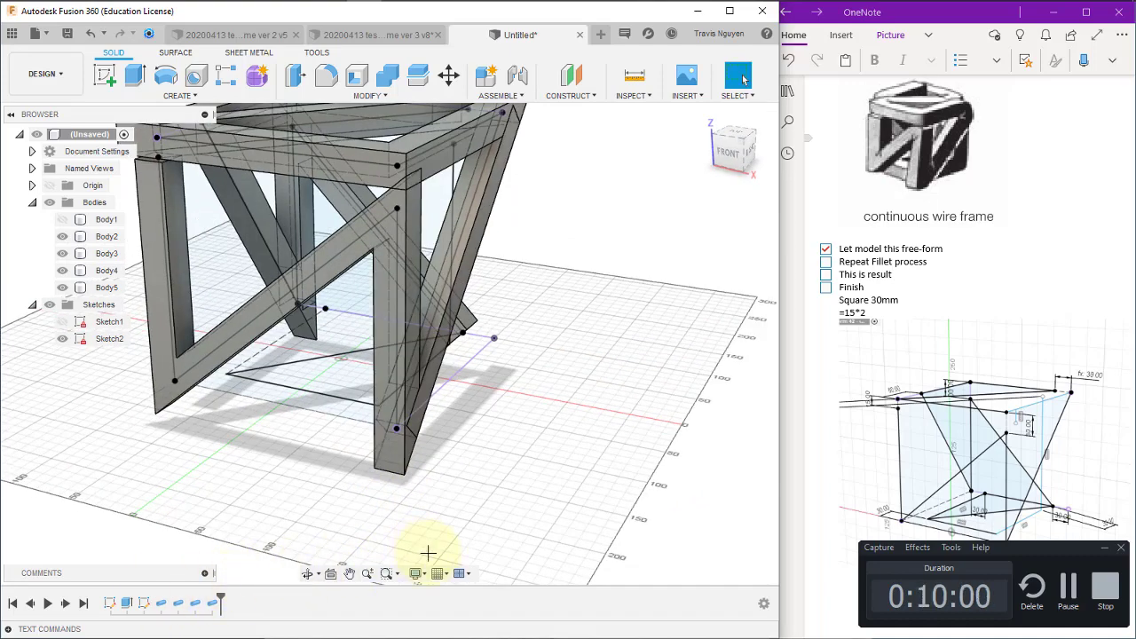
Reopen Sketch2 and delete the long lower diagonal line
double_click(141, 603)
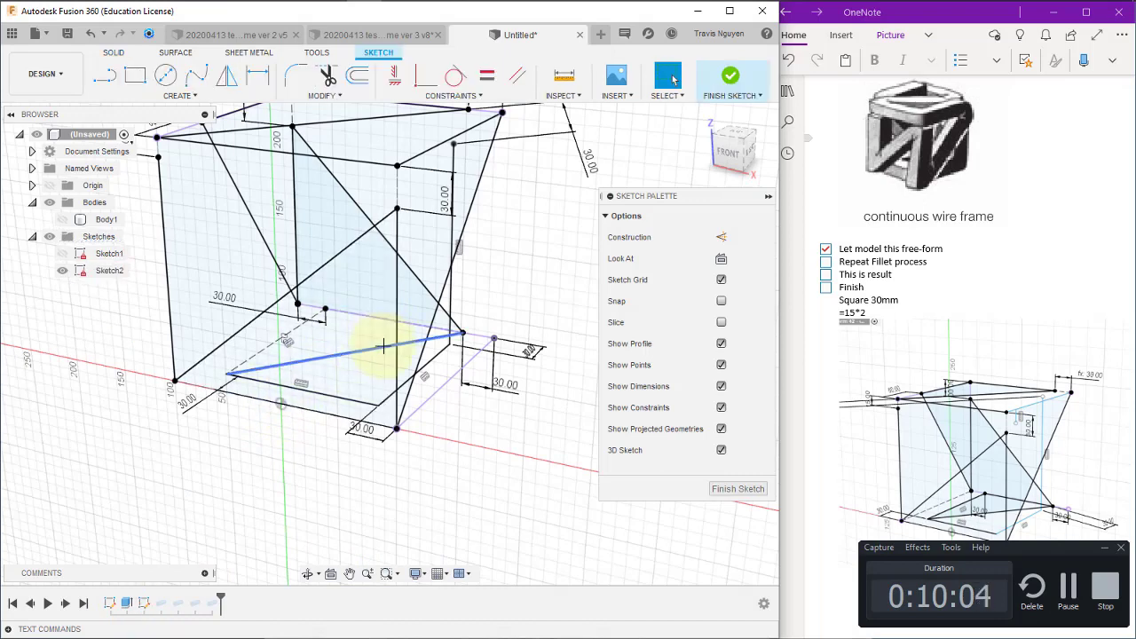
click(333, 362)
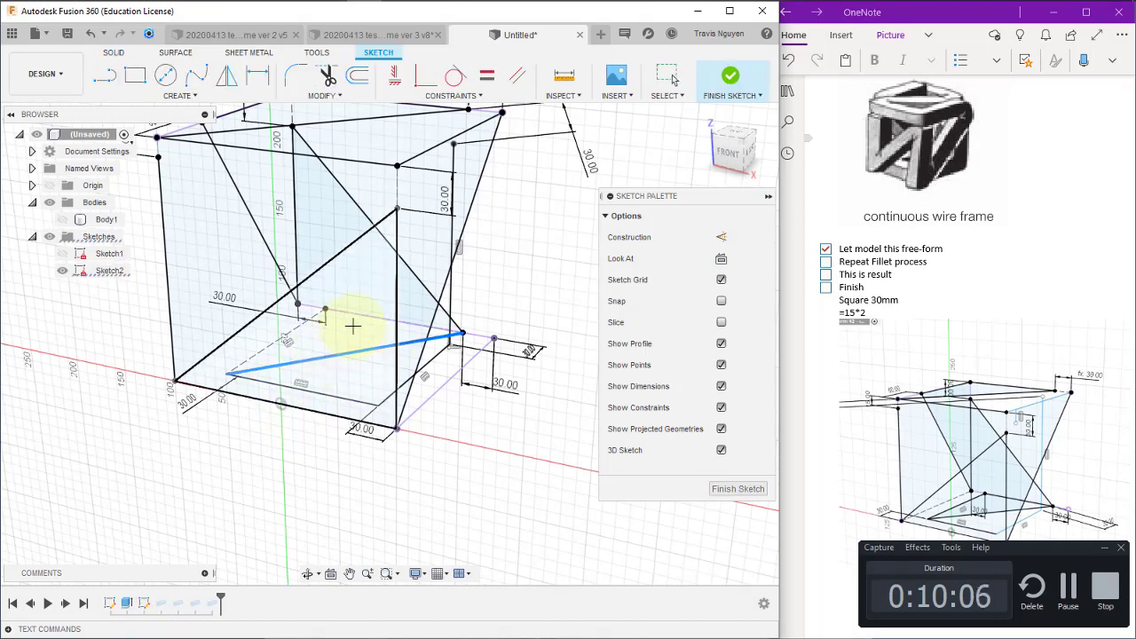
key(Delete)
Draw a line chain from the lower right corner to the lower left corner and finish the sketch
click(105, 75)
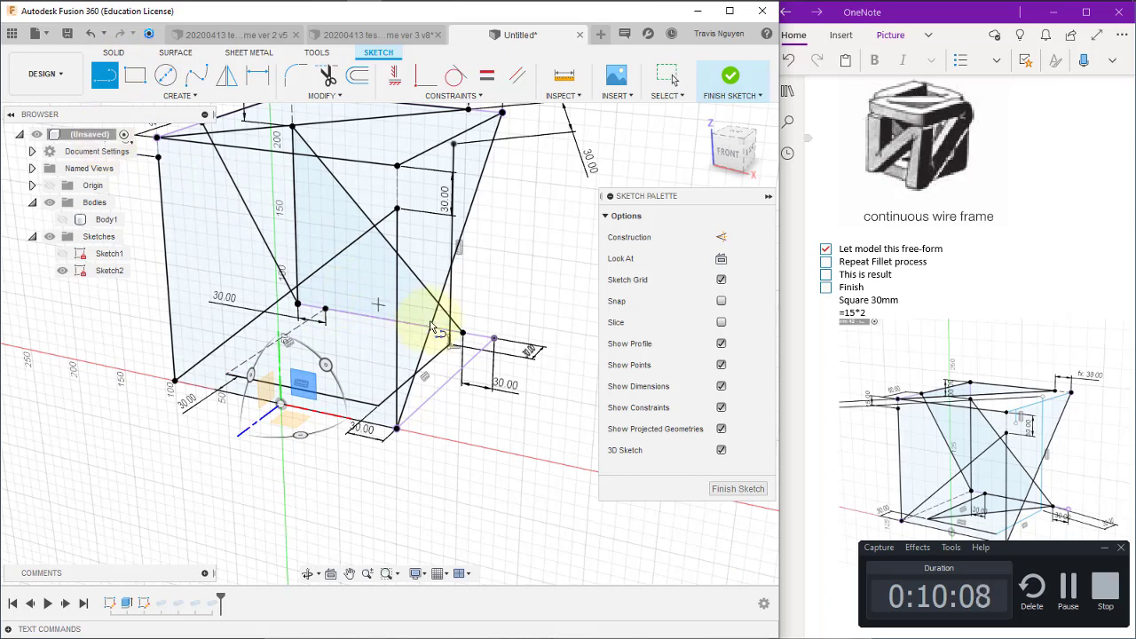
click(461, 333)
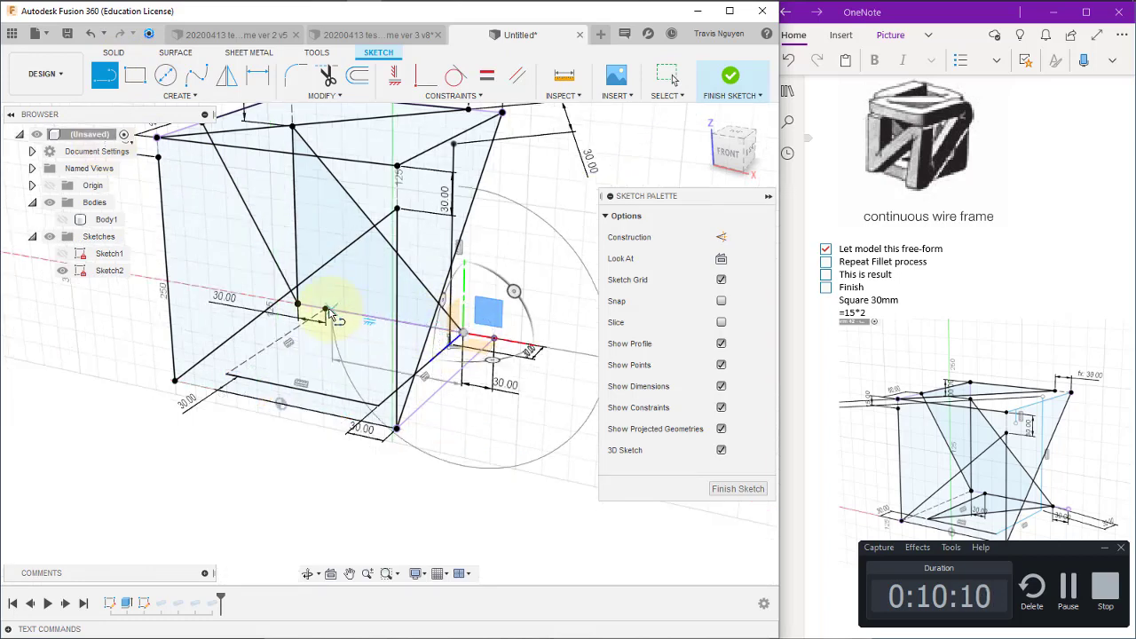
click(325, 311)
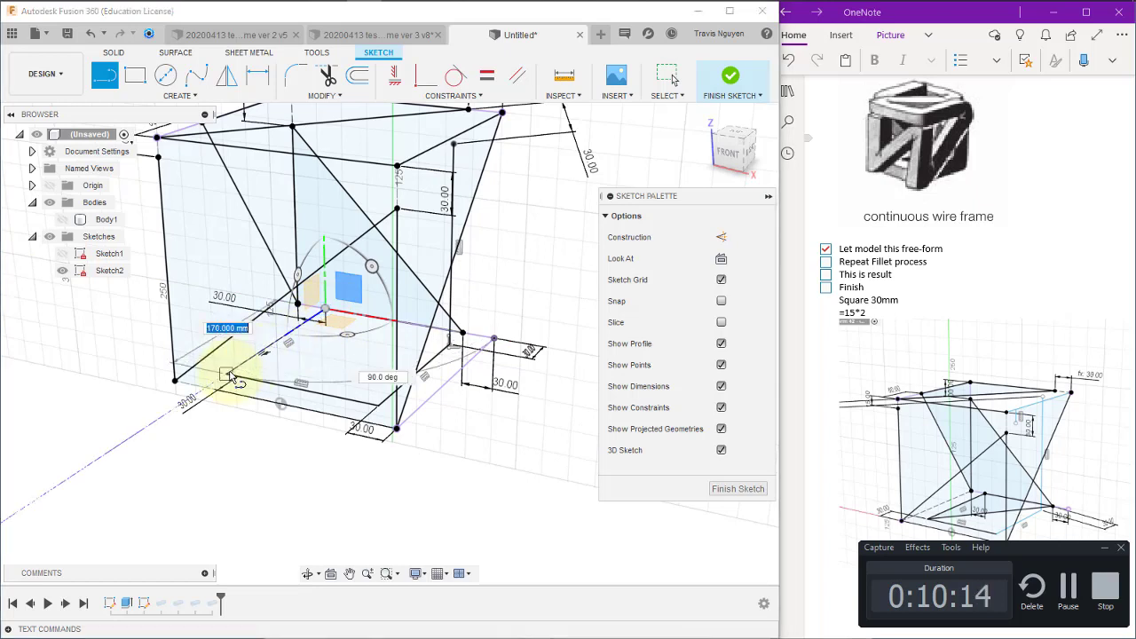
click(224, 379)
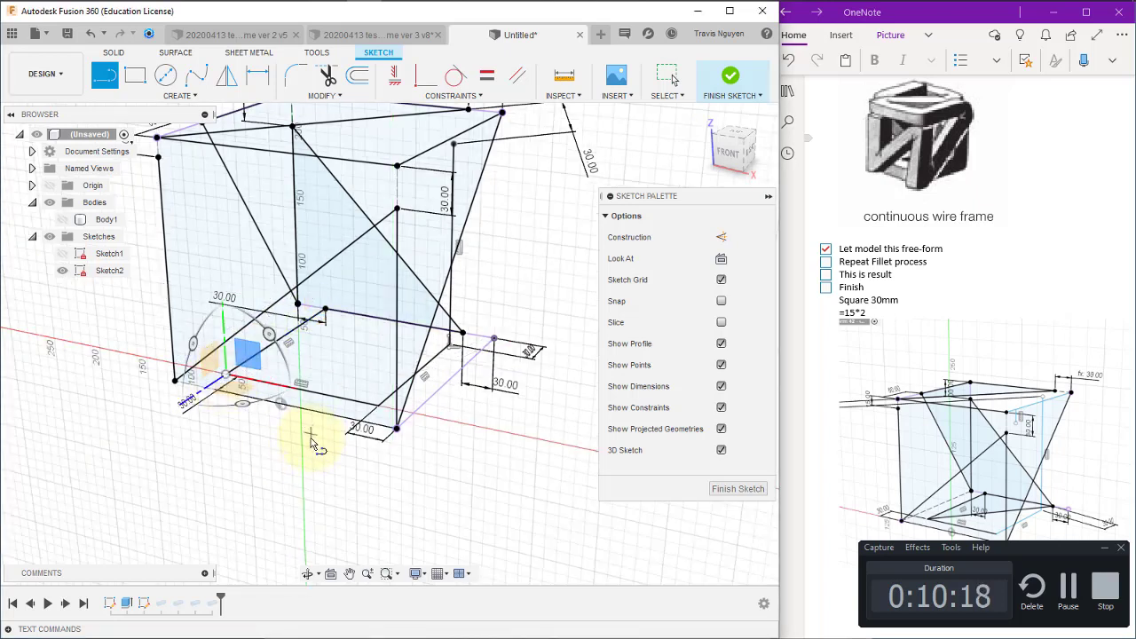
key(Escape)
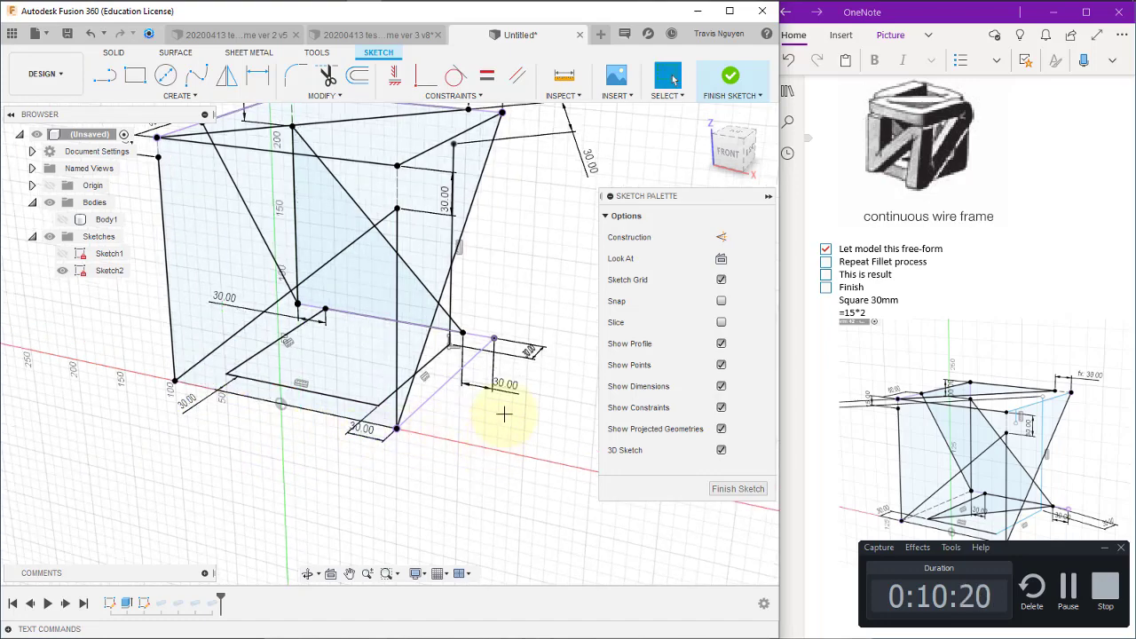
click(730, 76)
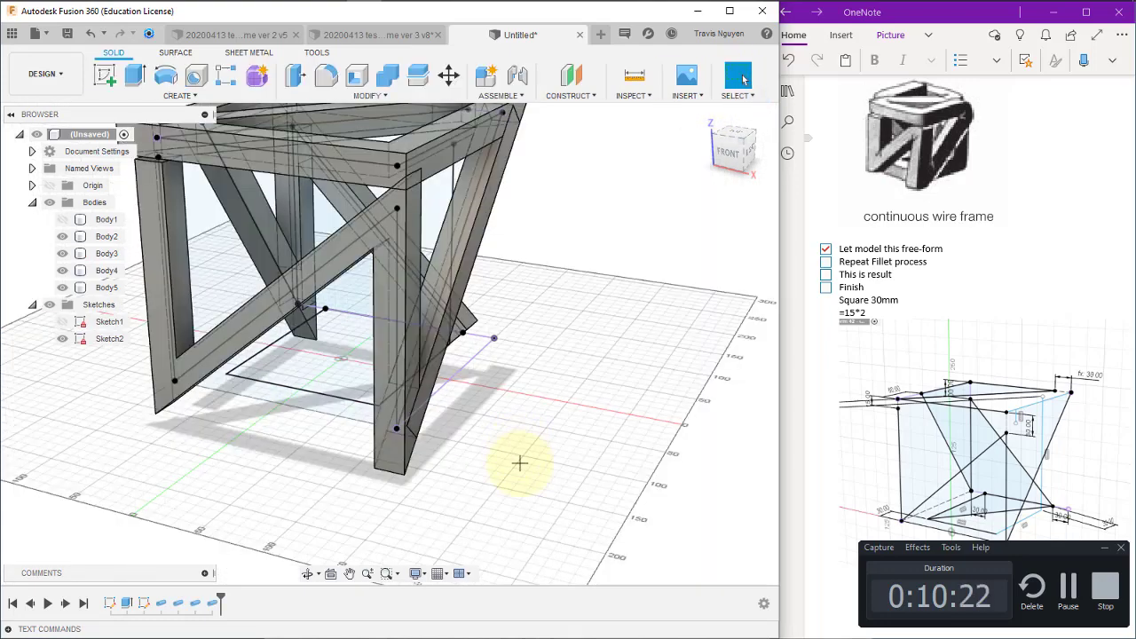
shift+middle_drag(521, 451, 521, 460)
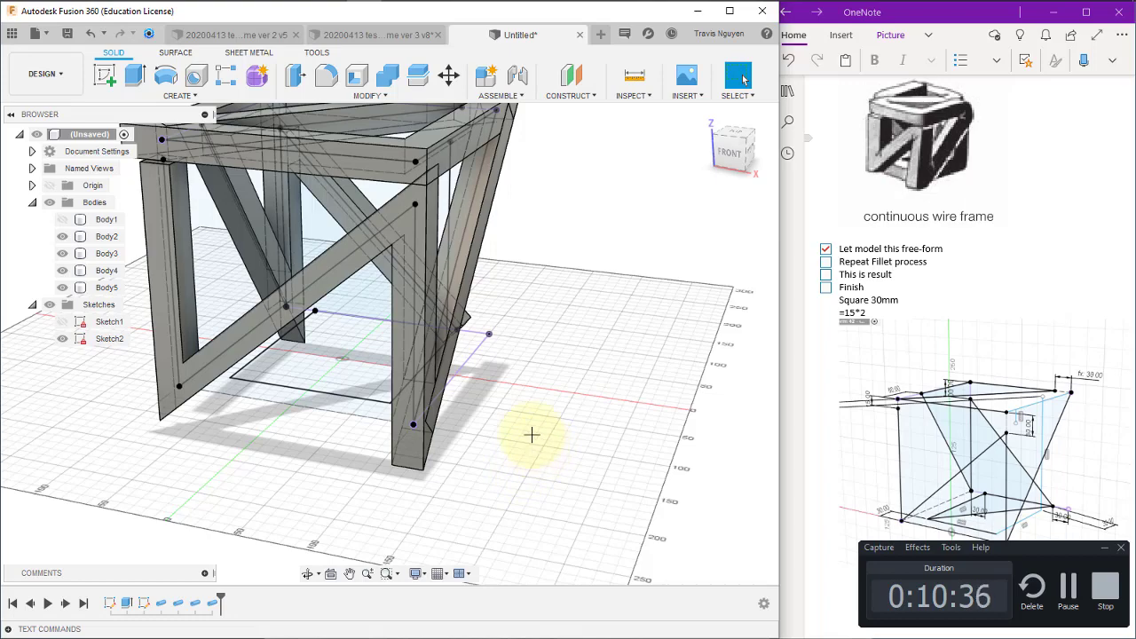
shift+middle_drag(531, 435, 287, 322)
shift+middle_drag(305, 515, 608, 520)
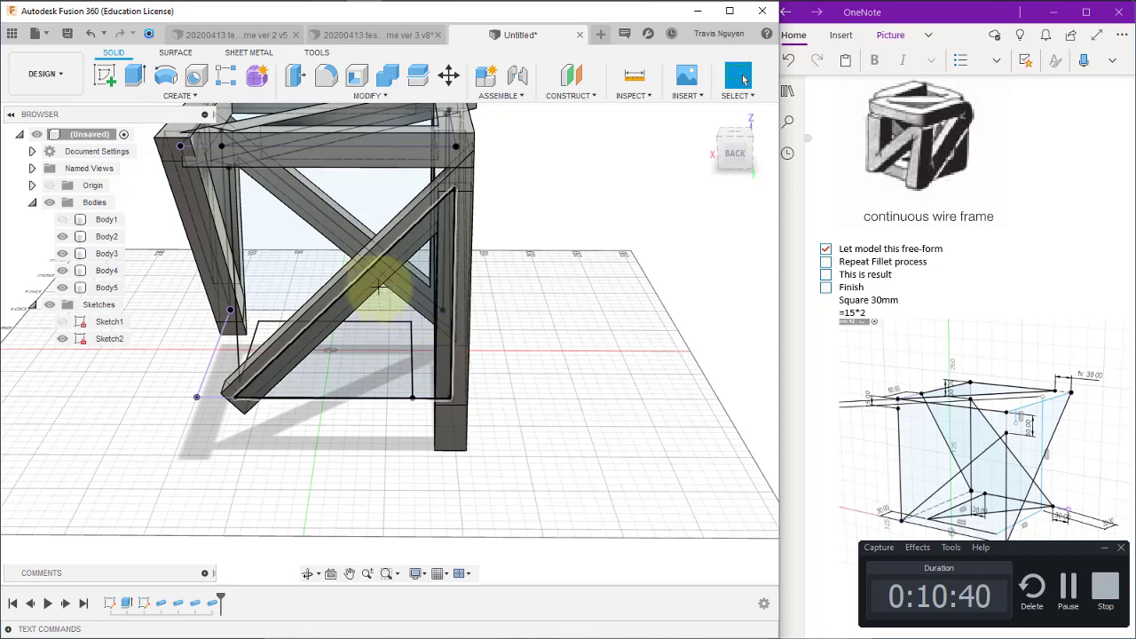
Re-edit the last pipe and confirm it as a 25 mm square new body around the cube's bottom
double_click(213, 603)
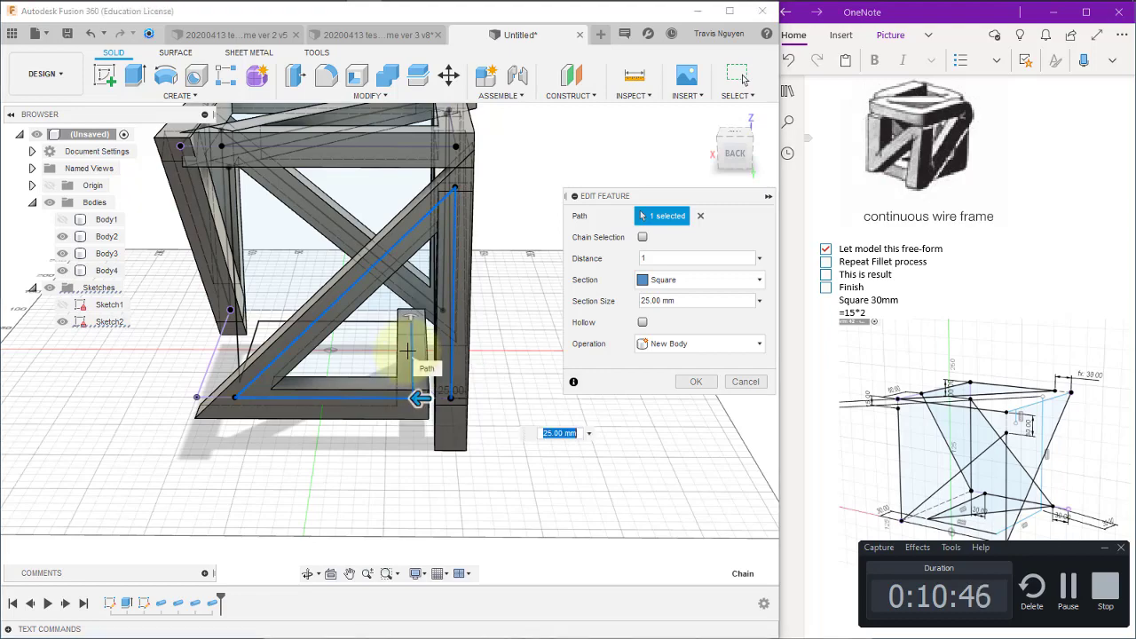
mouse_move(356, 505)
shift+middle_down()
mouse_move(362, 545)
mouse_move(426, 541)
mouse_move(284, 382)
shift+middle_up()
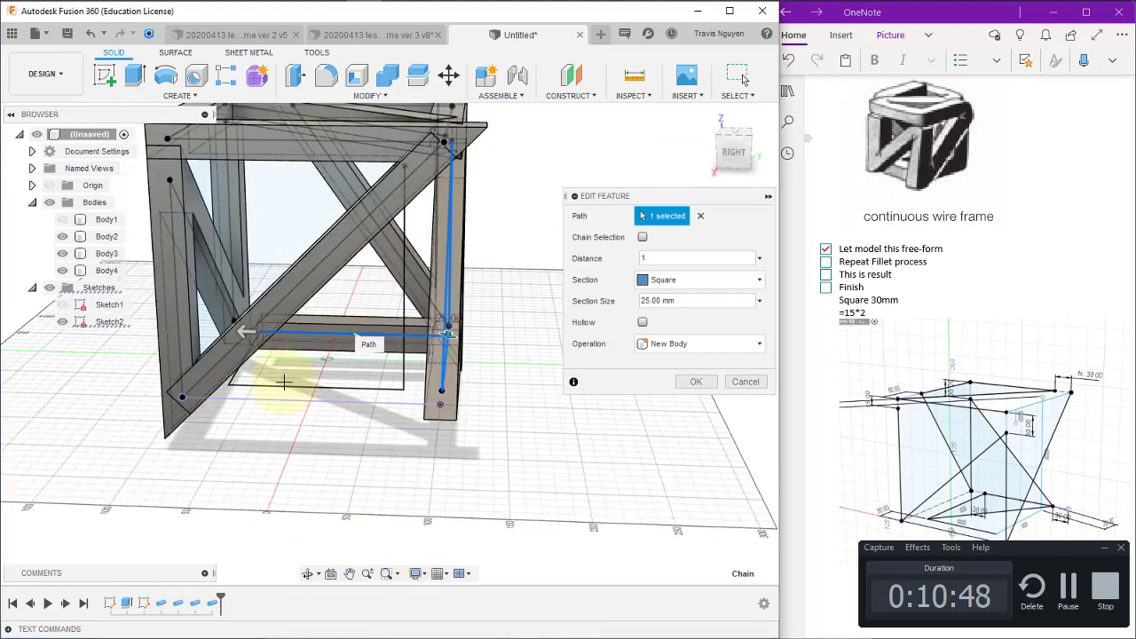
mouse_move(295, 441)
shift+middle_down()
mouse_move(249, 418)
mouse_move(252, 342)
shift+middle_up()
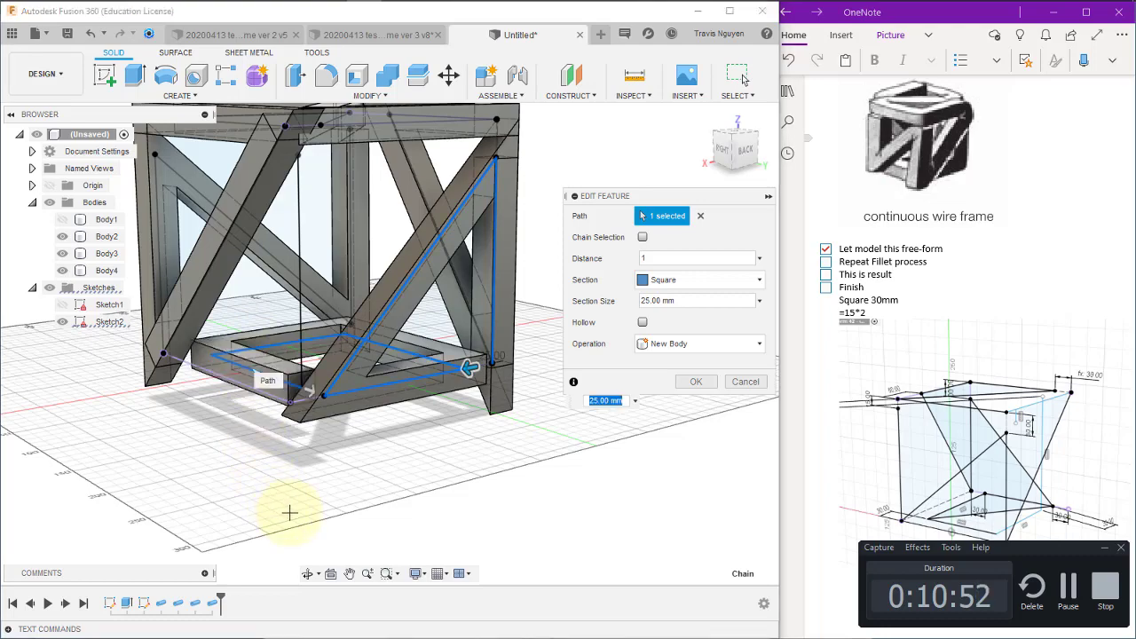
mouse_move(290, 512)
shift+middle_down()
mouse_move(355, 520)
mouse_move(426, 350)
shift+middle_up()
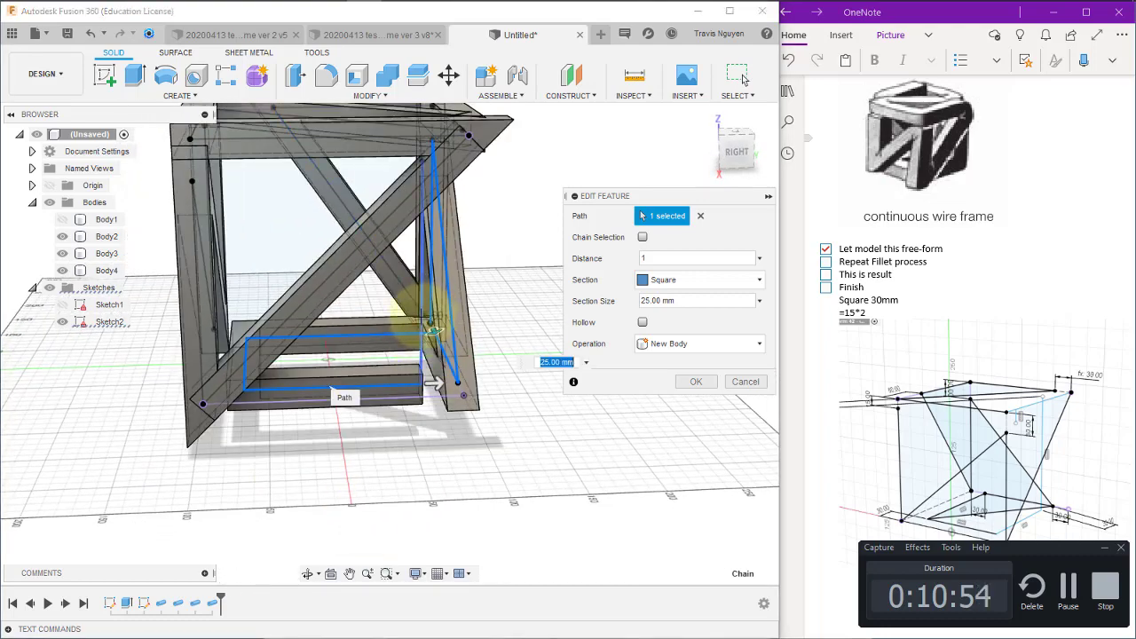
mouse_move(438, 481)
shift+middle_down()
mouse_move(502, 471)
mouse_move(498, 481)
mouse_move(533, 452)
shift+middle_up()
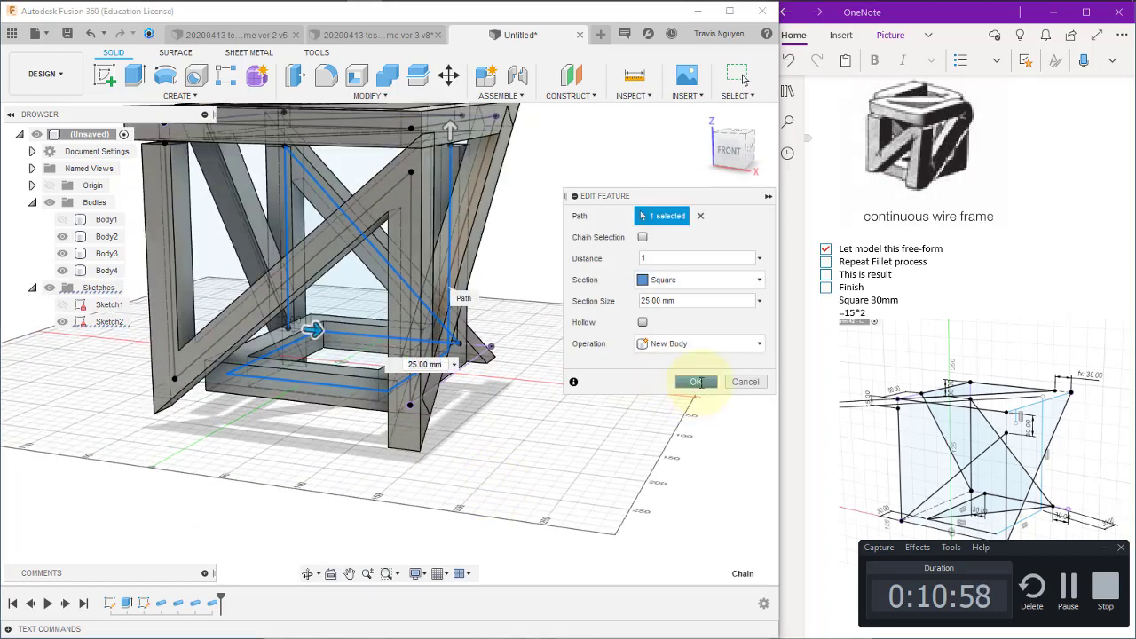
click(696, 381)
mouse_move(621, 473)
shift+middle_down()
mouse_move(559, 452)
mouse_move(609, 477)
mouse_move(598, 474)
shift+middle_up()
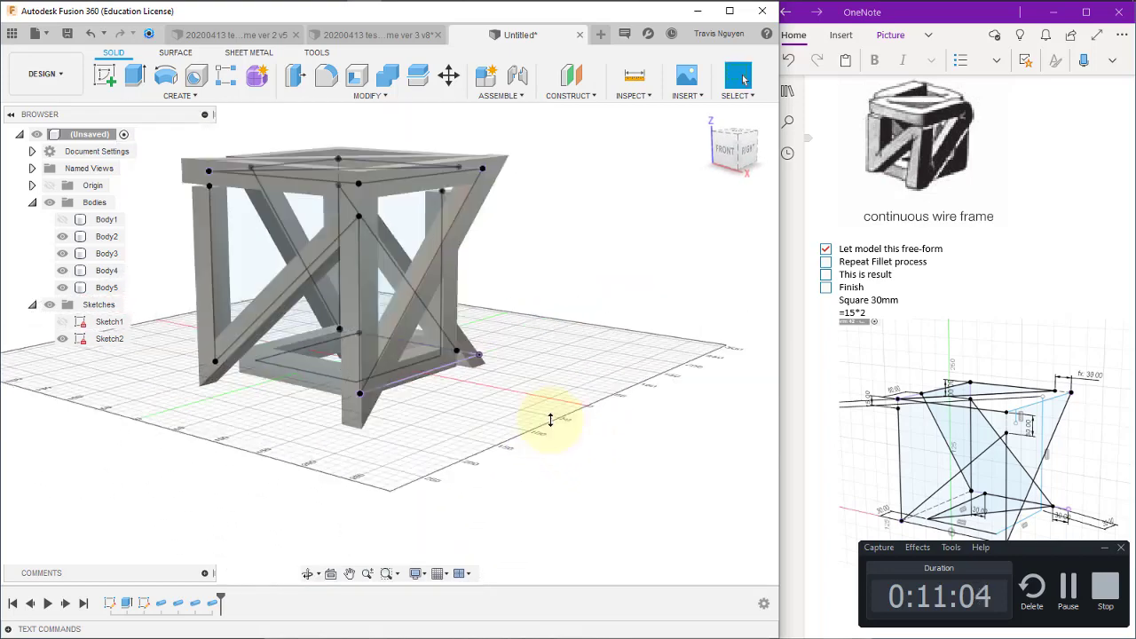
Fillet the lower pipe edge at its joint
mouse_move(550, 421)
shift+middle_down()
mouse_move(577, 449)
mouse_move(565, 461)
shift+middle_up()
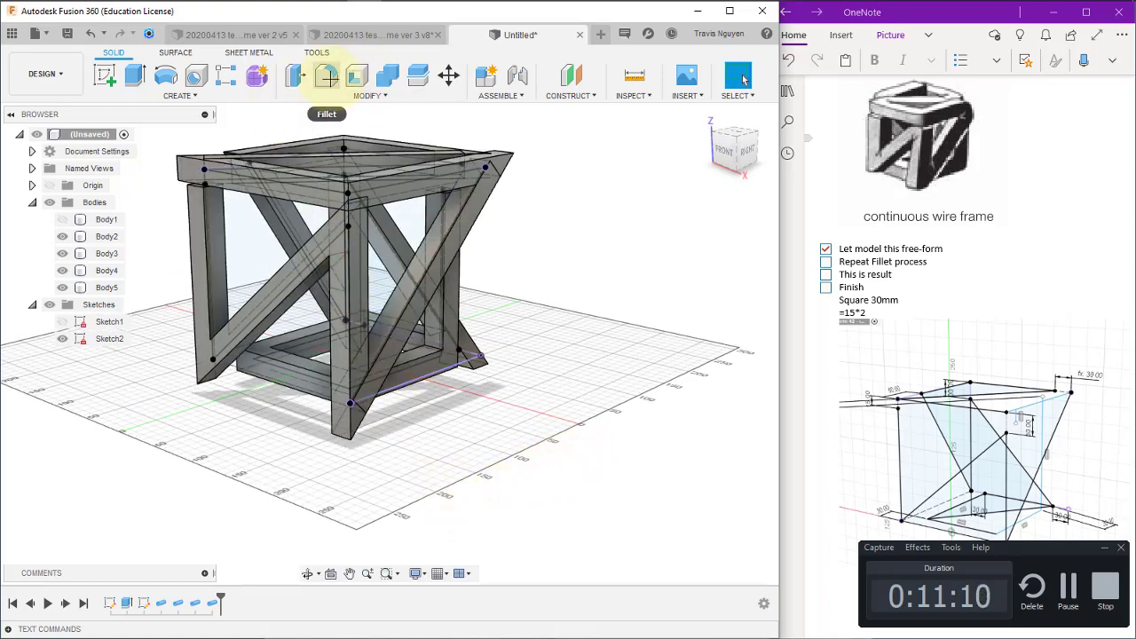
click(327, 76)
mouse_move(278, 520)
shift+middle_down()
mouse_move(325, 545)
mouse_move(388, 538)
mouse_move(397, 432)
shift+middle_up()
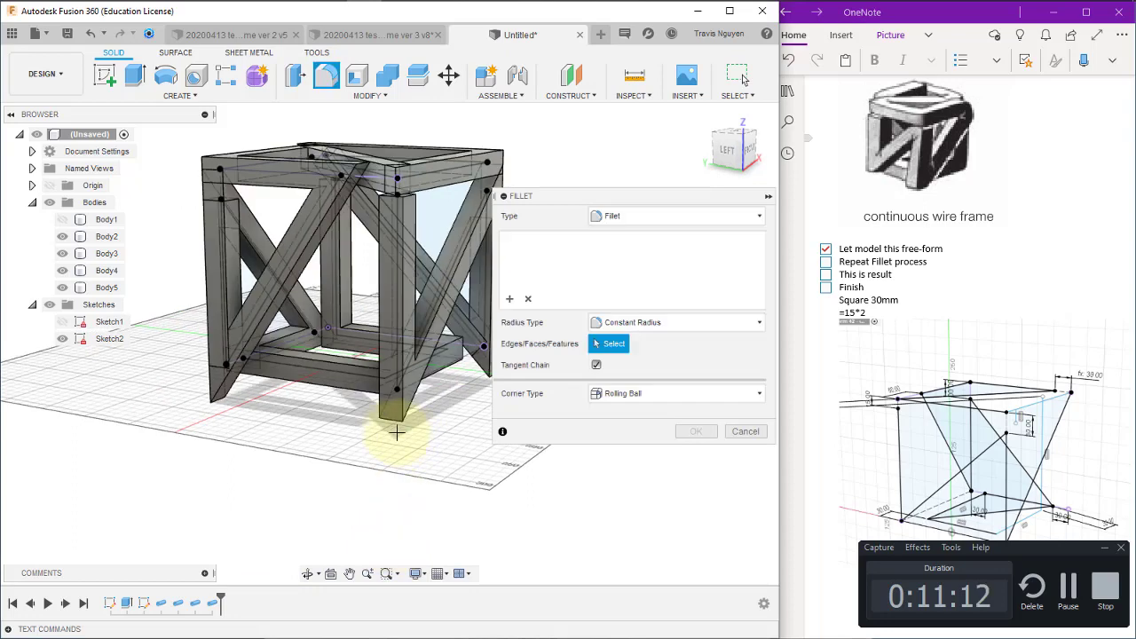
click(391, 429)
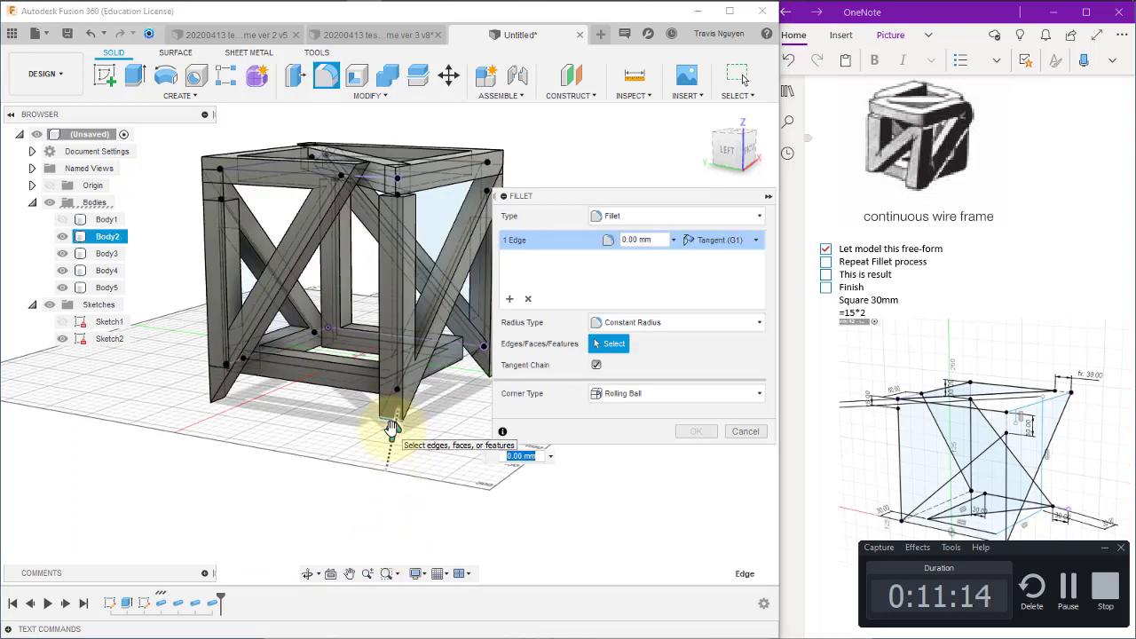
key(Return)
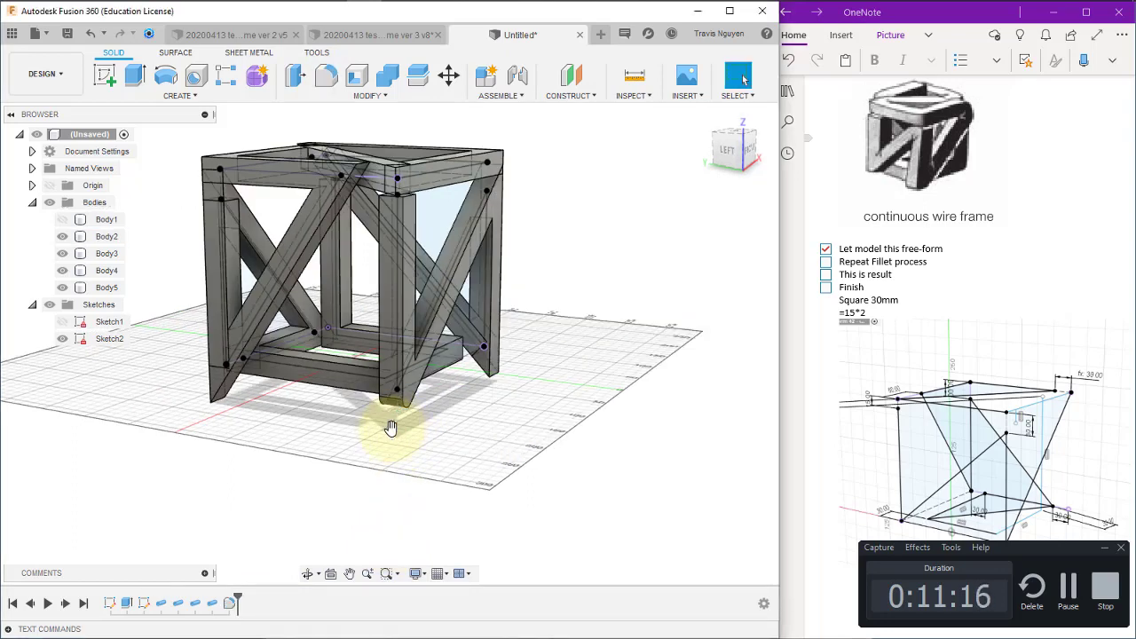
Fillet the edge where the diagonal meets the upright at 10 mm and tick Repeat Fillet process
mouse_move(570, 493)
shift+middle_down()
mouse_move(484, 465)
mouse_move(464, 500)
mouse_move(505, 284)
shift+middle_up()
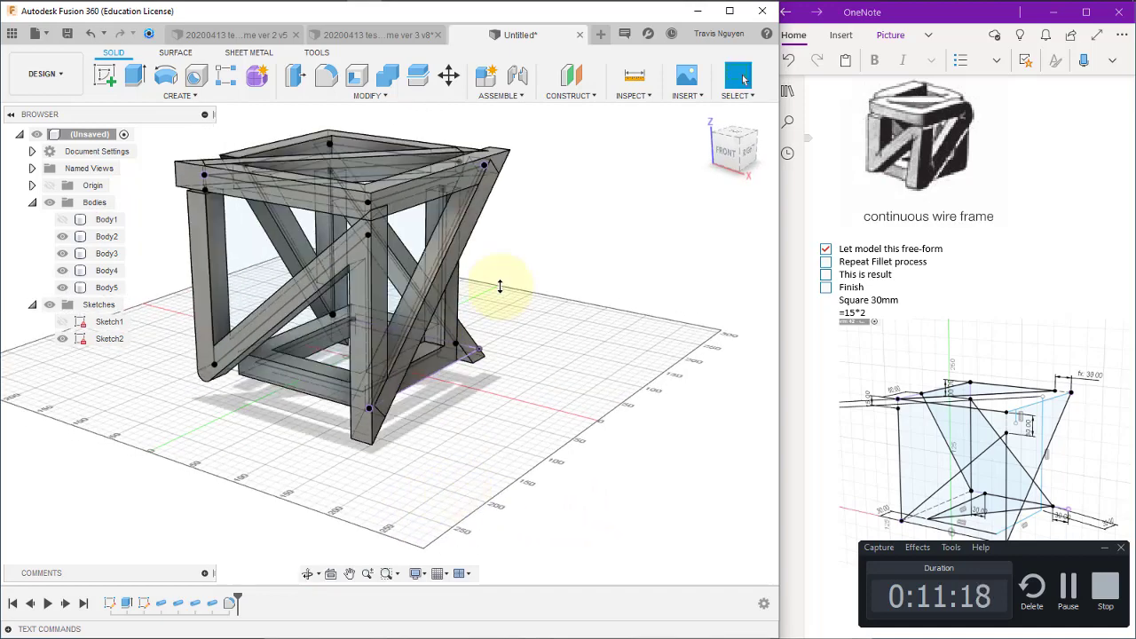
scroll(560, 332, up, 5)
middle_drag(560, 332, 553, 505)
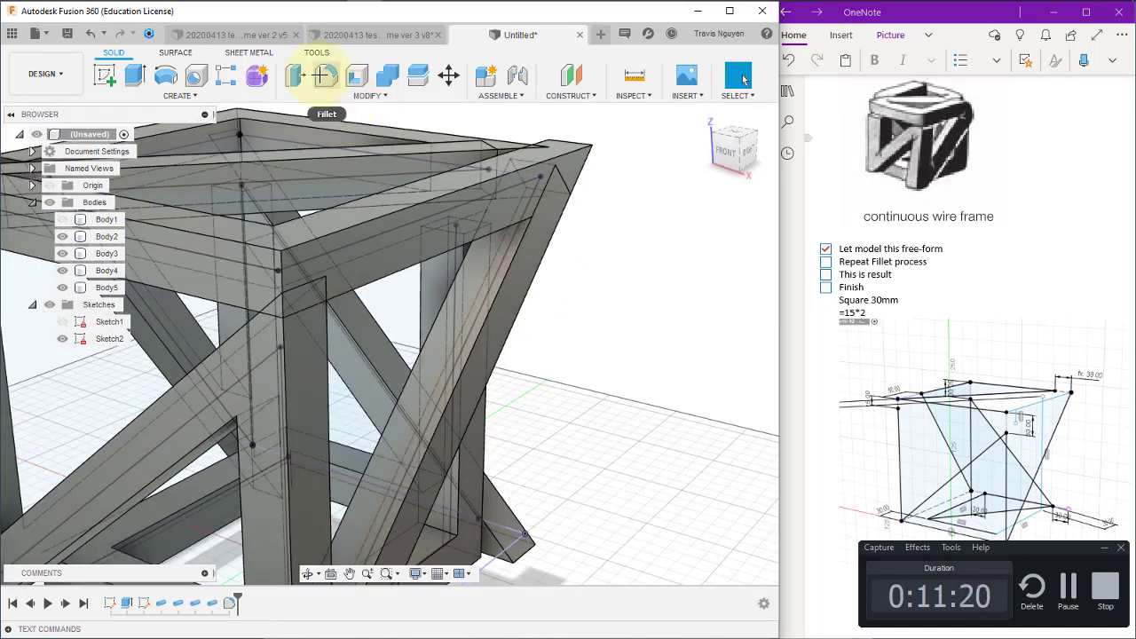
click(325, 75)
click(302, 284)
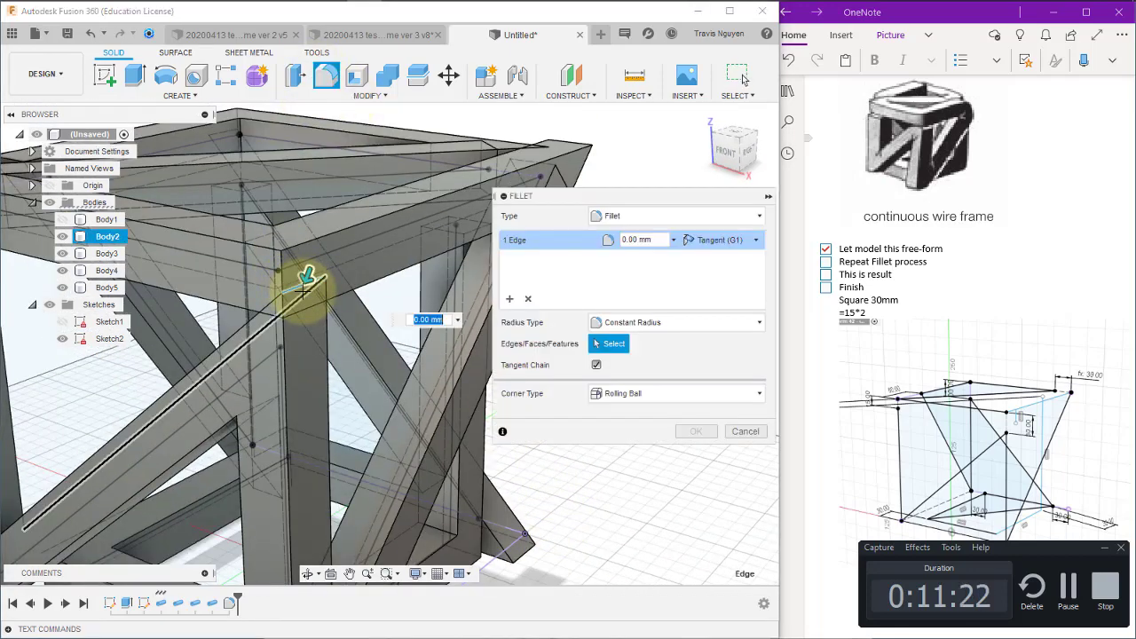
text(0)
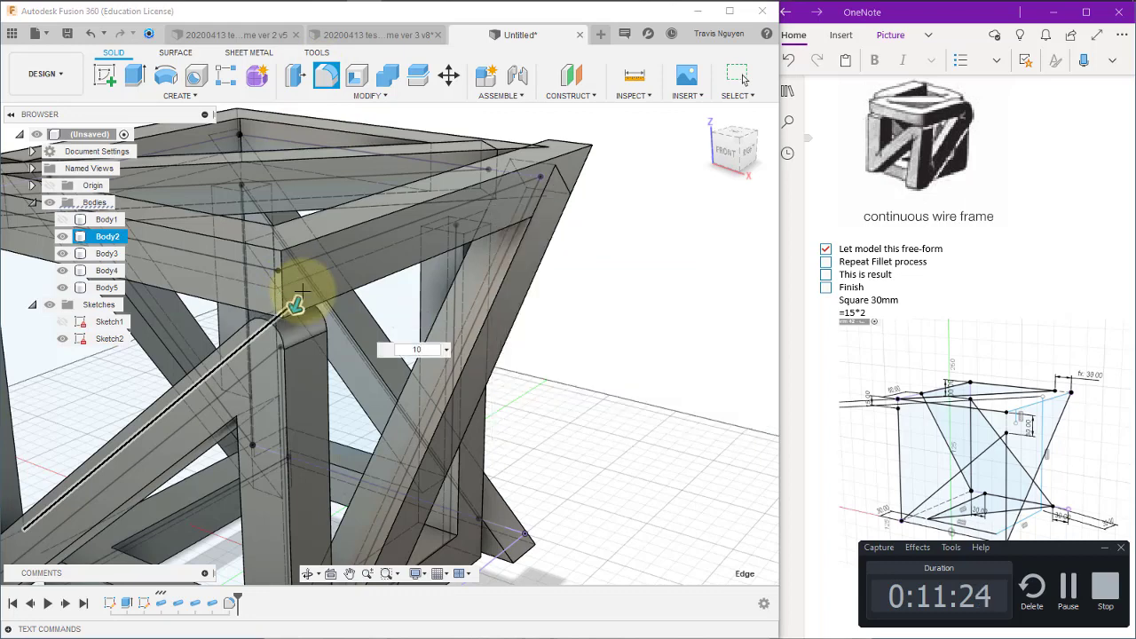
key(Return)
click(825, 262)
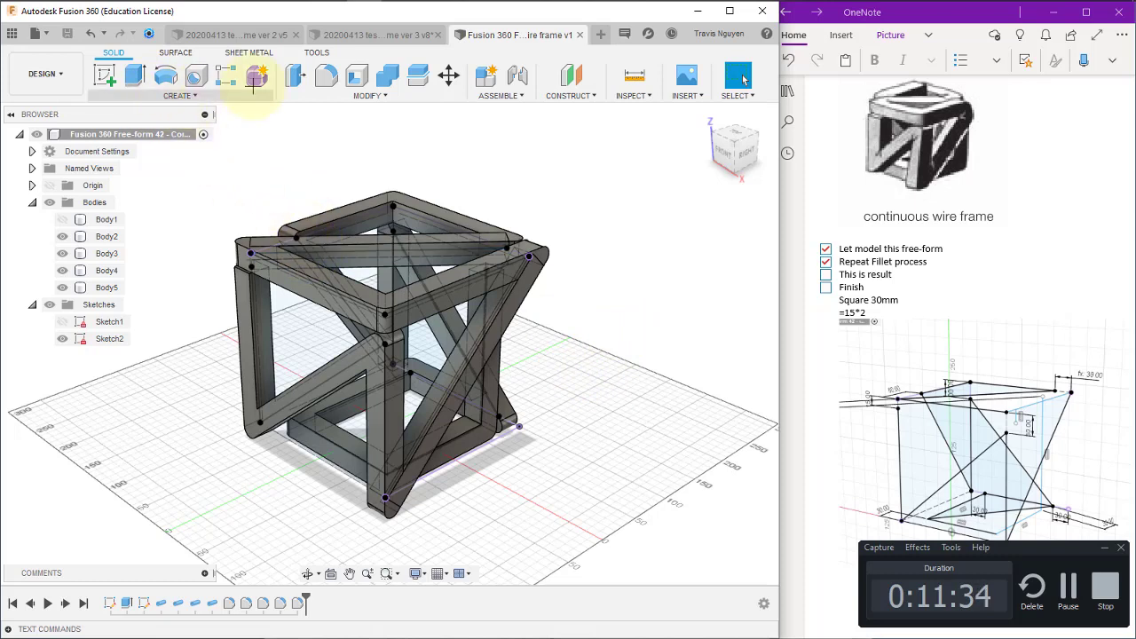
Tick 'This is result' in the notes, then return to Fusion 360
click(388, 76)
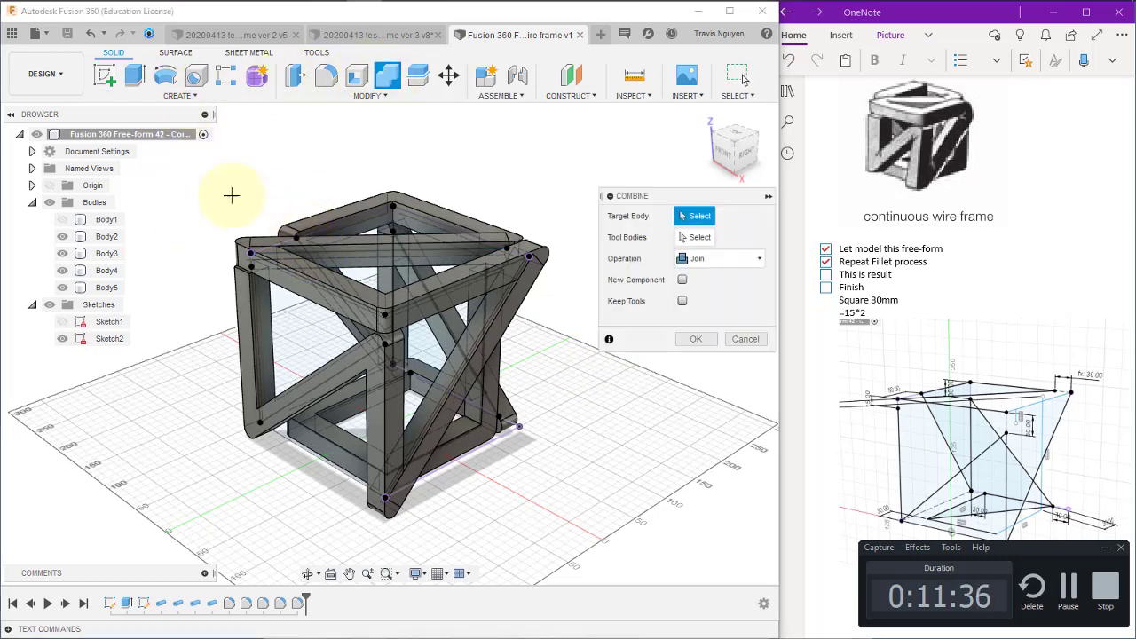
key(Escape)
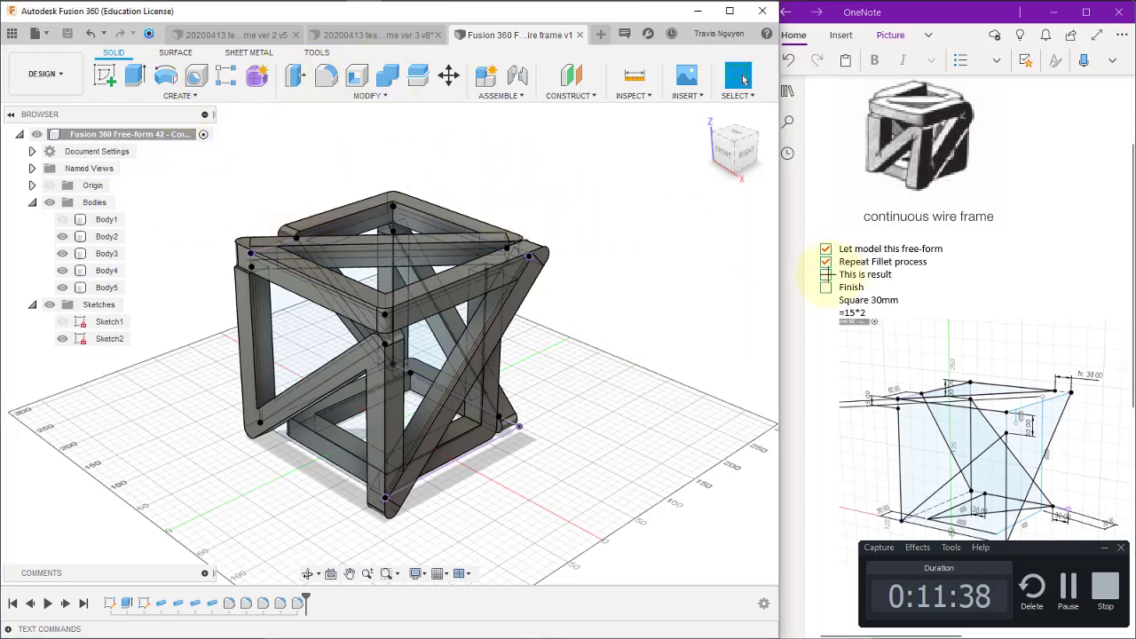
click(825, 274)
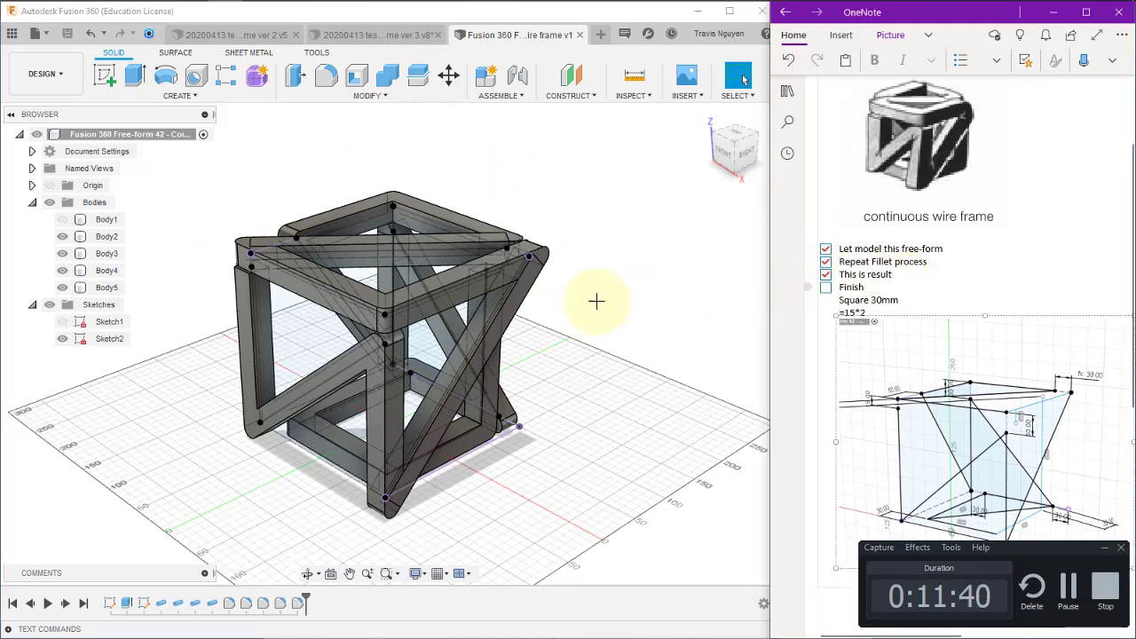
click(249, 154)
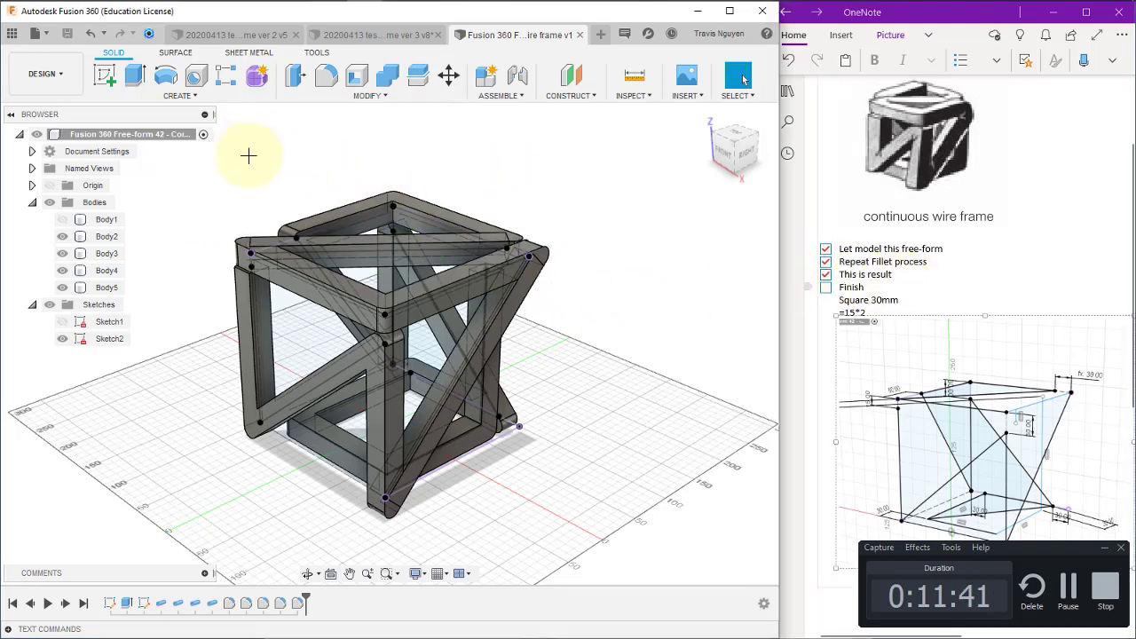
Combine Body3, Body4 and Body5 into target Body2 with a Join operation
click(383, 76)
click(107, 236)
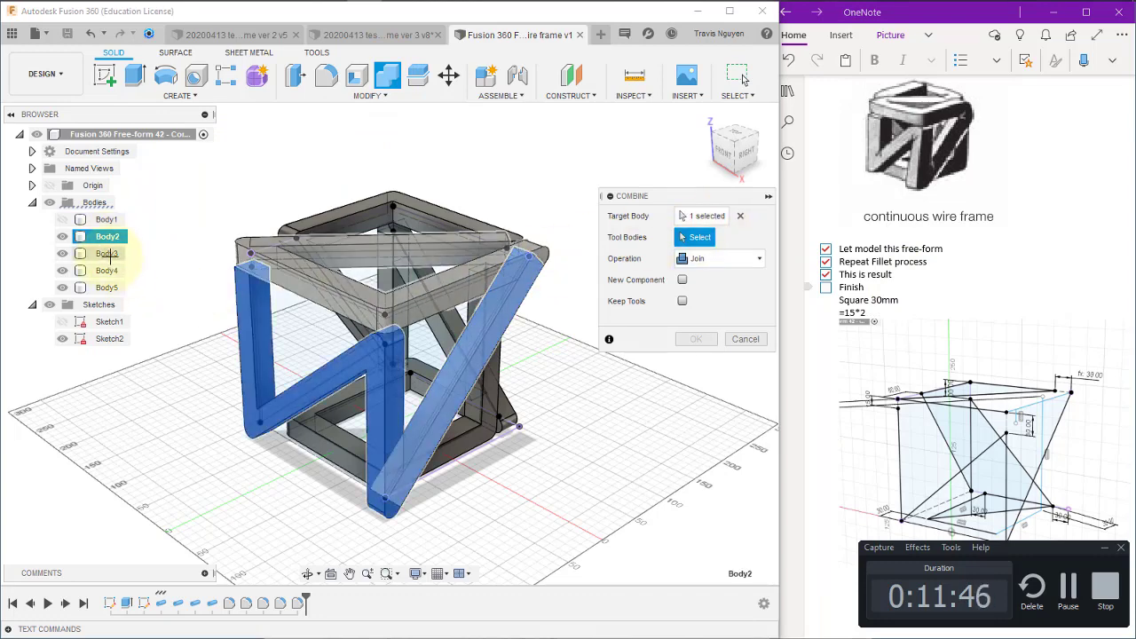
click(110, 253)
shift+click(108, 288)
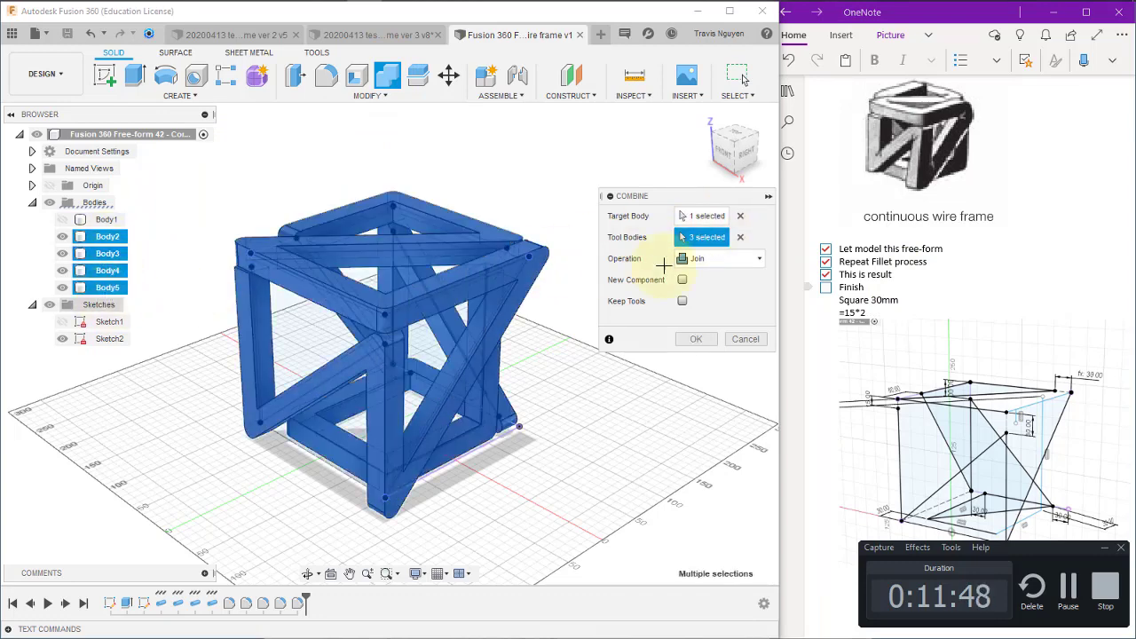
click(696, 339)
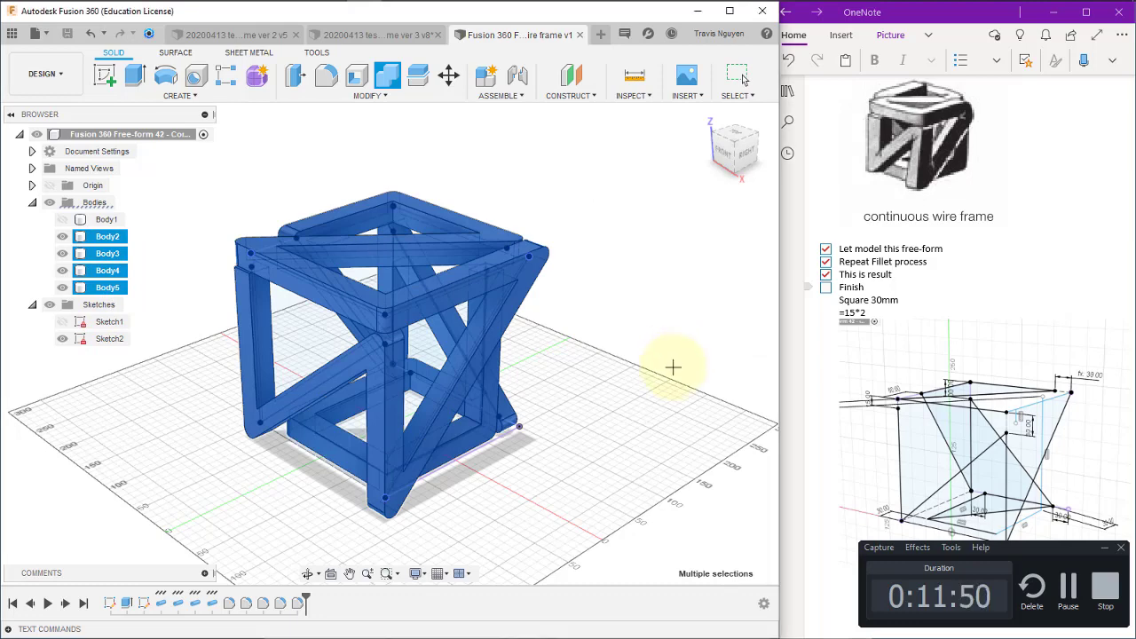
shift+middle_drag(656, 402, 519, 359)
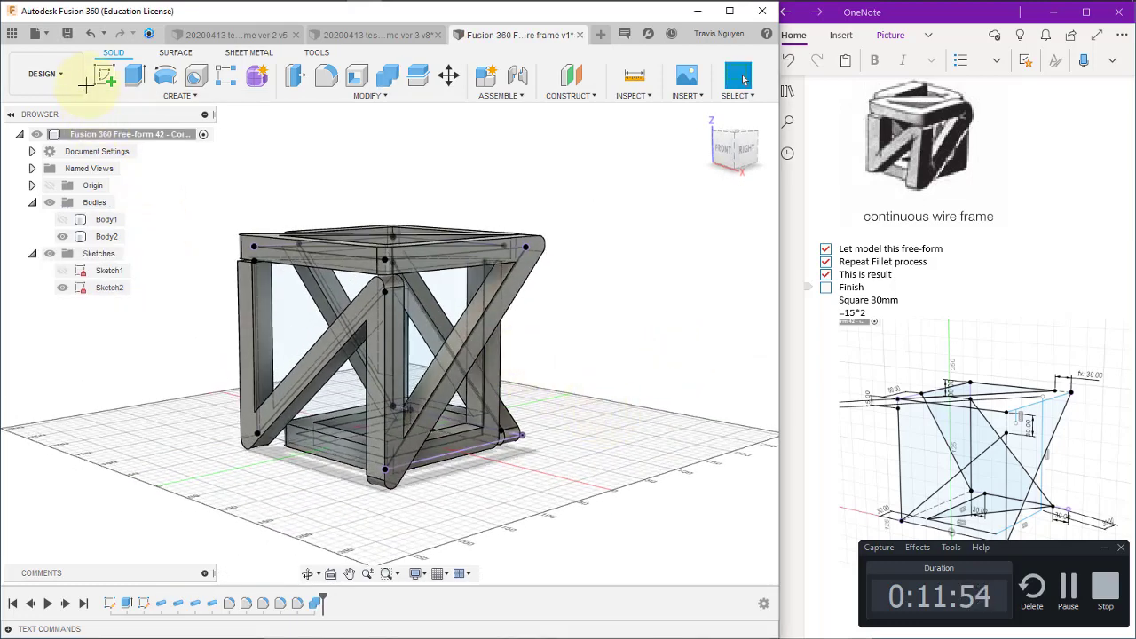
Show the joined frame in the Render workspace, zoomed and orbited, and tick Finish in the notes
click(59, 76)
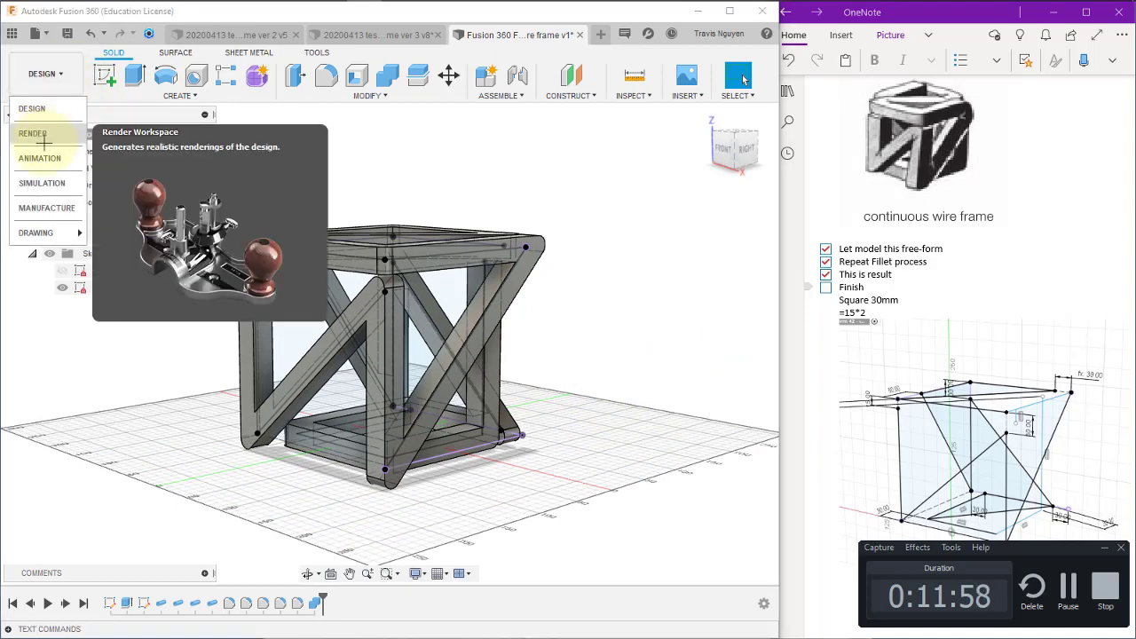
click(47, 134)
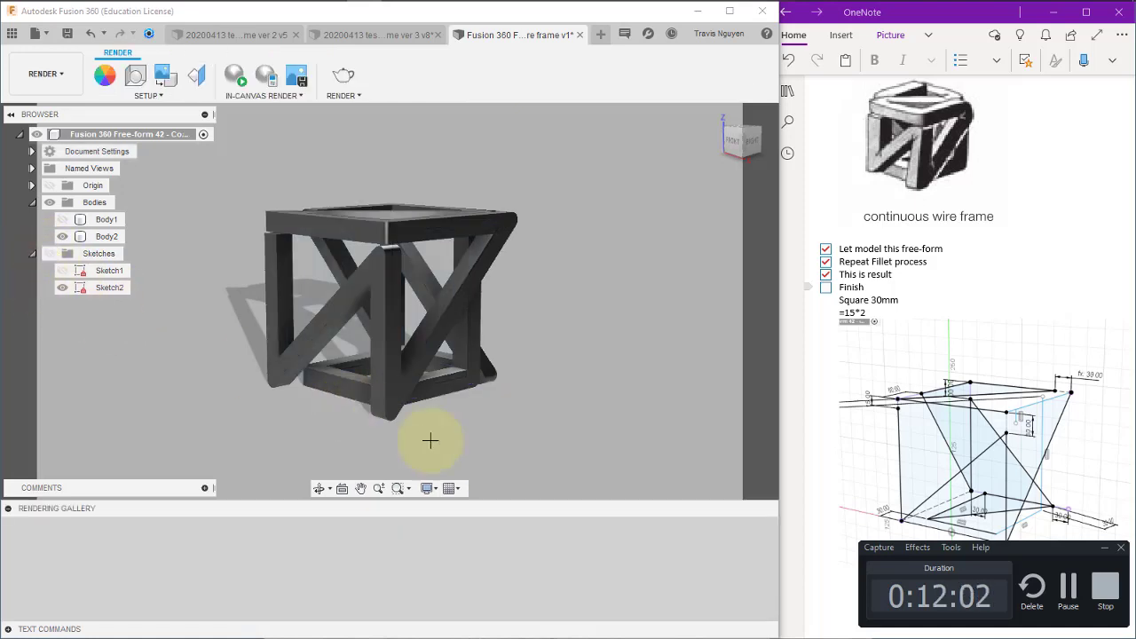
scroll(551, 448, up, 2)
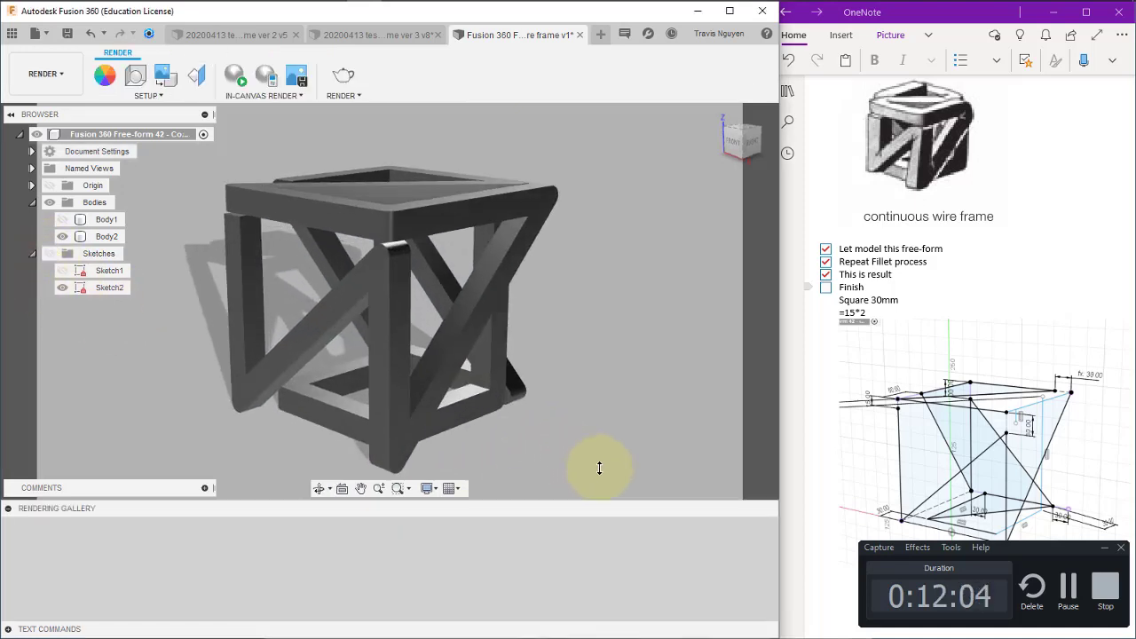
scroll(601, 465, up, 2)
shift+middle_drag(616, 447, 627, 450)
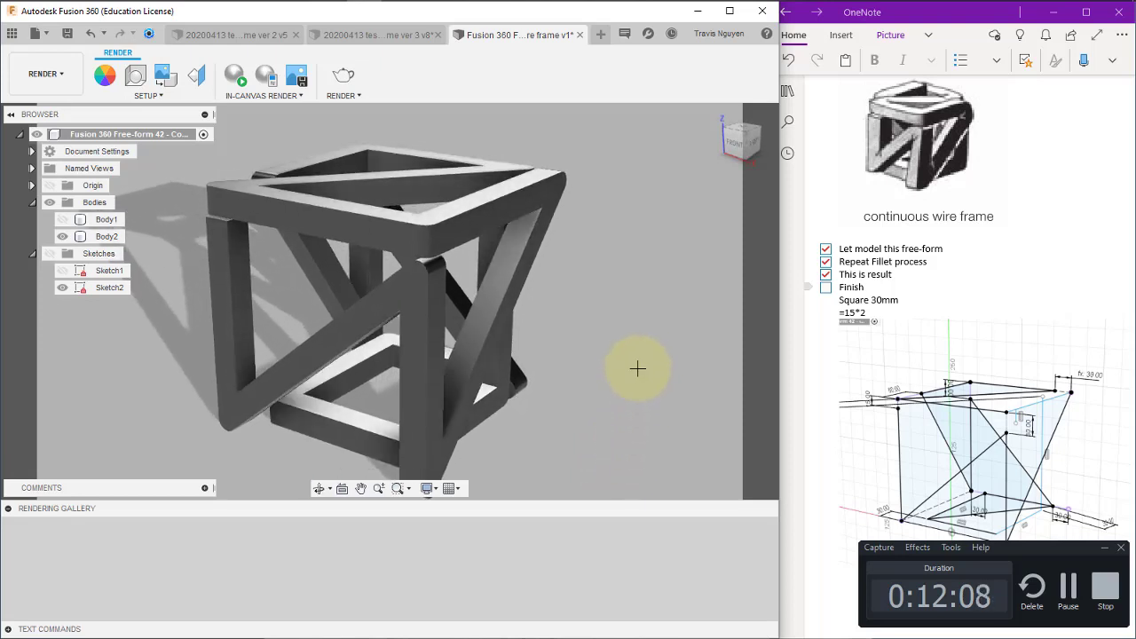
shift+middle_drag(637, 368, 642, 357)
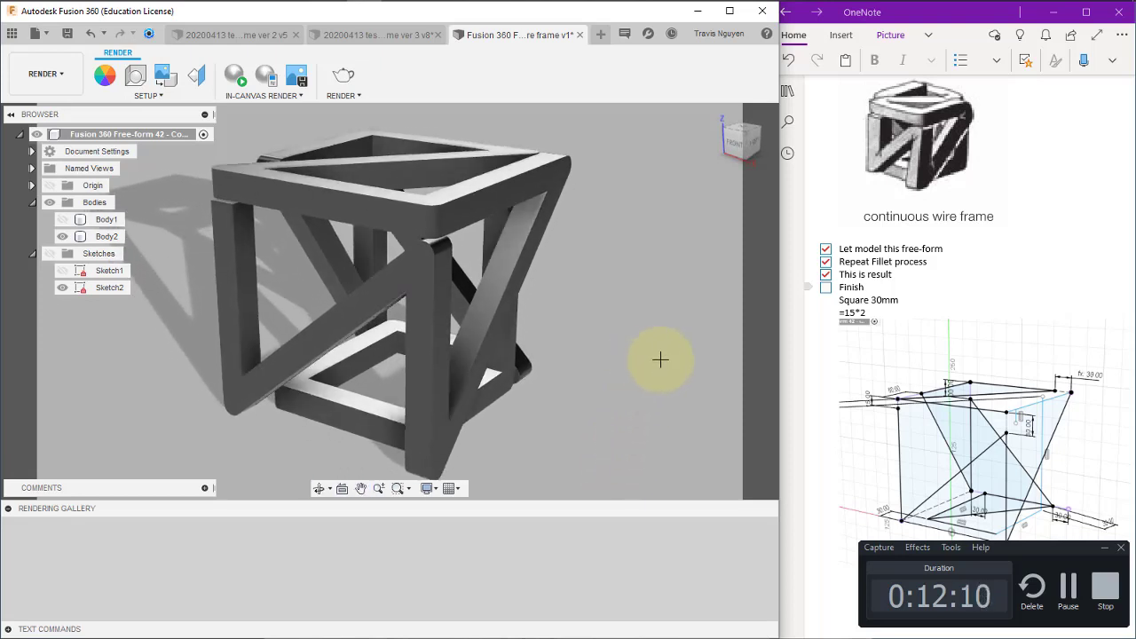
mouse_move(923, 373)
click(825, 288)
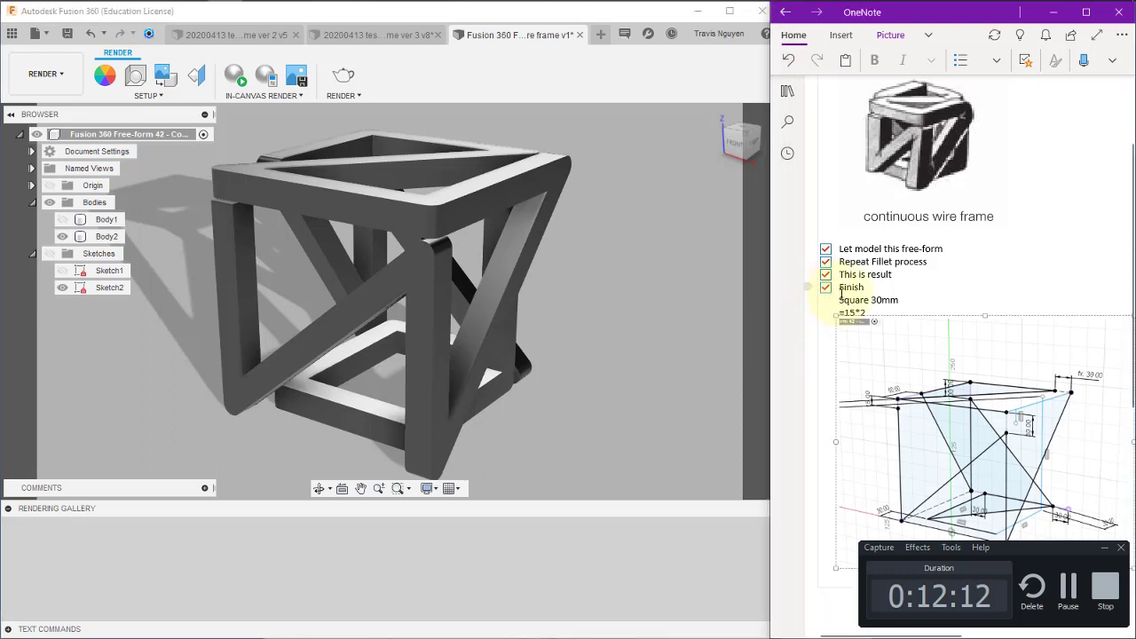